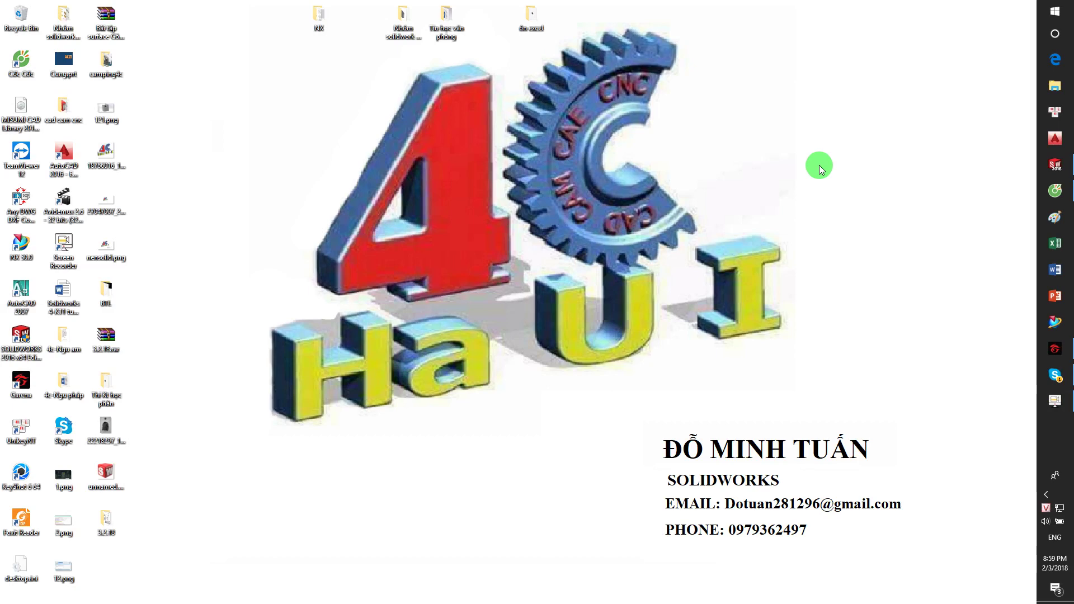
Bring the SOLIDWORKS 2016 window to the foreground from the taskbar.
{"action": "left_click", "coordinate": [1046, 165]}
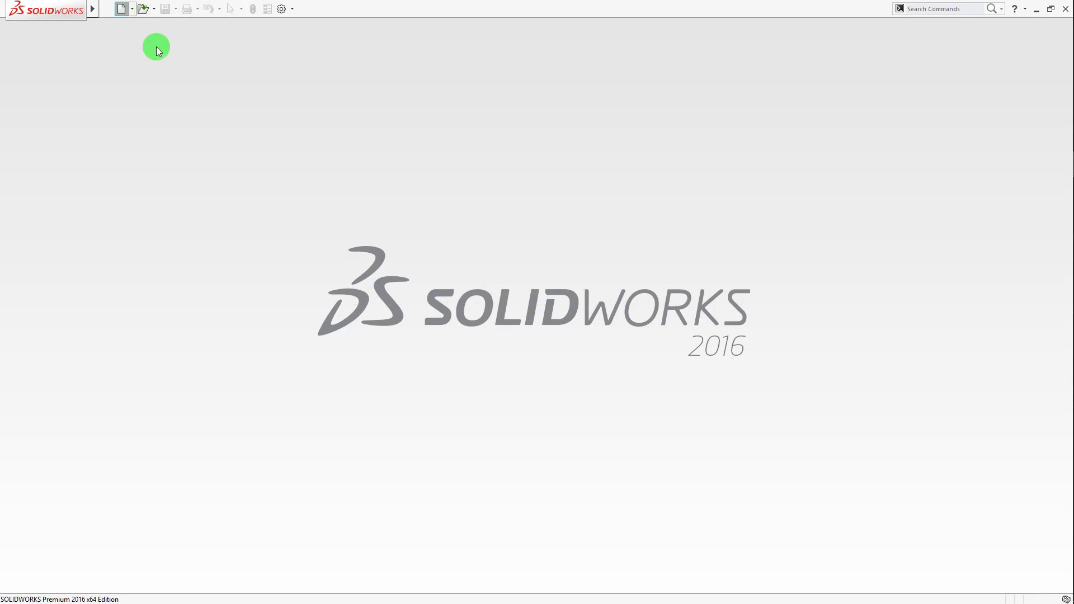
Create a new part and start a sketch on the Front Plane.
{"action": "double_click", "coordinate": [339, 153]}
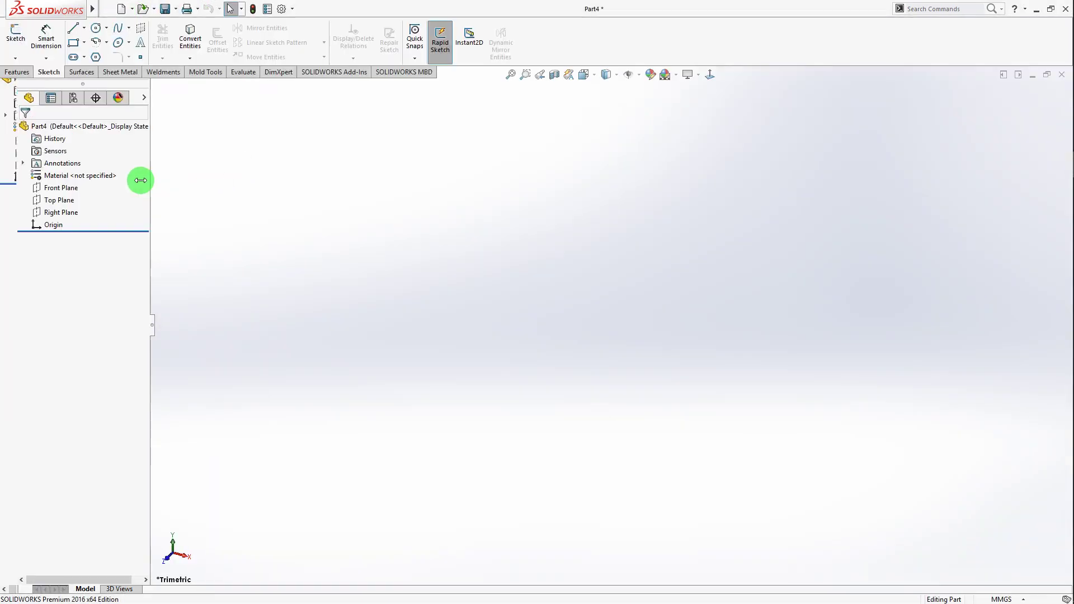
{"action": "right_click", "coordinate": [59, 193]}
{"action": "left_click", "coordinate": [75, 175]}
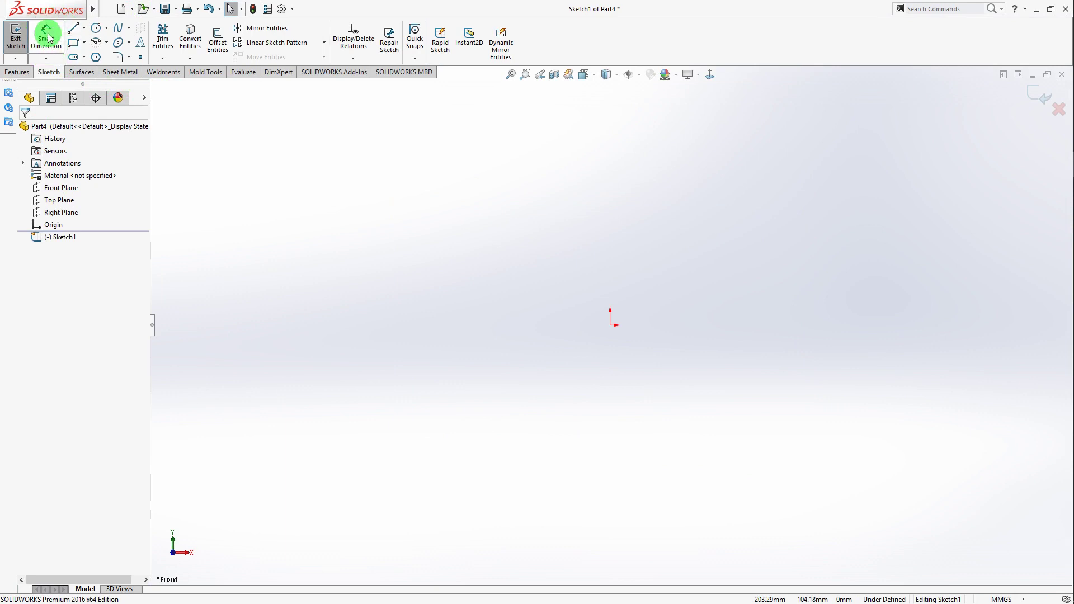
{"action": "left_click", "coordinate": [51, 61]}
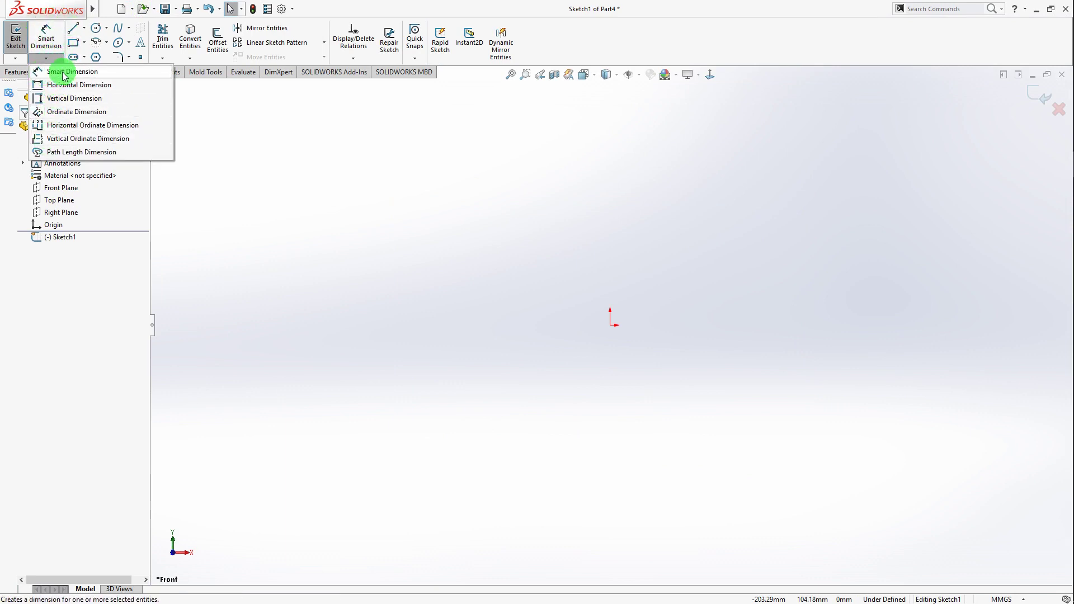
{"action": "left_click", "coordinate": [333, 162]}
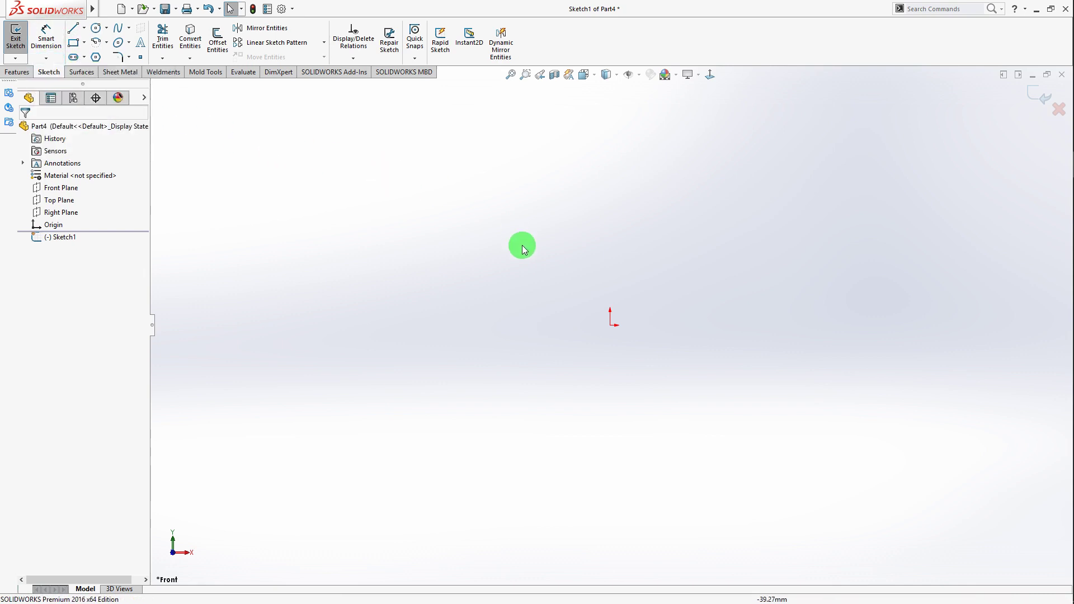
Draw an open chain of six lines, the last crossing the first, then fit the view.
{"action": "key", "text": "l"}
{"action": "left_click", "coordinate": [350, 295]}
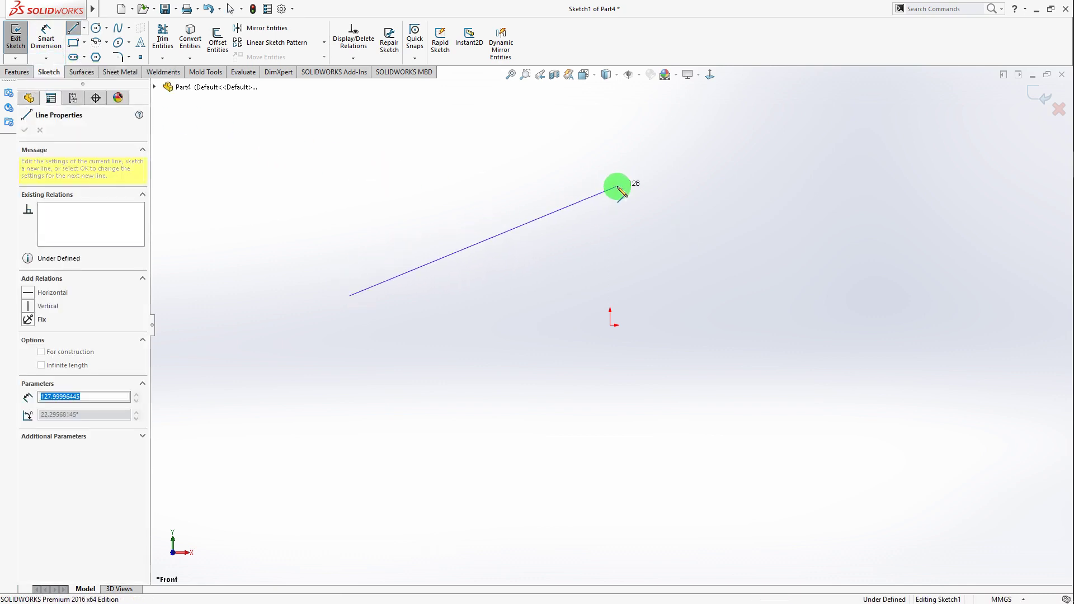
{"action": "left_click", "coordinate": [618, 186]}
{"action": "left_click", "coordinate": [855, 333]}
{"action": "left_click", "coordinate": [750, 422]}
{"action": "left_click", "coordinate": [461, 407]}
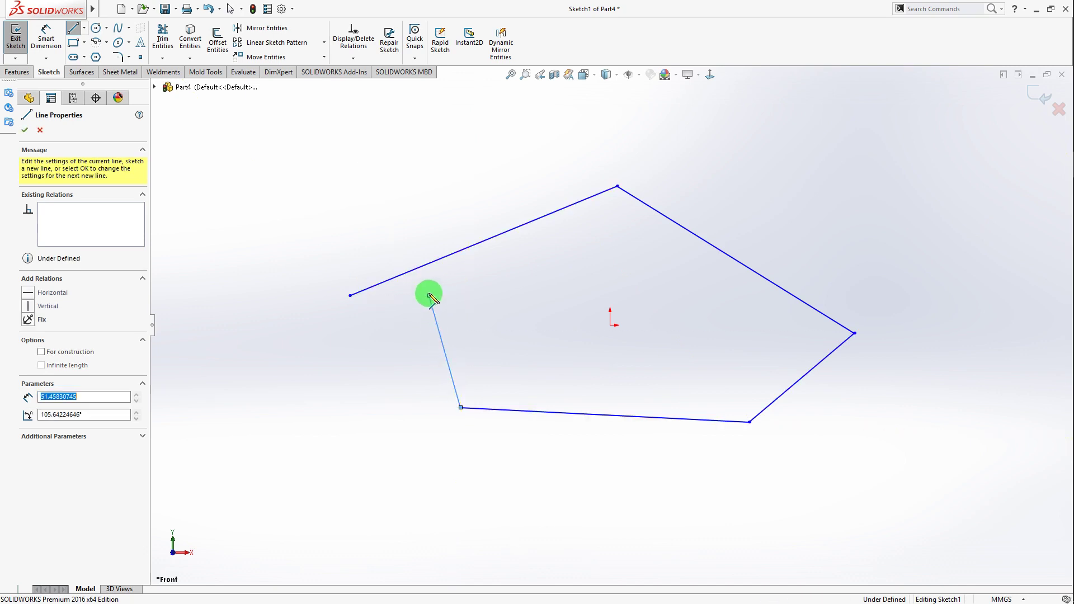
{"action": "left_click", "coordinate": [430, 296]}
{"action": "left_click", "coordinate": [511, 148]}
{"action": "key", "text": "Escape"}
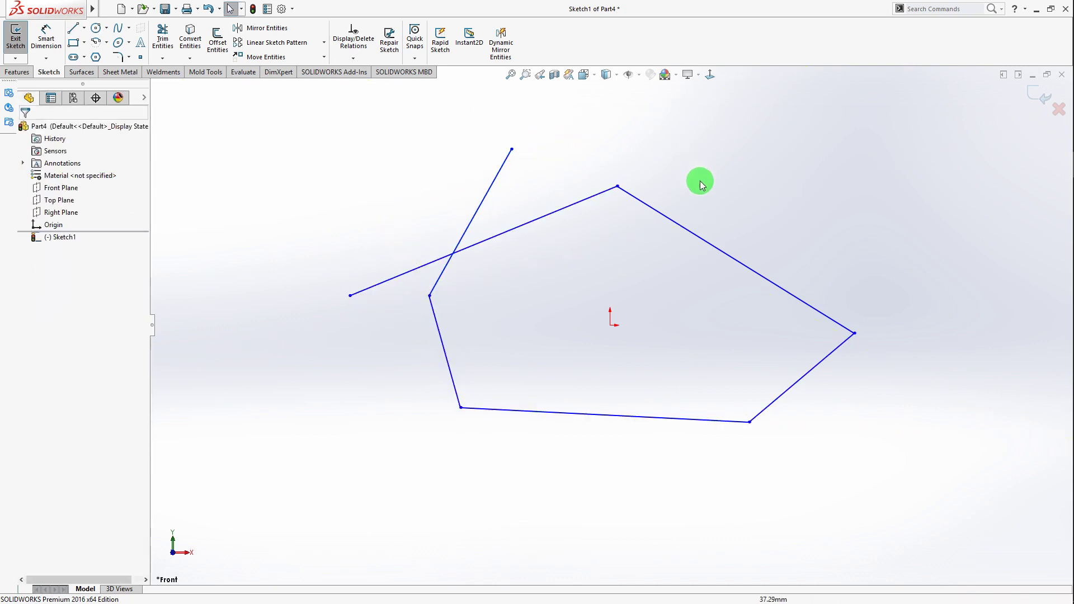
{"action": "key", "text": "z"}
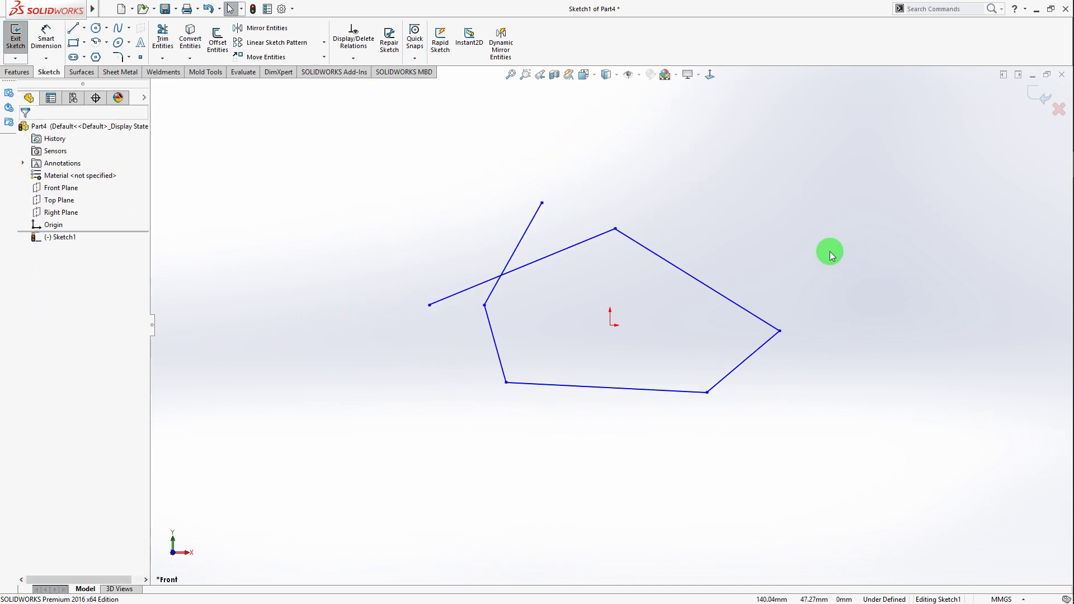
Dimension the angle between the two right-hand edges at 72.03°.
{"action": "right_click_drag", "start_coordinate": [751, 288], "coordinate": [743, 199]}
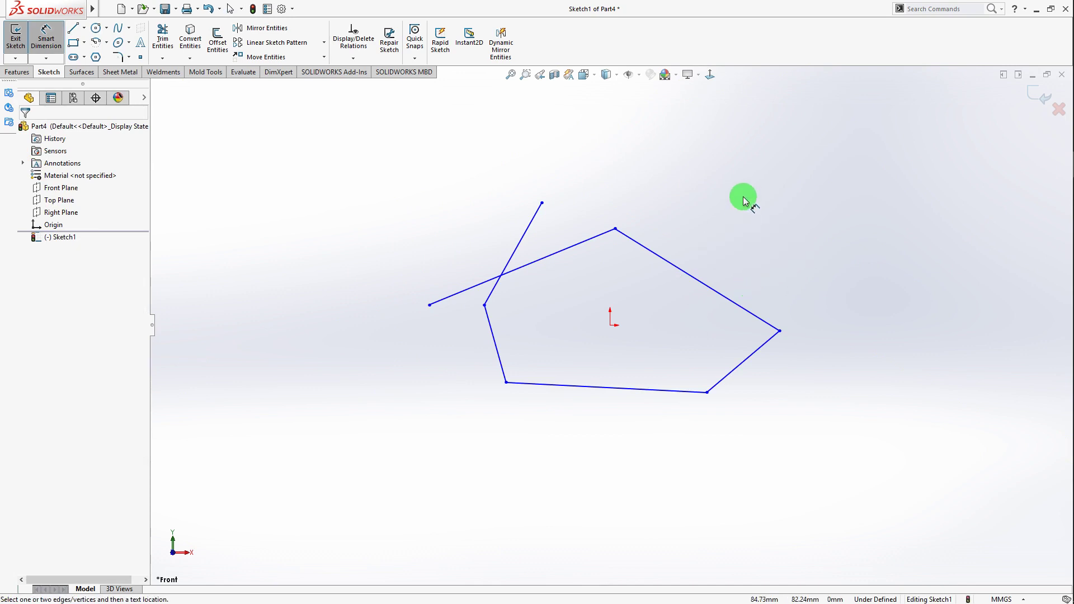
{"action": "left_click", "coordinate": [762, 320]}
{"action": "left_click", "coordinate": [766, 350]}
{"action": "left_click", "coordinate": [699, 344]}
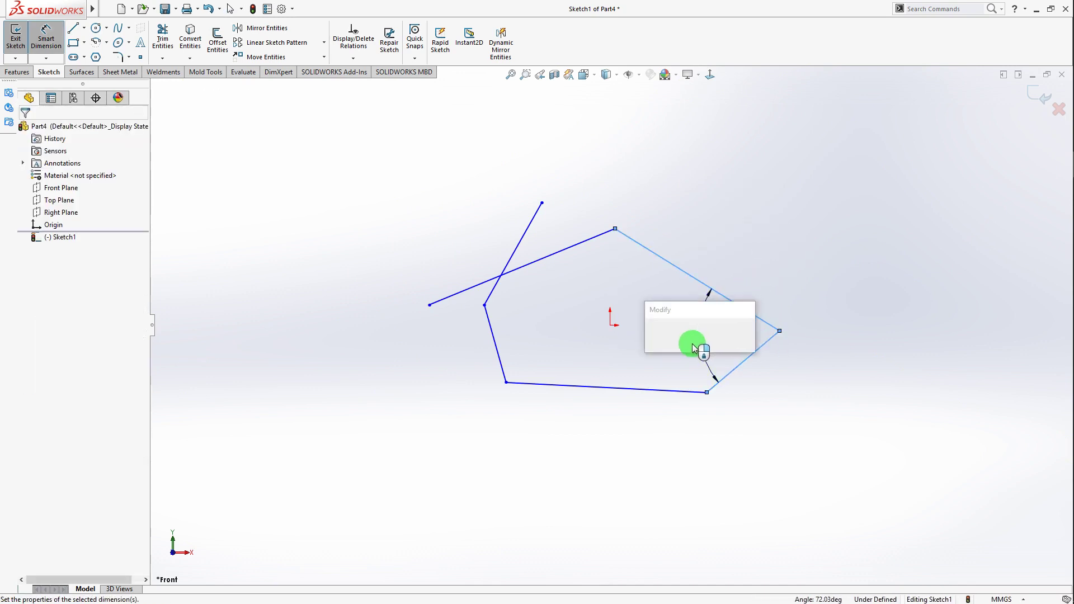
{"action": "key", "text": "Return"}
Draw a circle at the upper right and give it a Ø67.91 diameter dimension.
{"action": "key", "text": "Escape"}
{"action": "right_click_drag", "start_coordinate": [695, 196], "coordinate": [729, 223]}
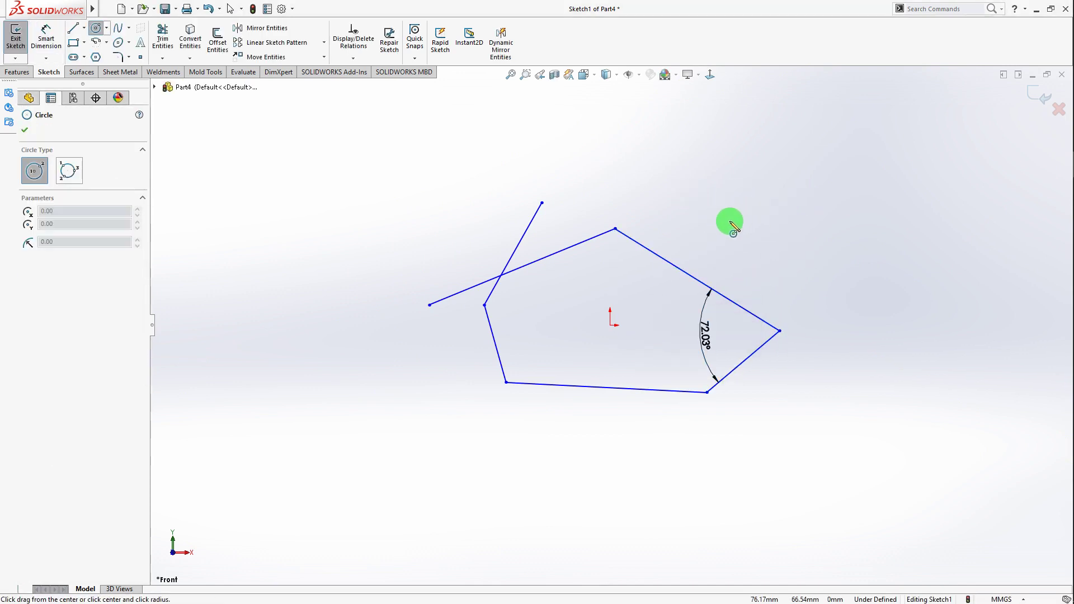
{"action": "left_click", "coordinate": [729, 221]}
{"action": "left_click", "coordinate": [782, 241]}
{"action": "key", "text": "Escape"}
{"action": "right_click_drag", "start_coordinate": [781, 171], "coordinate": [782, 135]}
{"action": "left_click", "coordinate": [783, 185]}
{"action": "left_click", "coordinate": [856, 167]}
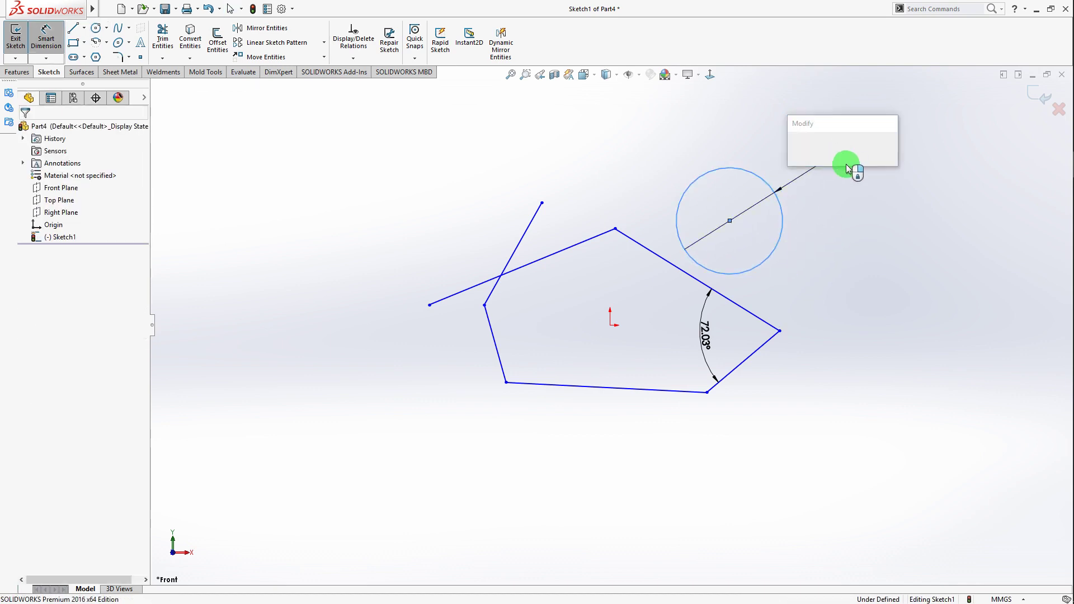
{"action": "left_click", "coordinate": [798, 149]}
{"action": "left_click", "coordinate": [670, 152]}
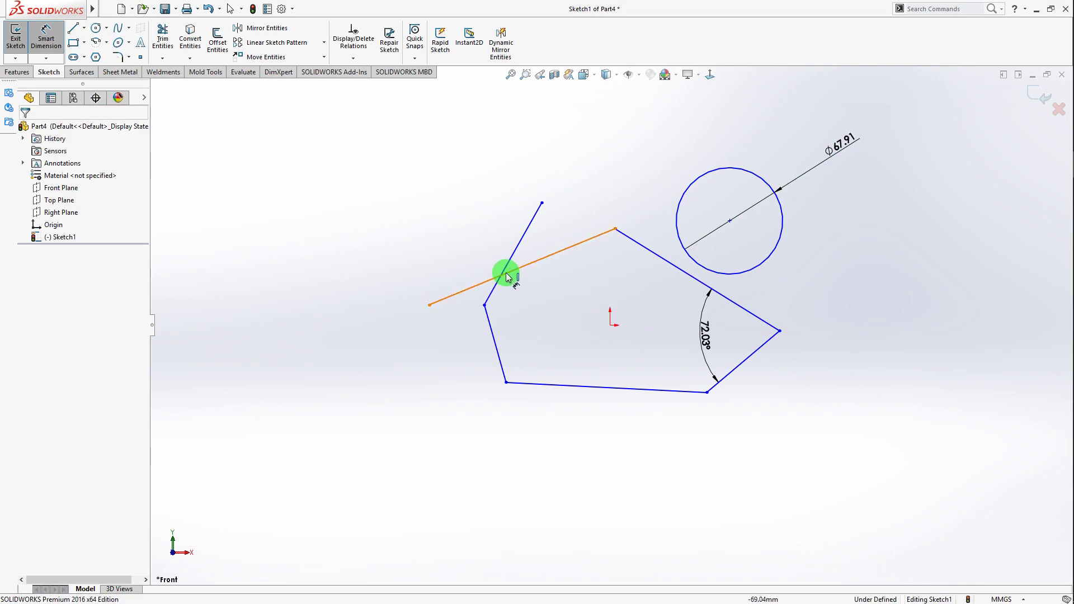
Add a 38.35° angle between the crossing and upper-left lines, then delete everything in the sketch.
{"action": "left_click", "coordinate": [518, 247]}
{"action": "left_click", "coordinate": [582, 201]}
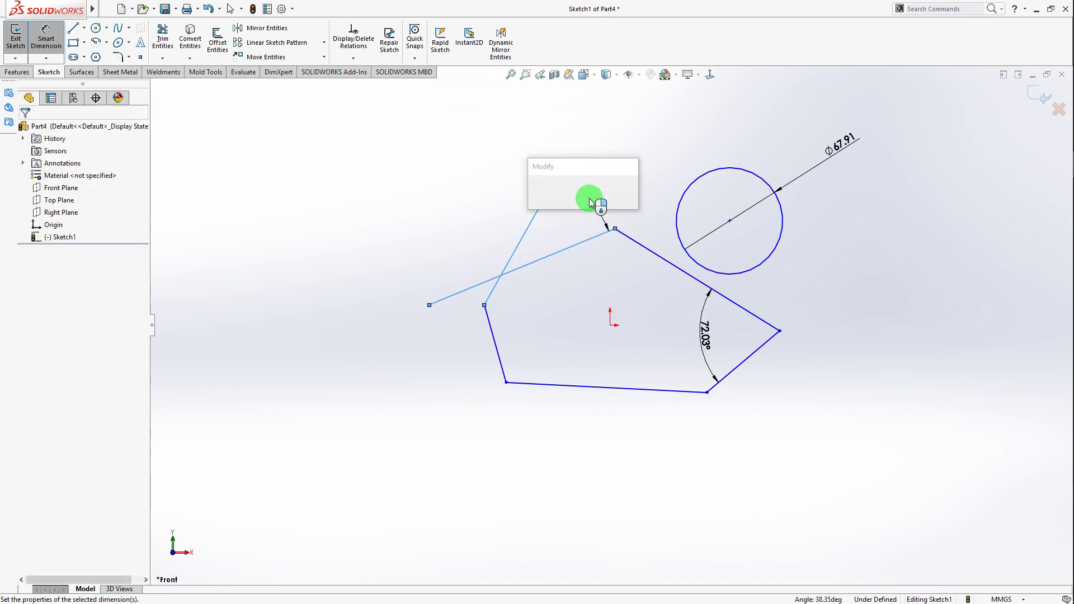
{"action": "left_click", "coordinate": [538, 193]}
{"action": "left_click_drag", "start_coordinate": [890, 443], "coordinate": [370, 136]}
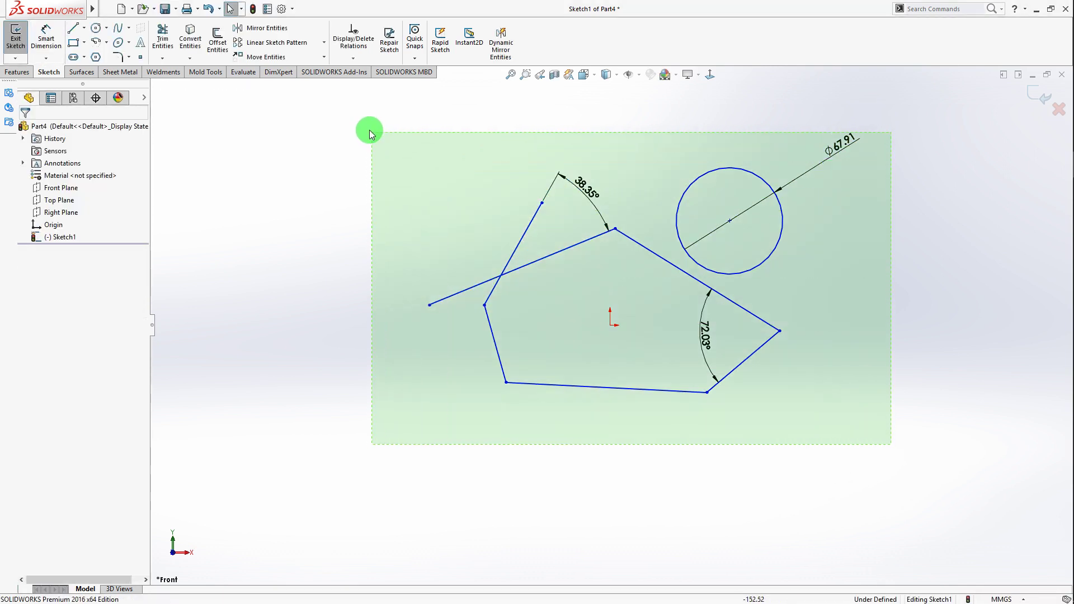
{"action": "key", "text": "Delete"}
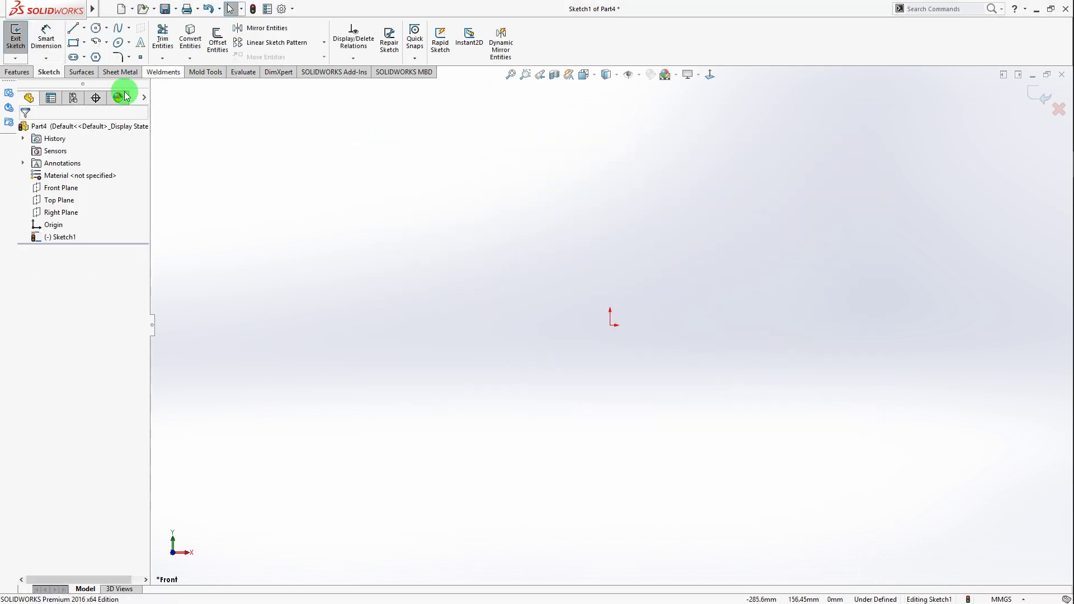
Draw a three-step staircase of six alternating vertical and horizontal lines.
{"action": "left_click", "coordinate": [54, 59]}
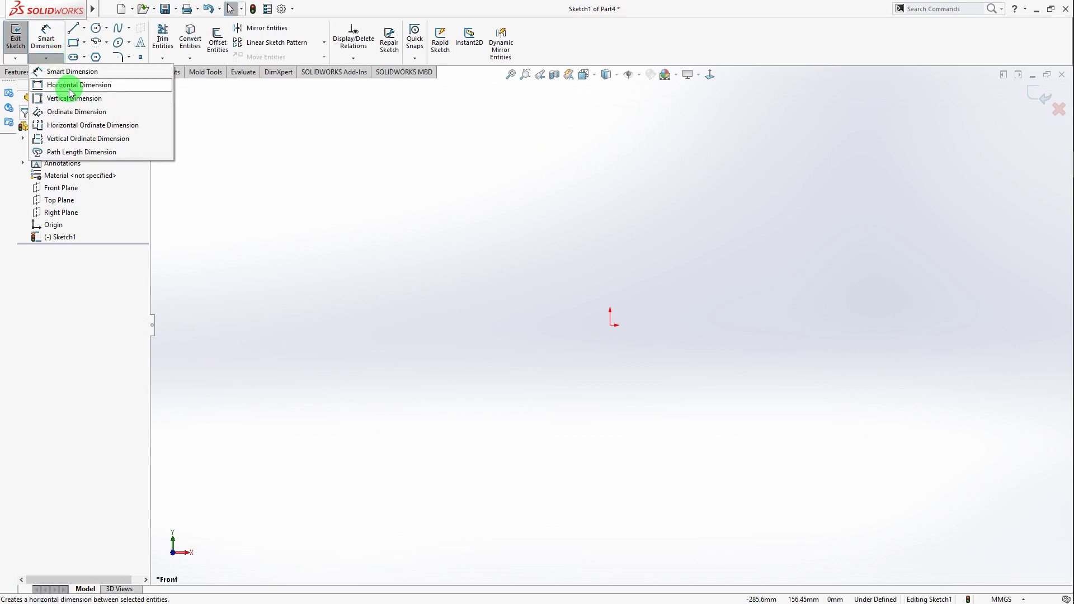
{"action": "left_click", "coordinate": [72, 28]}
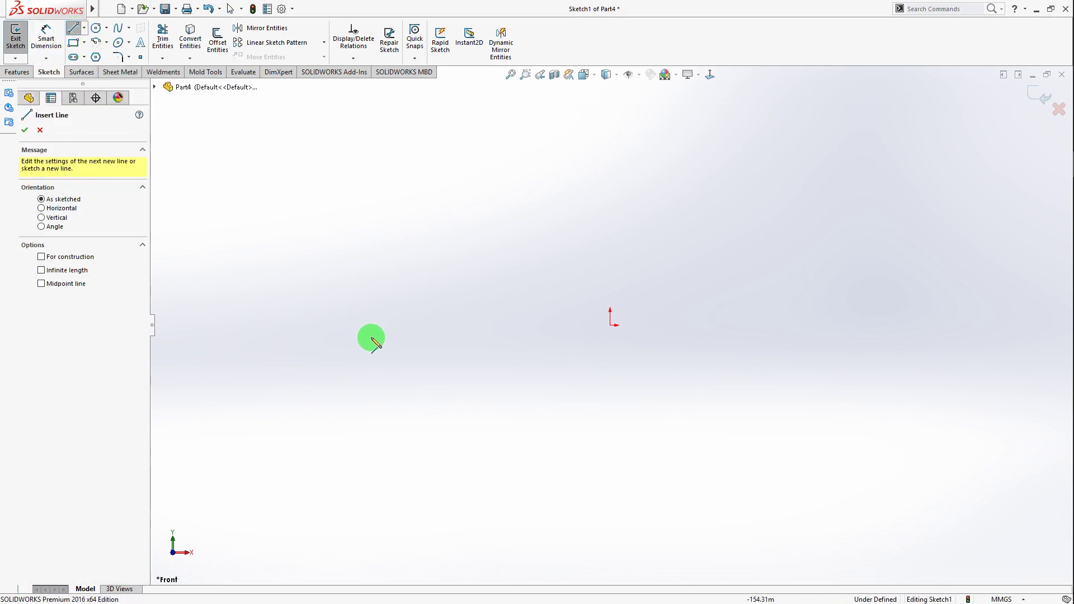
{"action": "left_click", "coordinate": [368, 380]}
{"action": "left_click", "coordinate": [368, 266]}
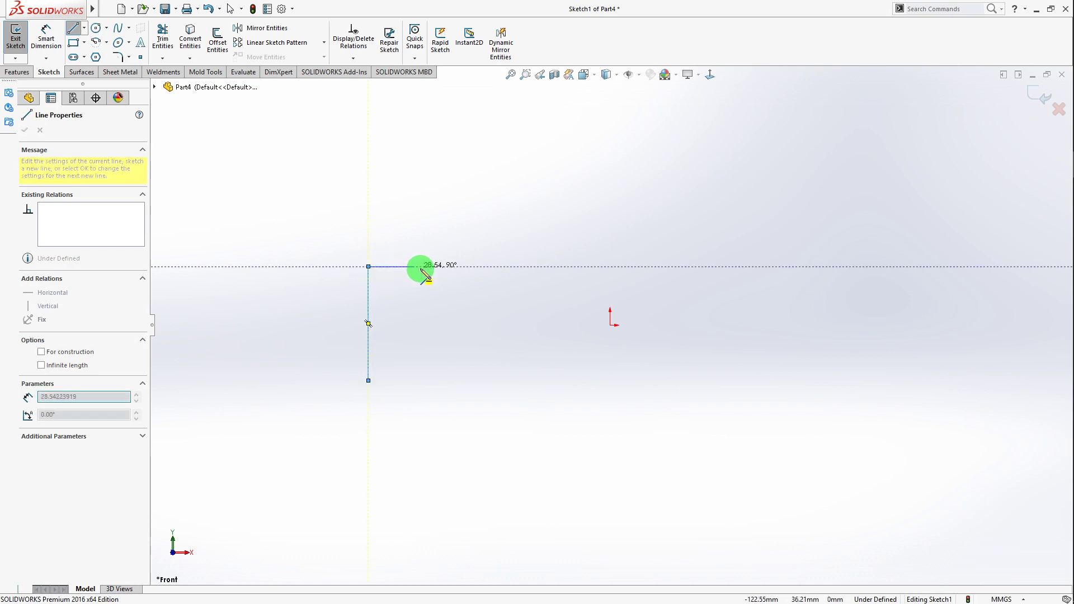
{"action": "left_click", "coordinate": [504, 266]}
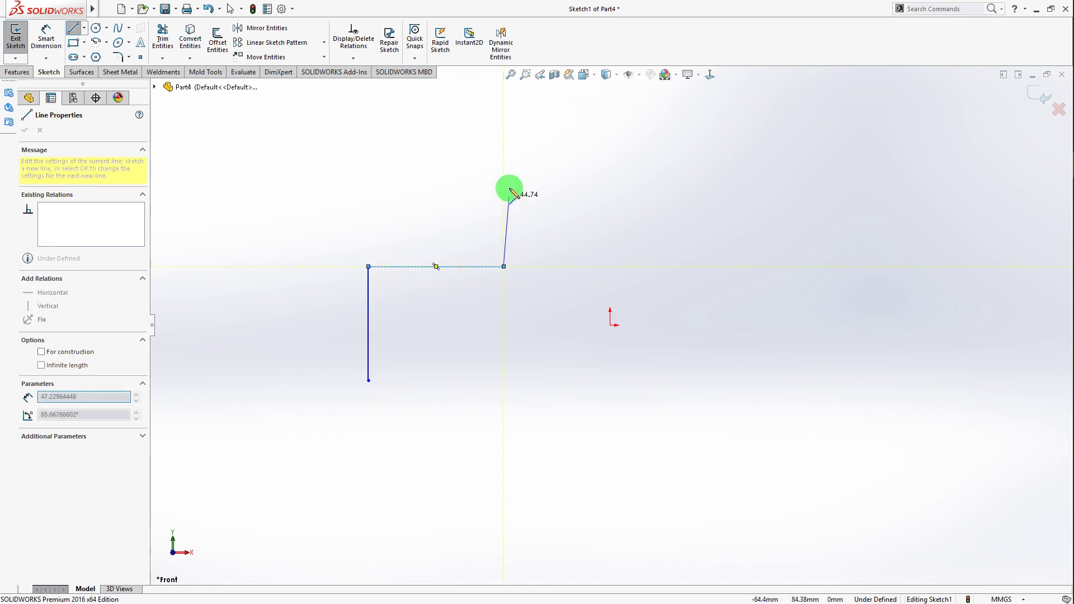
{"action": "left_click", "coordinate": [502, 147]}
{"action": "scroll", "coordinate": [609, 326], "scroll_direction": "up", "scroll_amount": 3}
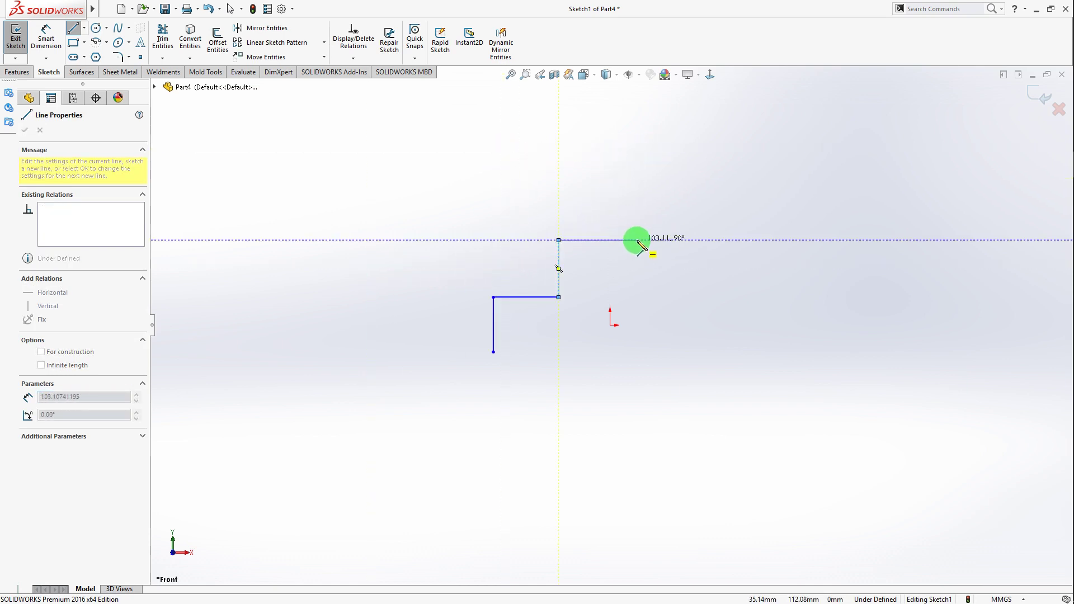
{"action": "left_click", "coordinate": [637, 240]}
{"action": "left_click", "coordinate": [637, 156]}
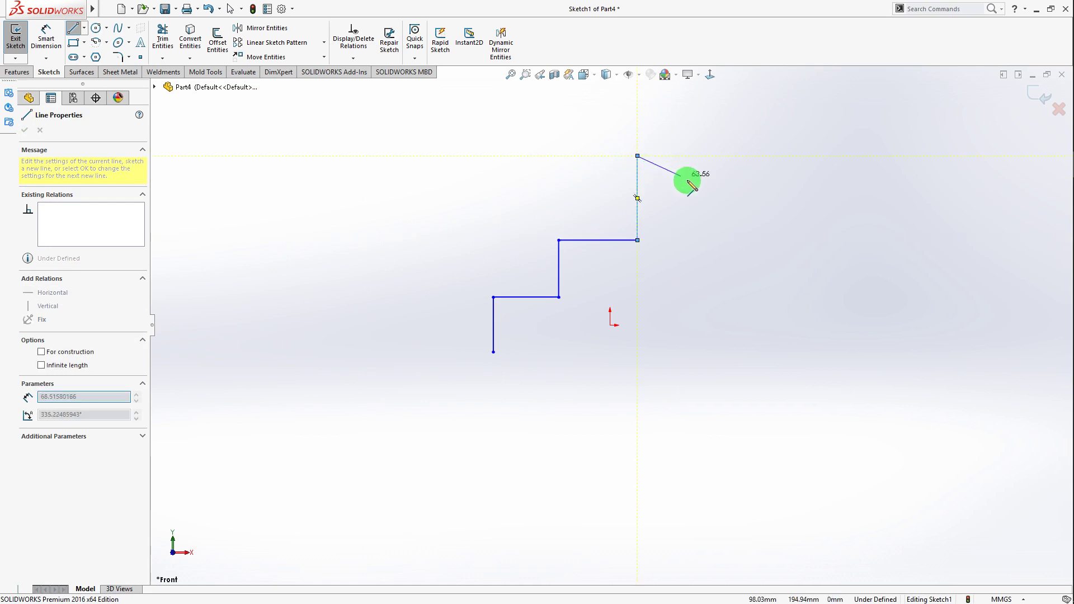
{"action": "left_click", "coordinate": [725, 156]}
{"action": "key", "text": "Escape"}
{"action": "middle_click_drag", "start_coordinate": [618, 216], "coordinate": [618, 278], "text": "ctrl"}
{"action": "scroll", "coordinate": [617, 278], "scroll_direction": "down", "scroll_amount": 2}
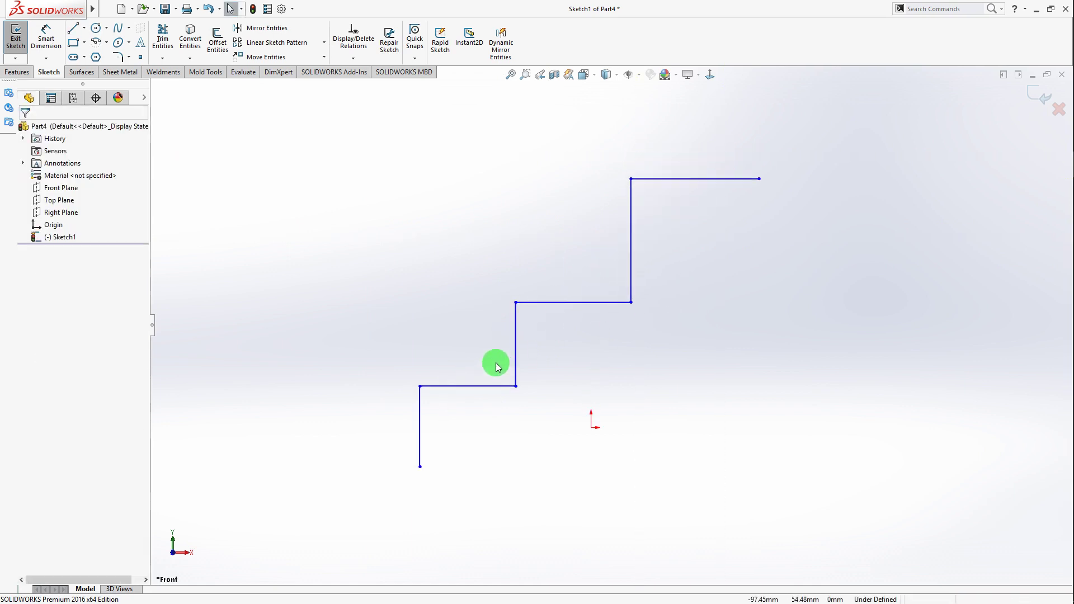
Add an 86.34 horizontal dimension across the bottom step.
{"action": "right_click_drag", "start_coordinate": [498, 398], "coordinate": [414, 301]}
{"action": "left_click", "coordinate": [419, 424]}
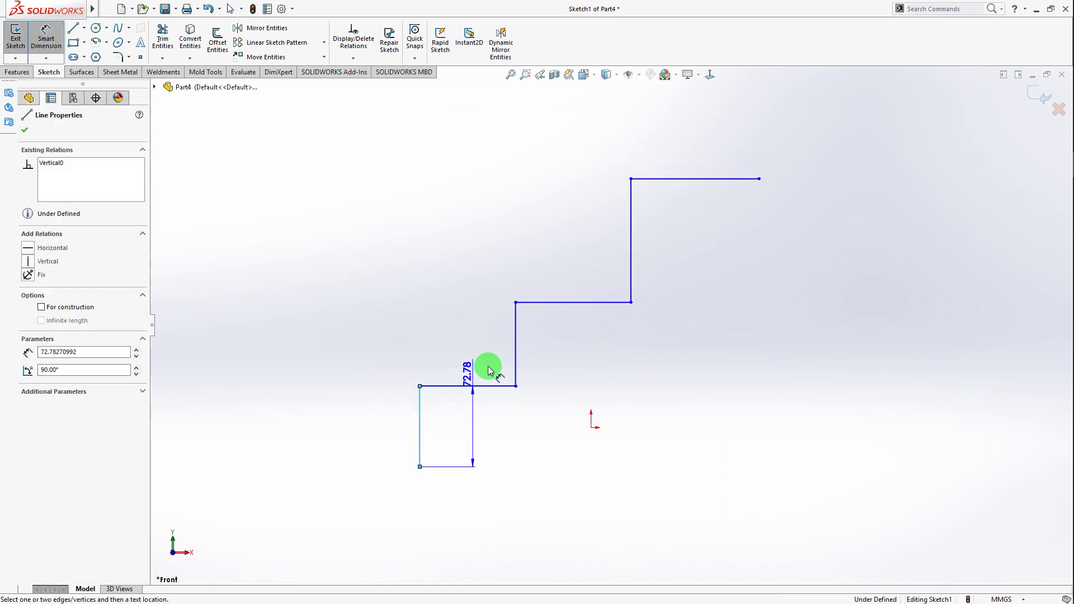
{"action": "left_click", "coordinate": [516, 361]}
{"action": "left_click", "coordinate": [465, 280]}
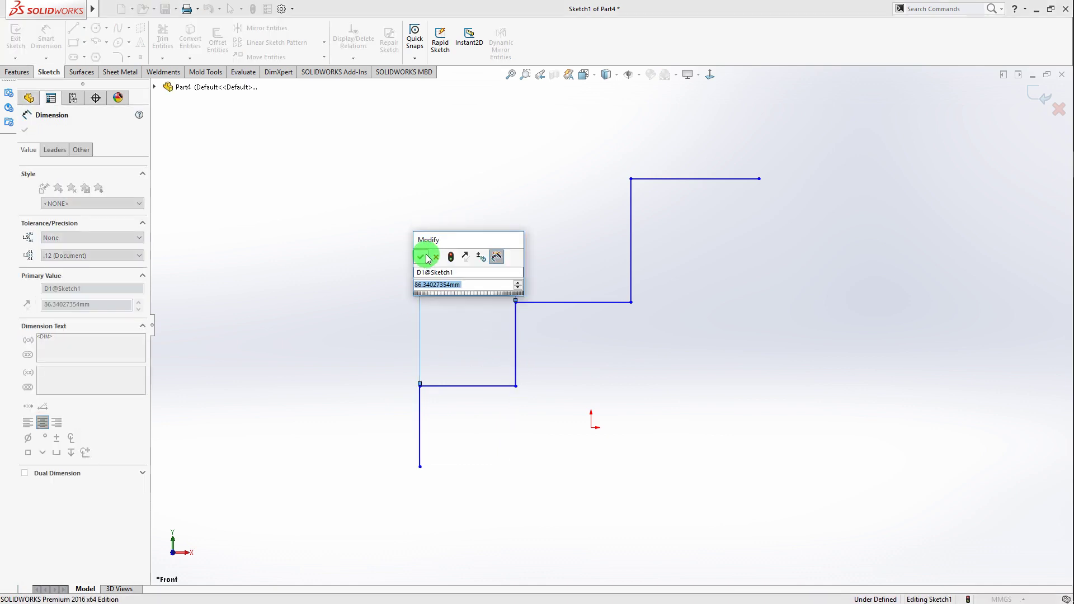
{"action": "left_click", "coordinate": [423, 256]}
Measure the second step between its corners with Horizontal Dimension at 103.85.
{"action": "scroll", "coordinate": [518, 382], "scroll_direction": "down", "scroll_amount": 3}
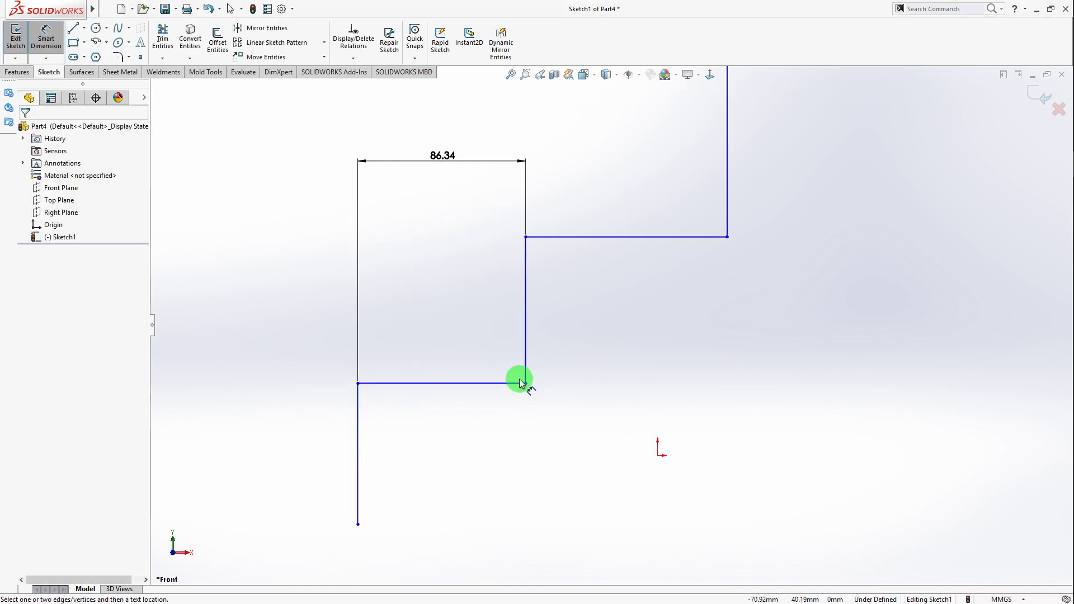
{"action": "left_click", "coordinate": [367, 388]}
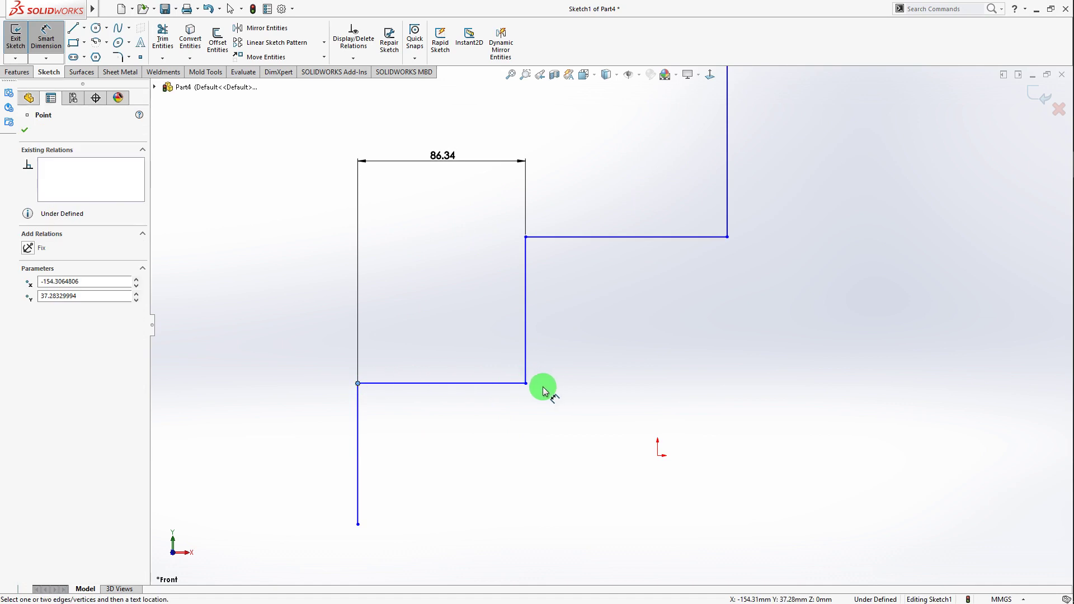
{"action": "key", "text": "Escape"}
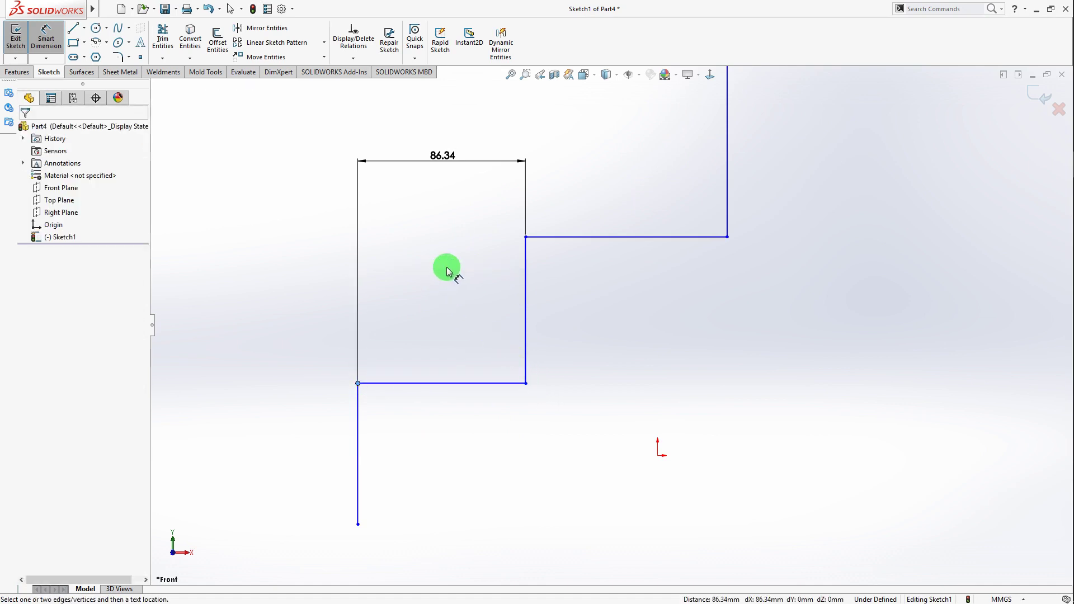
{"action": "left_click", "coordinate": [525, 237]}
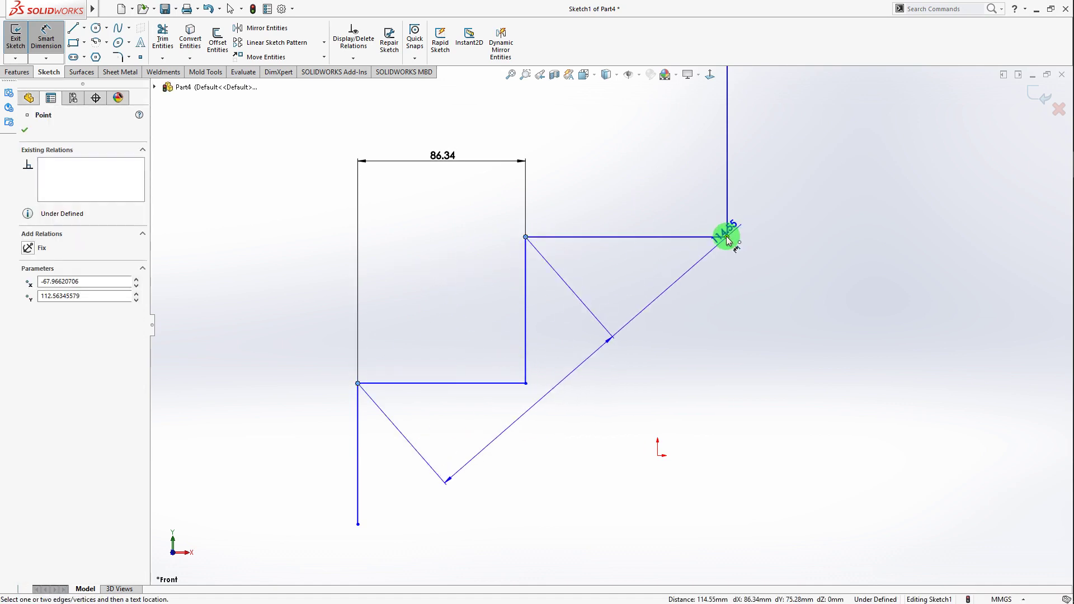
{"action": "key", "text": "Escape"}
{"action": "left_click", "coordinate": [45, 58]}
{"action": "left_click", "coordinate": [62, 84]}
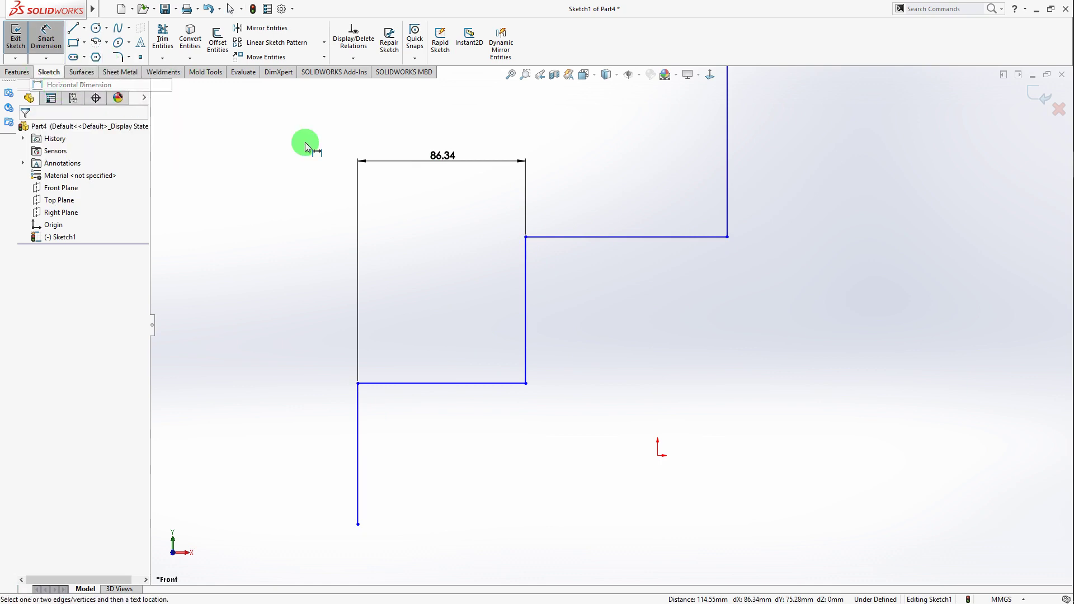
{"action": "left_click", "coordinate": [526, 237]}
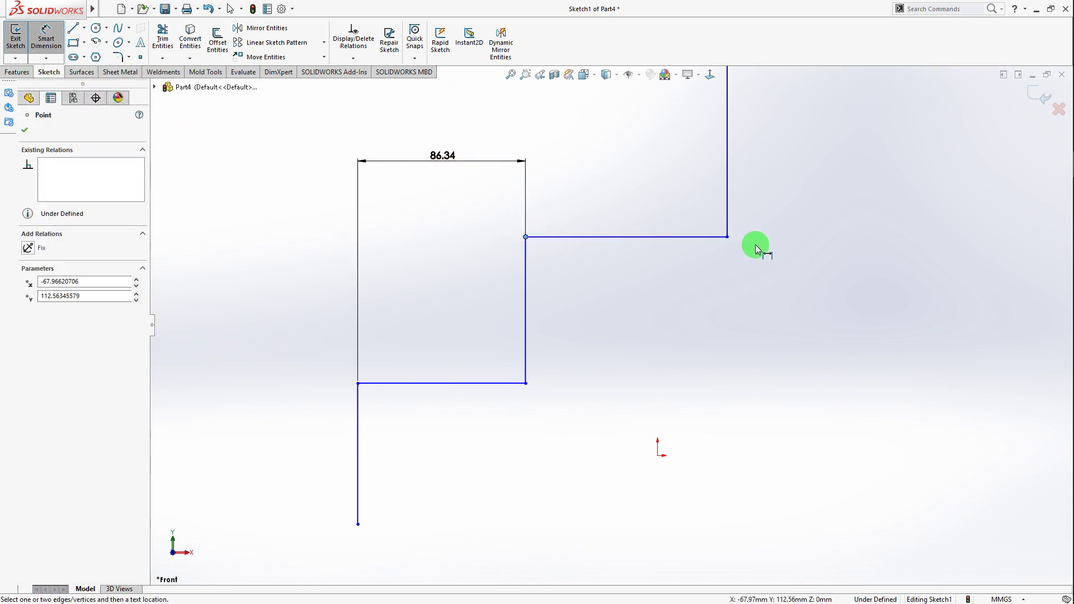
{"action": "left_click", "coordinate": [727, 237]}
{"action": "left_click", "coordinate": [637, 136]}
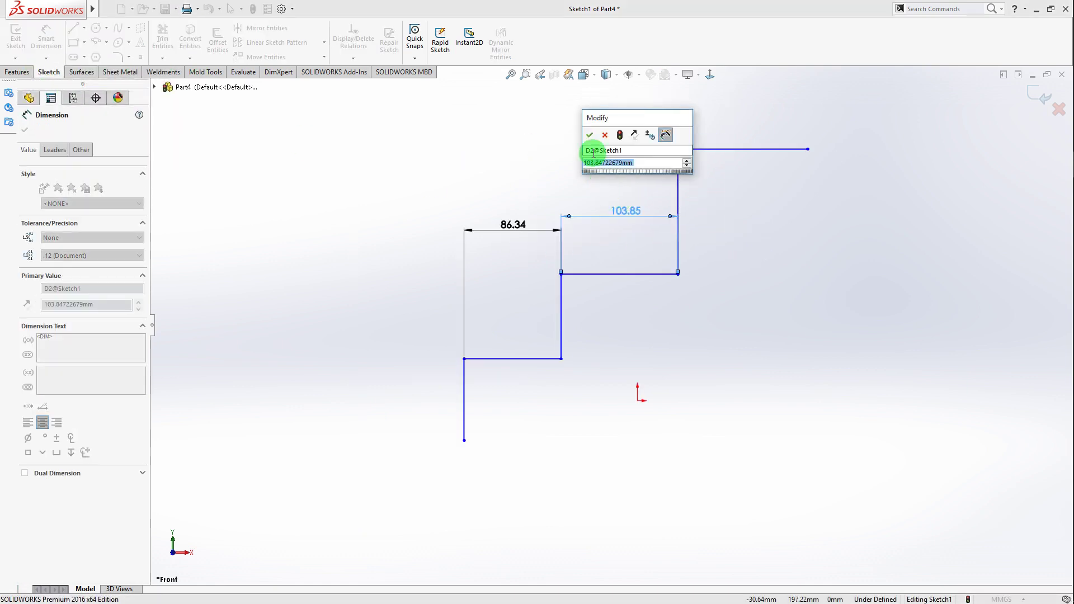
{"action": "left_click", "coordinate": [589, 135]}
{"action": "left_click", "coordinate": [601, 238]}
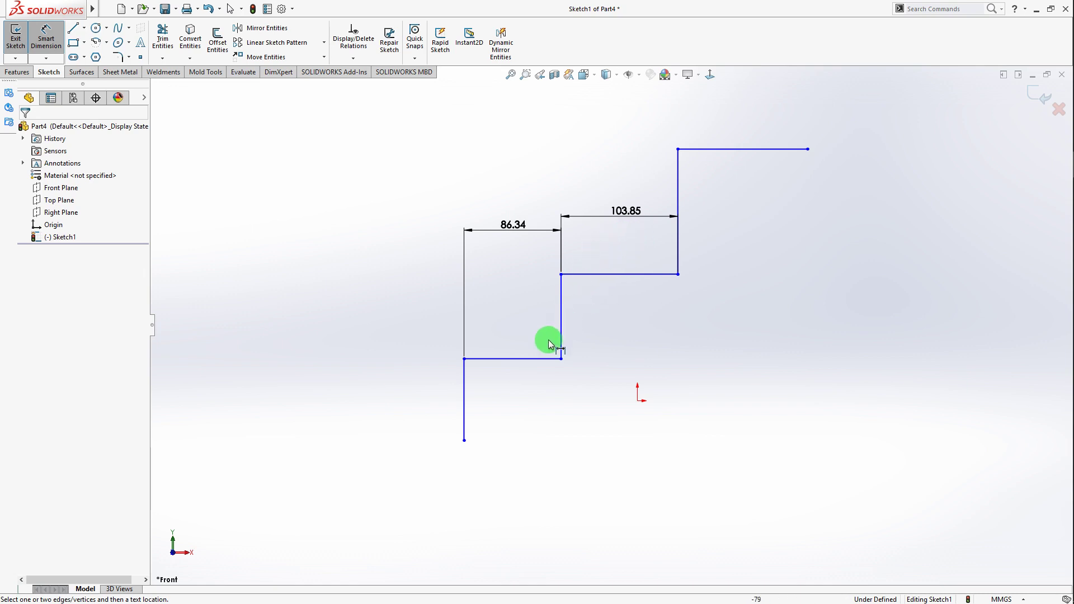
Attempt a redundant 86.34 length on the lowest line and decline it.
{"action": "left_click", "coordinate": [534, 364]}
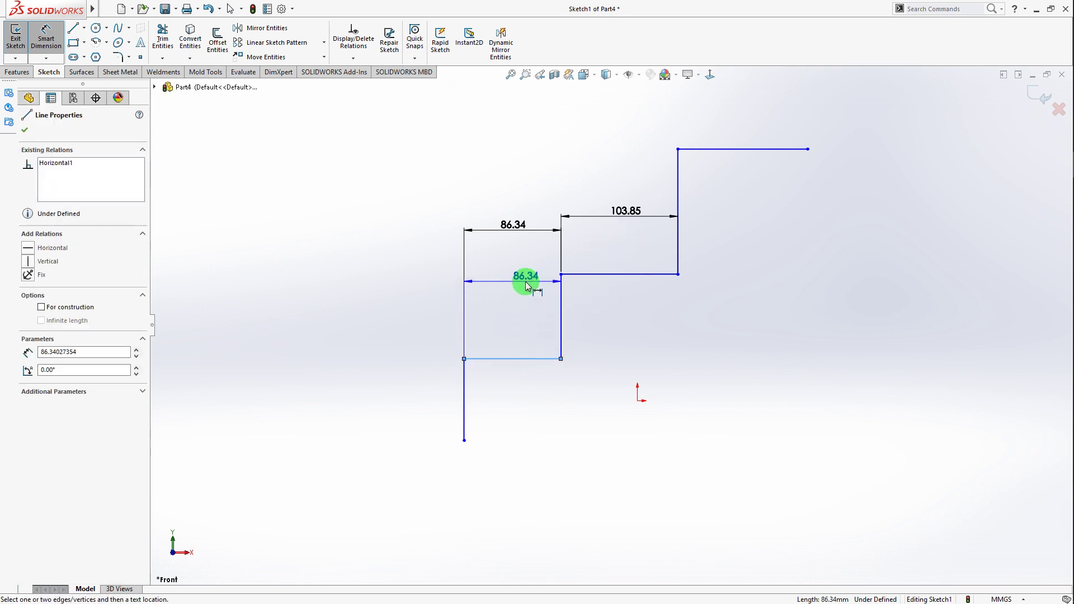
{"action": "left_click", "coordinate": [525, 281]}
{"action": "left_click", "coordinate": [586, 302]}
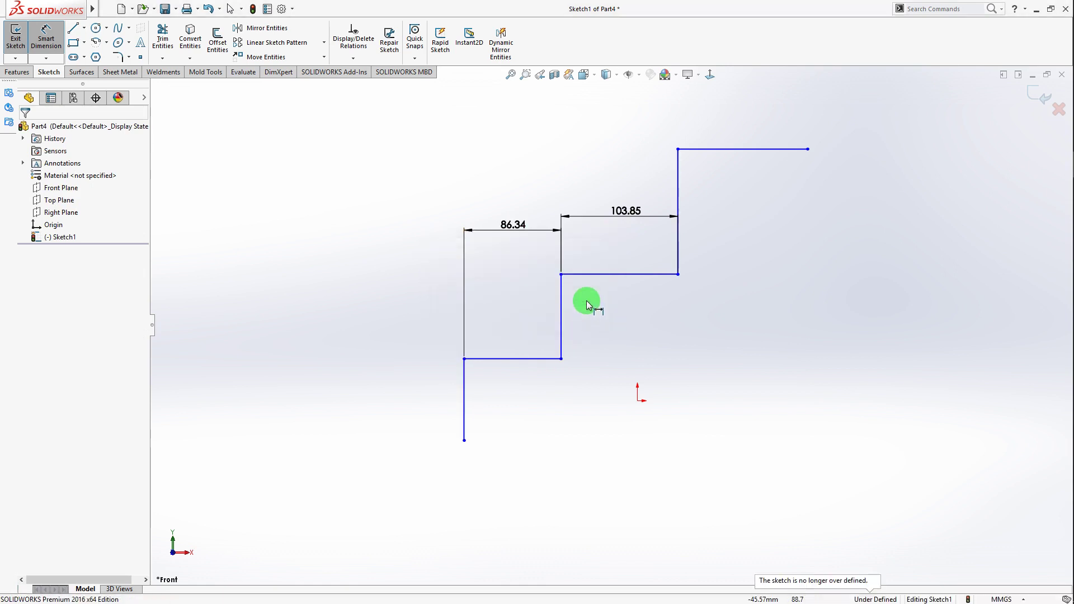
{"action": "key", "text": "Escape"}
Select and delete the 86.34 and 103.85 dimensions.
{"action": "left_click", "coordinate": [558, 230]}
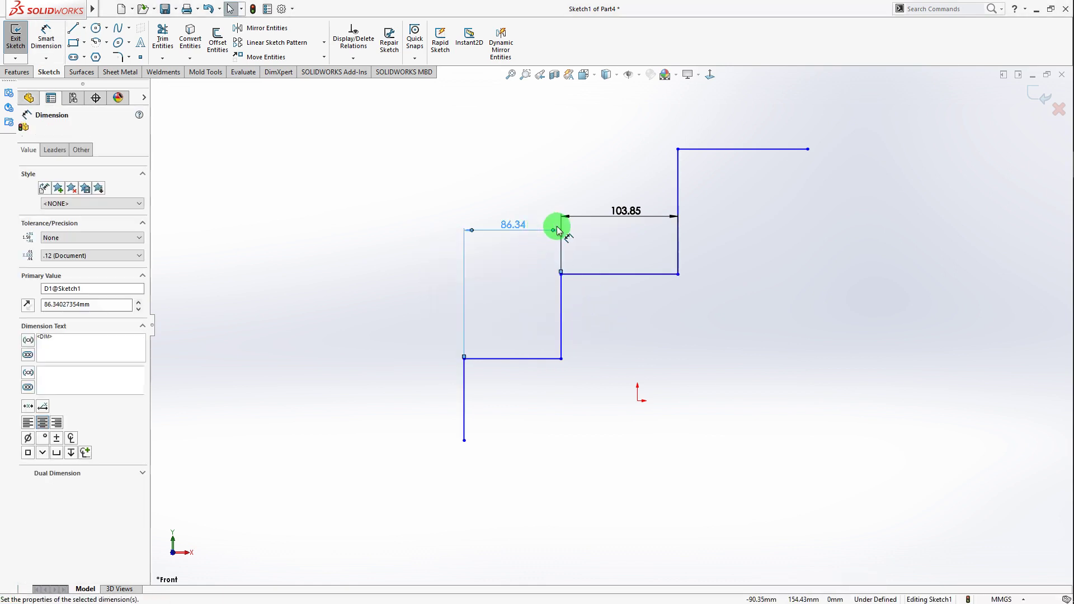
{"action": "left_click", "coordinate": [588, 220]}
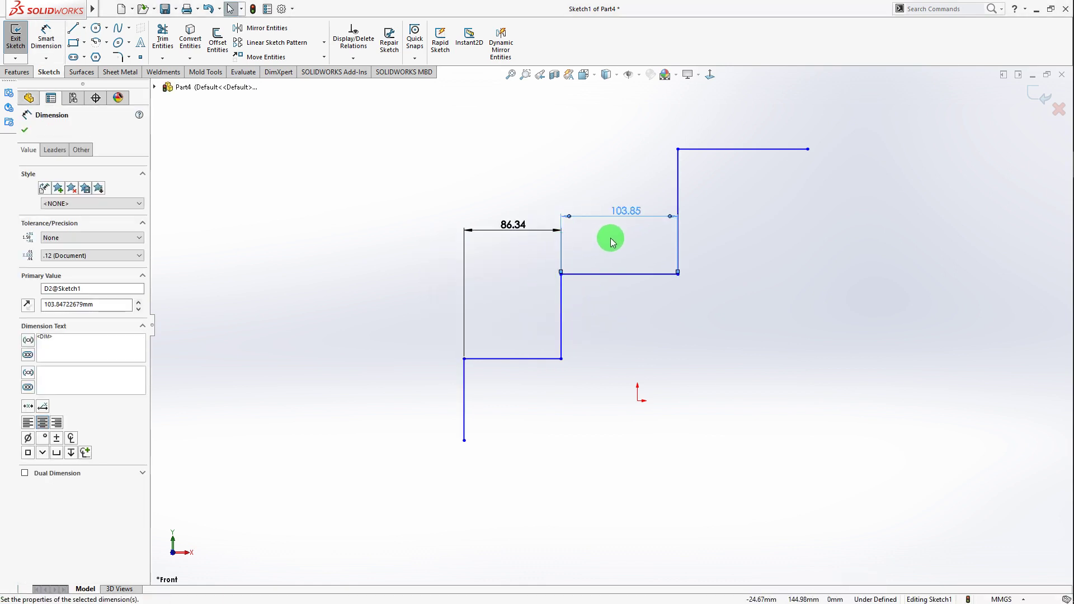
{"action": "left_click_drag", "start_coordinate": [611, 241], "coordinate": [471, 200]}
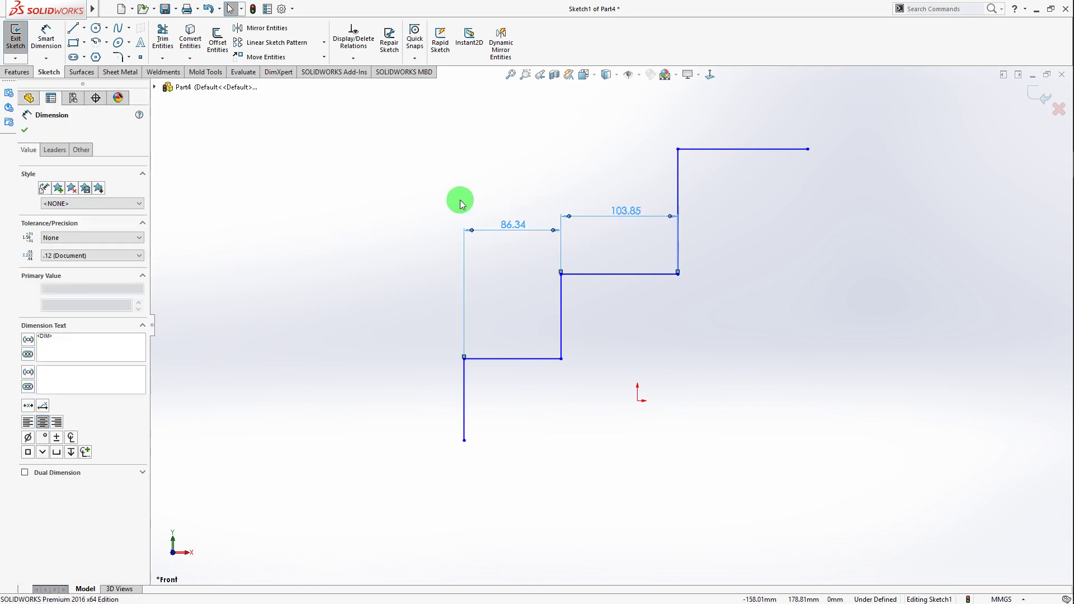
{"action": "key", "text": "Delete"}
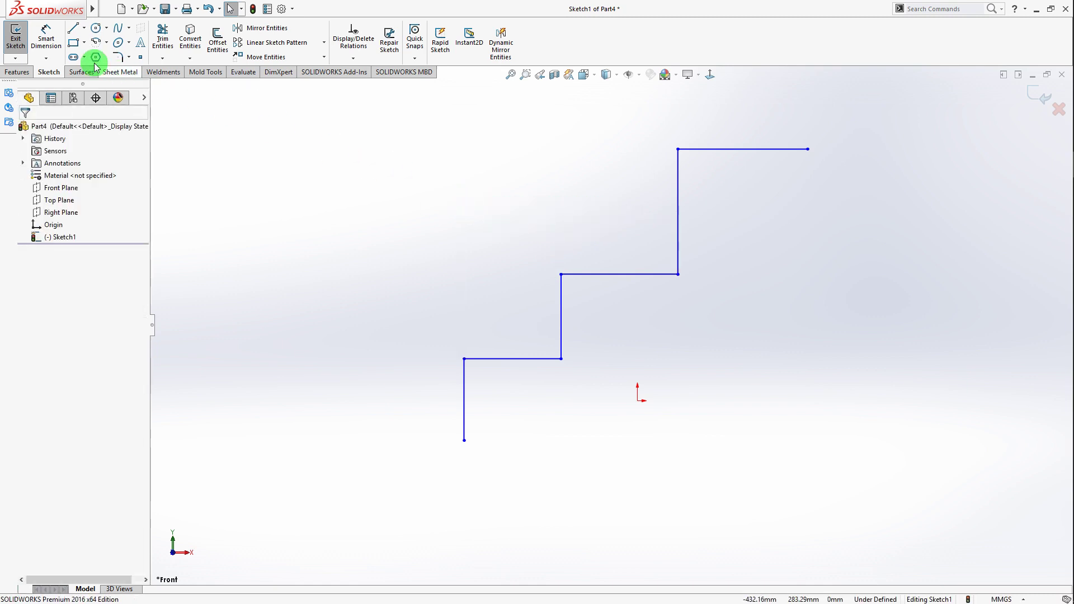
{"action": "left_click", "coordinate": [46, 58]}
{"action": "left_click", "coordinate": [61, 96]}
Add vertical dimensions of 72.78 and 75.28 to the two lower risers.
{"action": "left_click", "coordinate": [546, 355]}
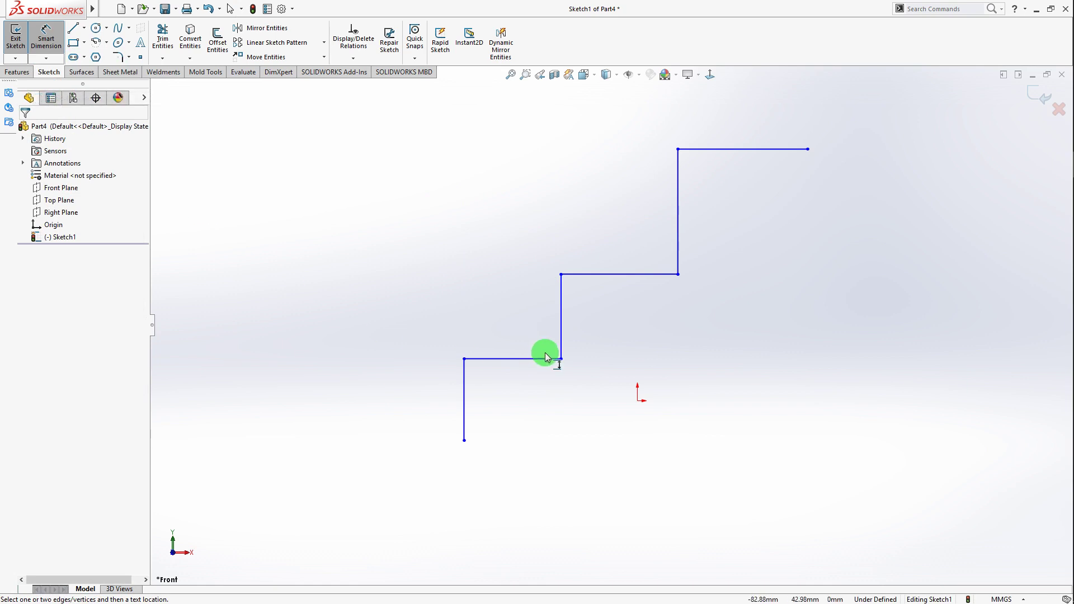
{"action": "left_click", "coordinate": [467, 377]}
{"action": "left_click", "coordinate": [580, 391]}
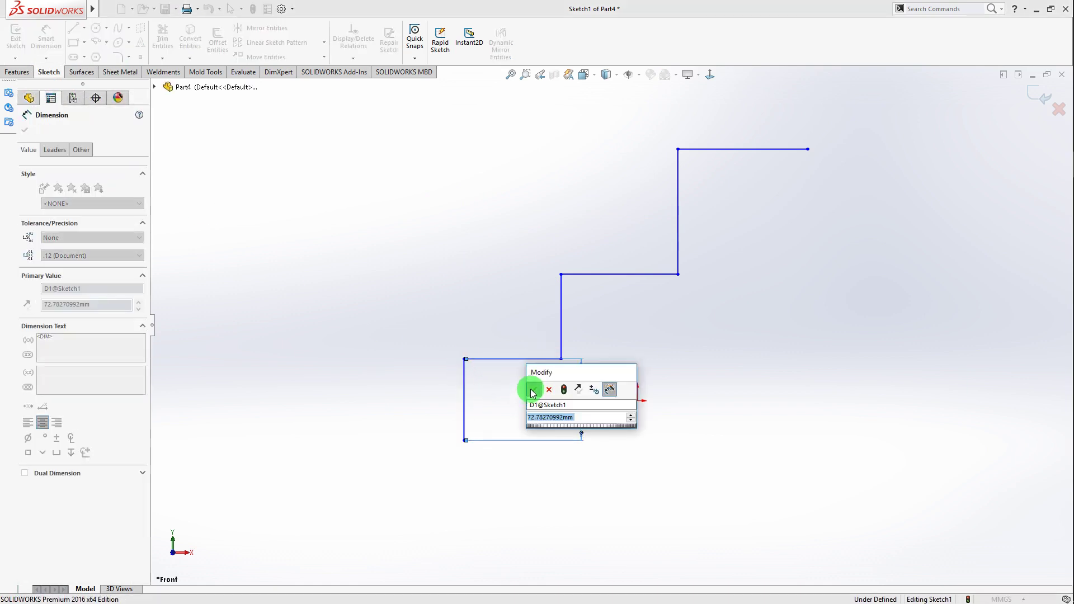
{"action": "left_click", "coordinate": [532, 390]}
{"action": "left_click", "coordinate": [562, 274]}
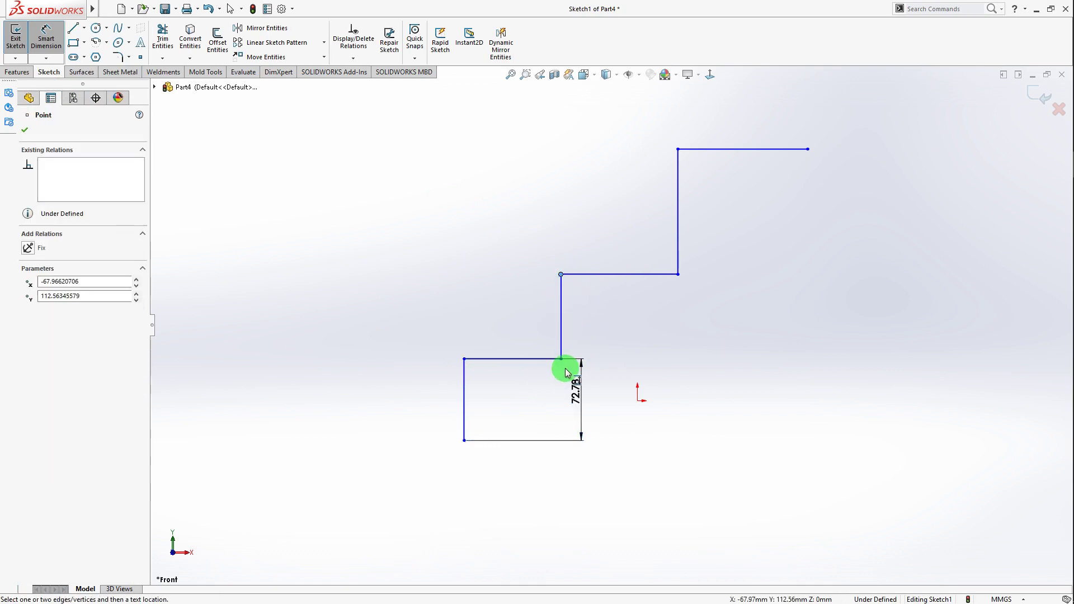
{"action": "left_click", "coordinate": [647, 320]}
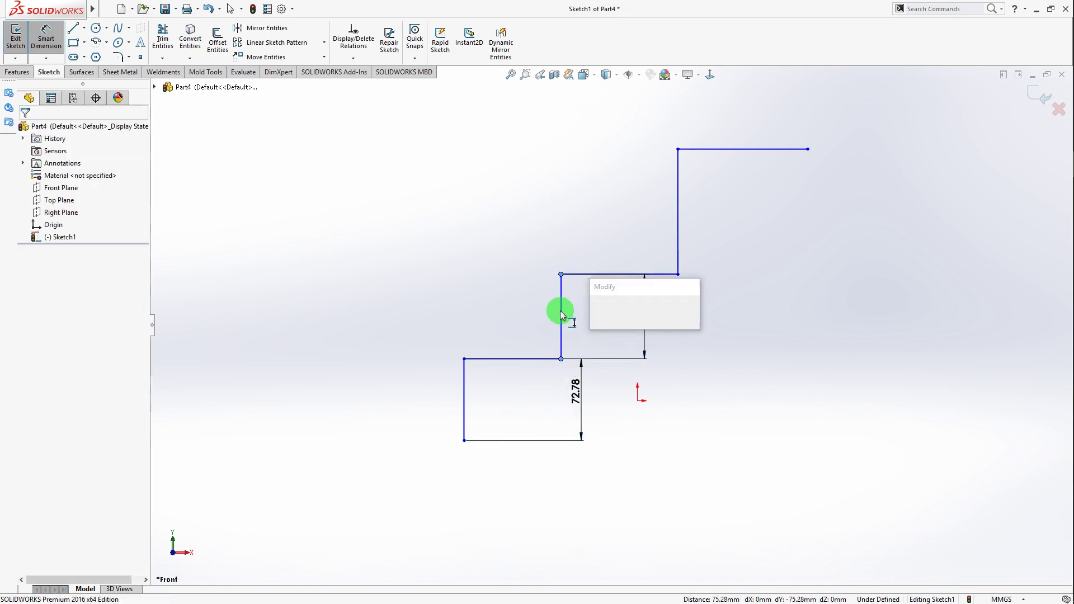
{"action": "left_click", "coordinate": [597, 311]}
{"action": "key", "text": "Escape"}
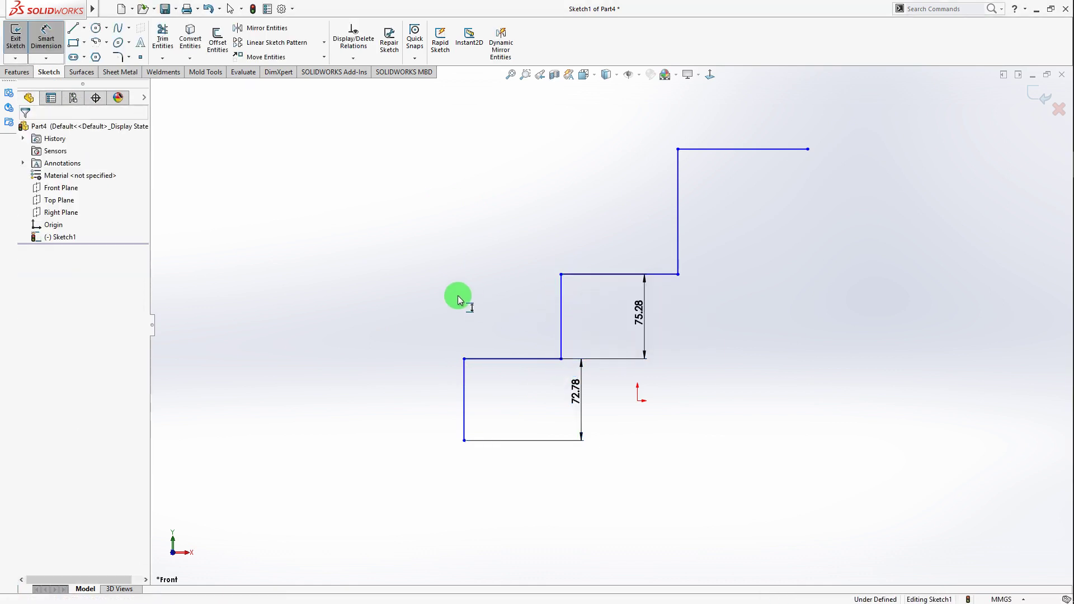
Select the step-height dimensions and remove them with undo.
{"action": "left_click", "coordinate": [46, 58]}
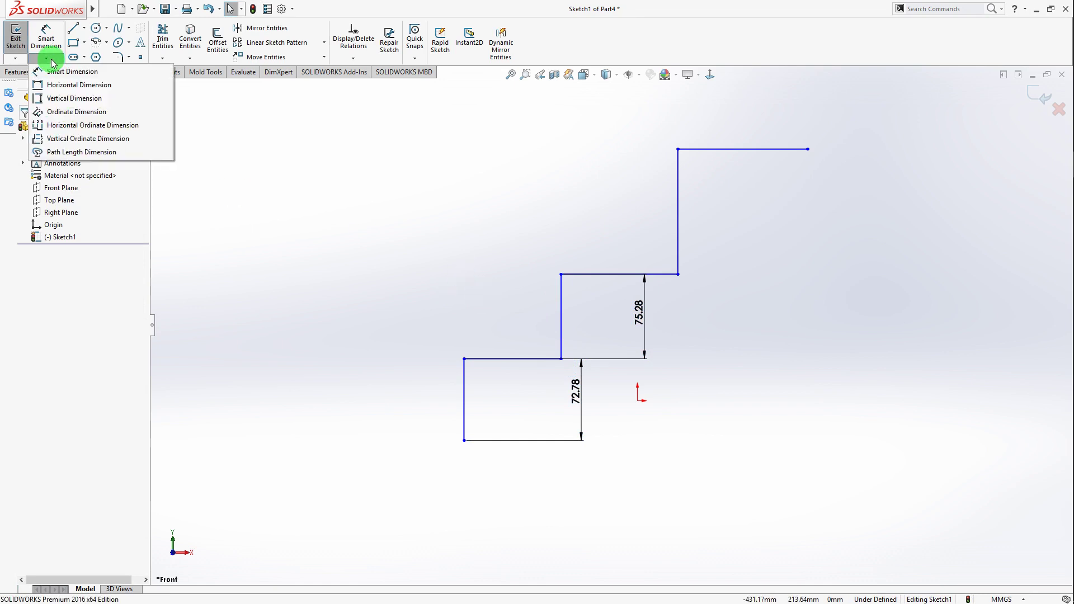
{"action": "left_click", "coordinate": [458, 219]}
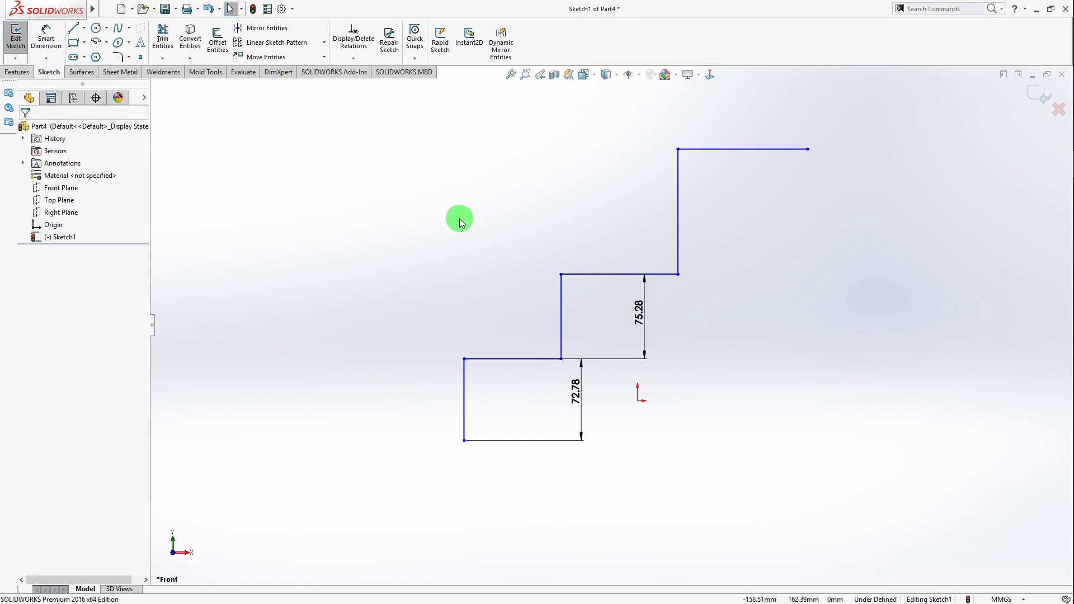
{"action": "scroll", "coordinate": [674, 316], "scroll_direction": "down", "scroll_amount": 3}
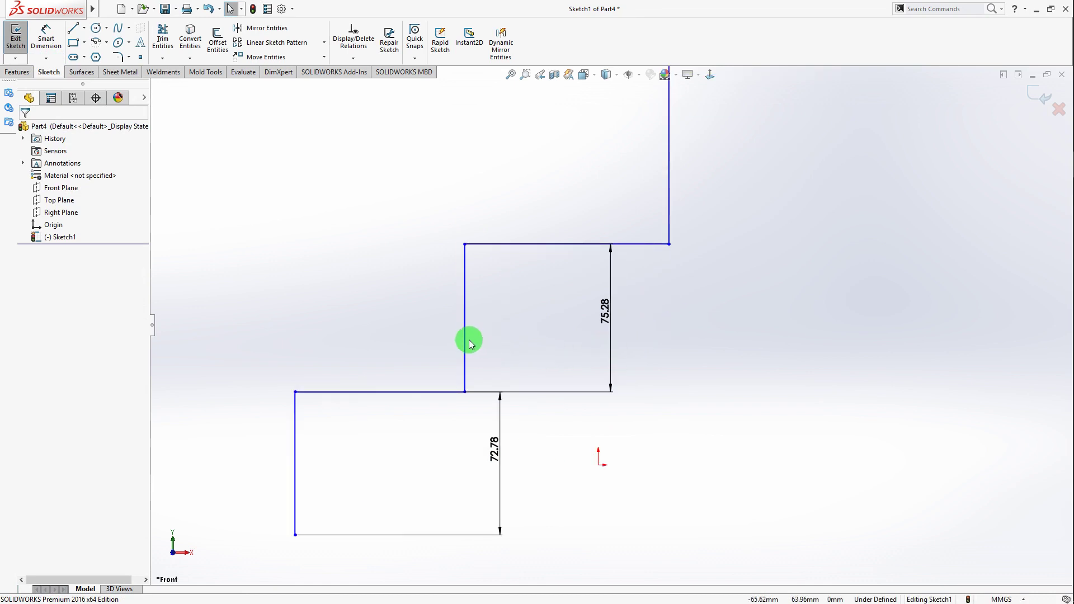
{"action": "scroll", "coordinate": [610, 323], "scroll_direction": "up", "scroll_amount": 3}
{"action": "scroll", "coordinate": [603, 315], "scroll_direction": "down", "scroll_amount": 3}
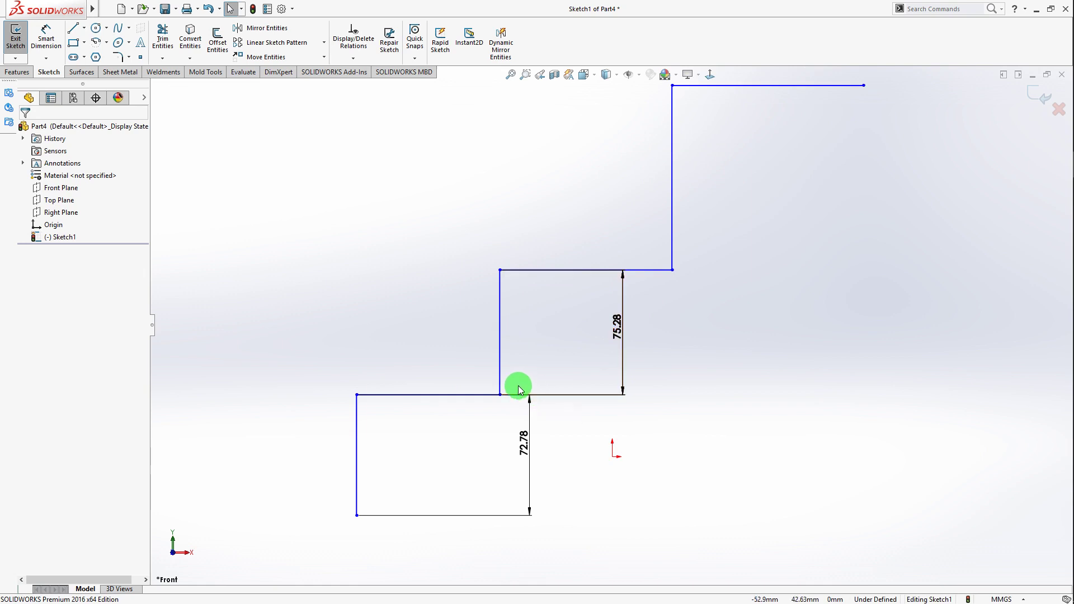
{"action": "left_click_drag", "start_coordinate": [677, 415], "coordinate": [558, 370]}
{"action": "left_click", "coordinate": [743, 396]}
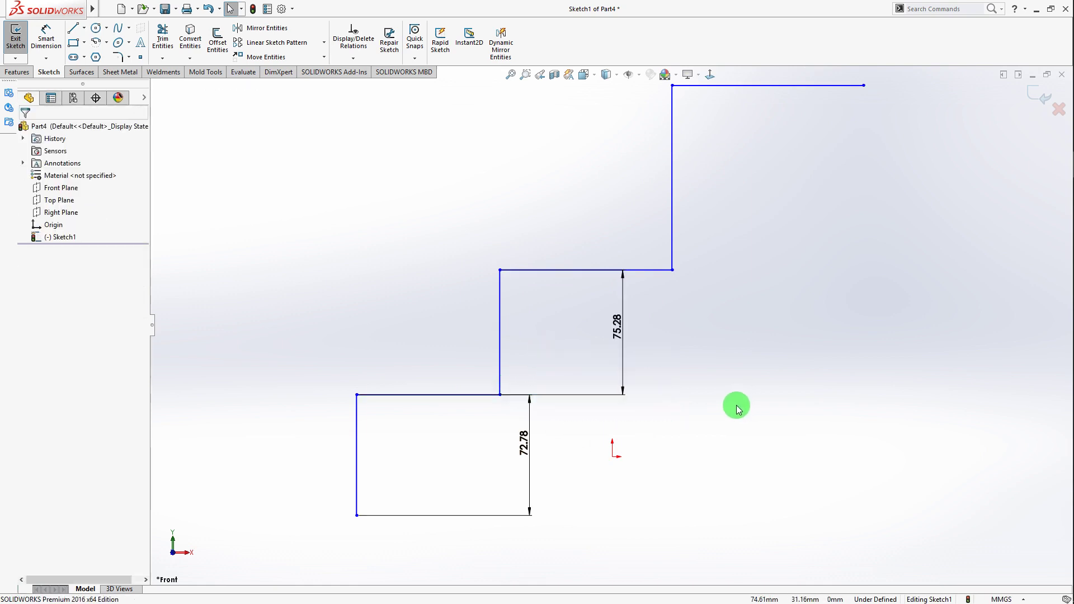
{"action": "key", "text": "ctrl+z"}
{"action": "key", "text": "ctrl+z"}
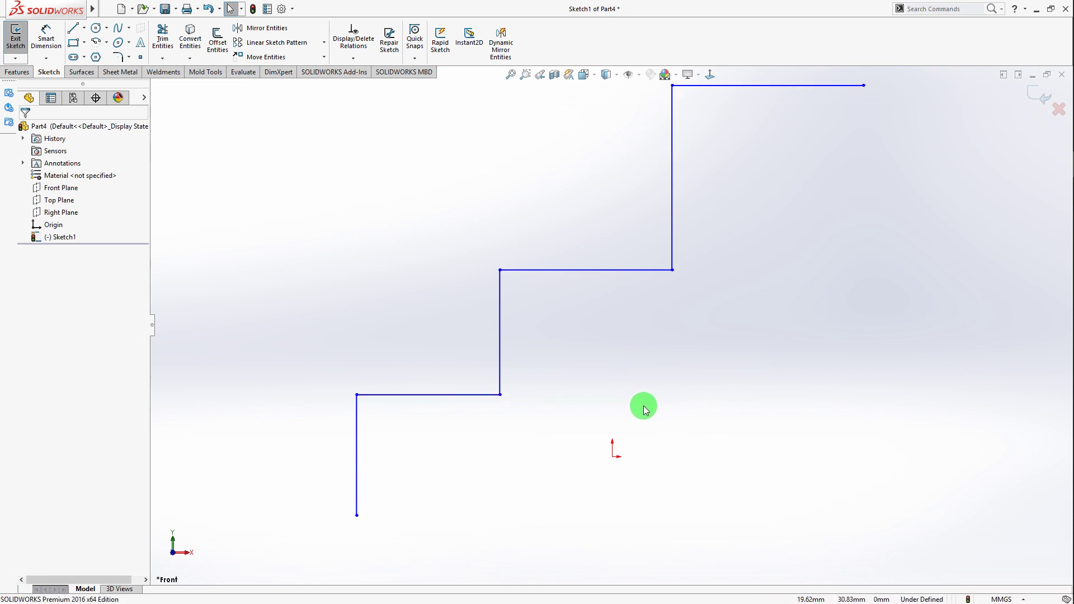
Set an 86.34 horizontal dimension between the two left vertical lines.
{"action": "left_click", "coordinate": [46, 58]}
{"action": "left_click", "coordinate": [63, 84]}
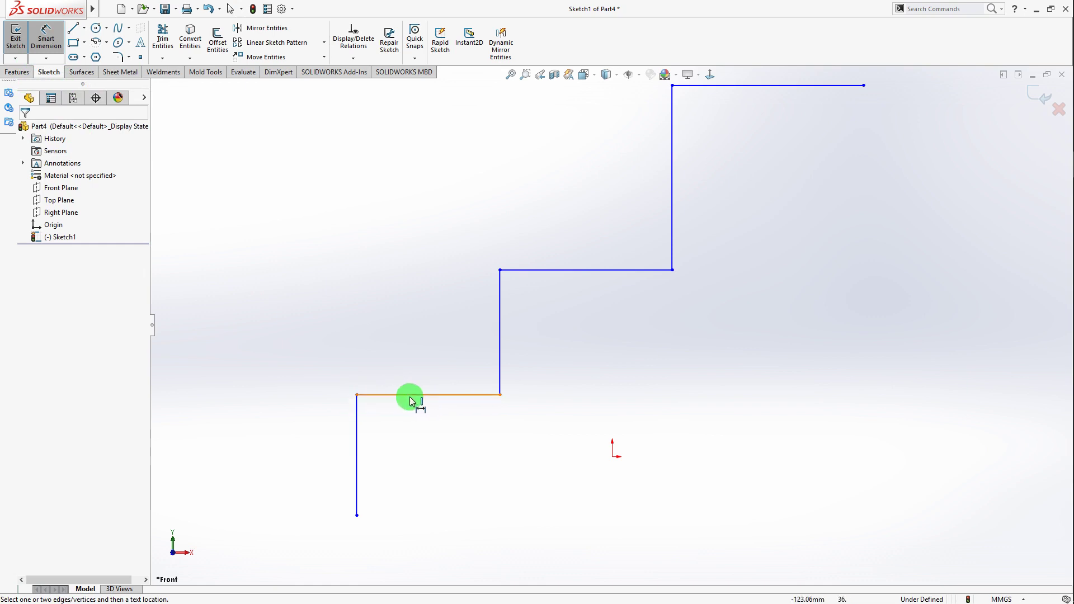
{"action": "left_click", "coordinate": [355, 418]}
{"action": "left_click", "coordinate": [499, 350]}
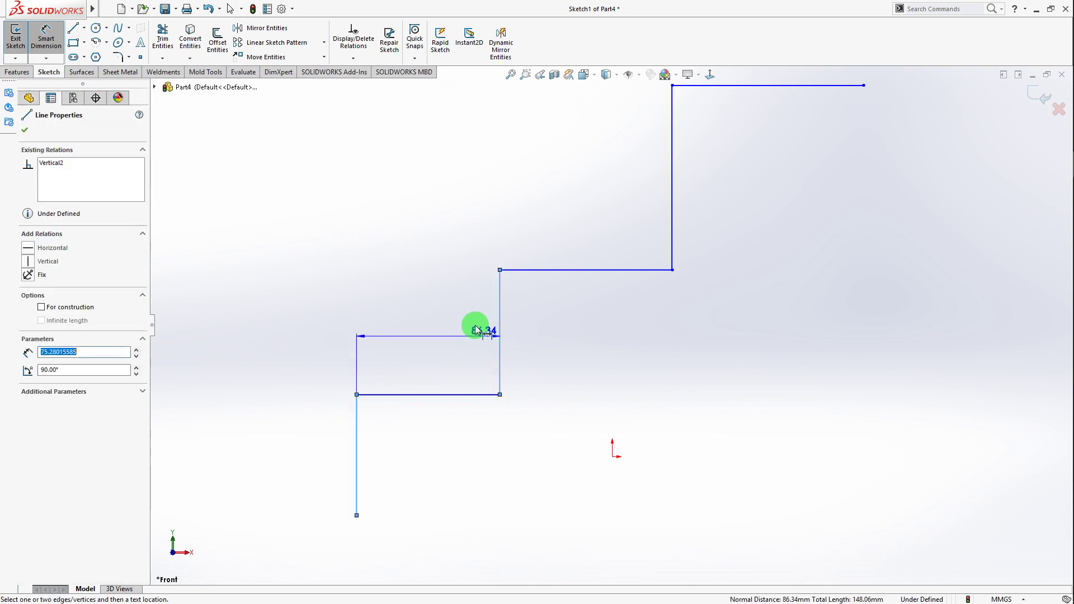
{"action": "left_click", "coordinate": [428, 198]}
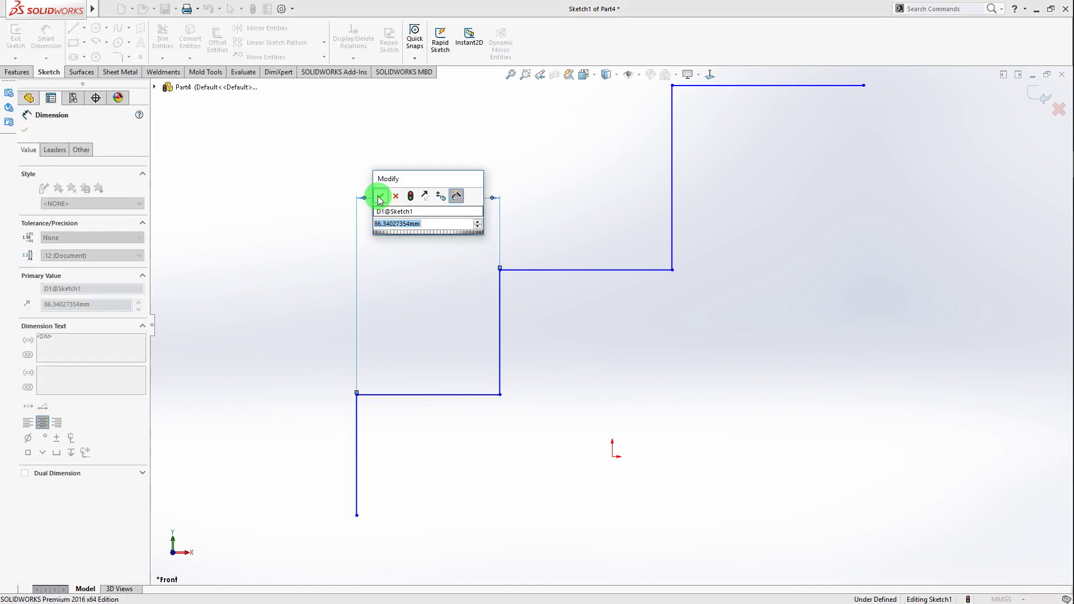
{"action": "left_click", "coordinate": [381, 197]}
{"action": "left_click", "coordinate": [512, 168]}
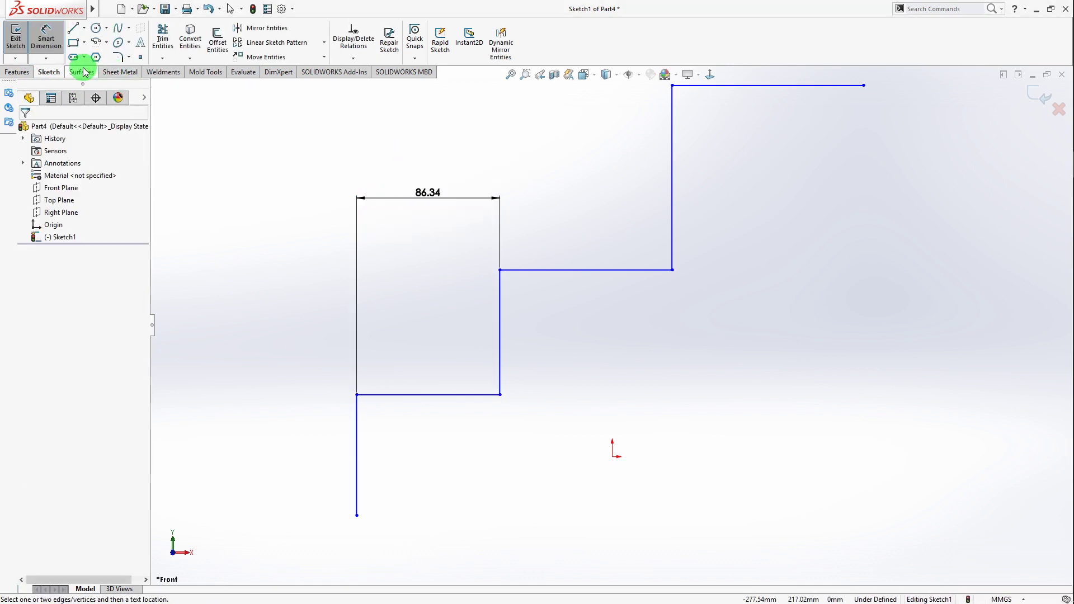
Switch to Vertical Dimension and select, then deselect, the lowest horizontal line.
{"action": "left_click", "coordinate": [46, 58]}
{"action": "left_click", "coordinate": [55, 99]}
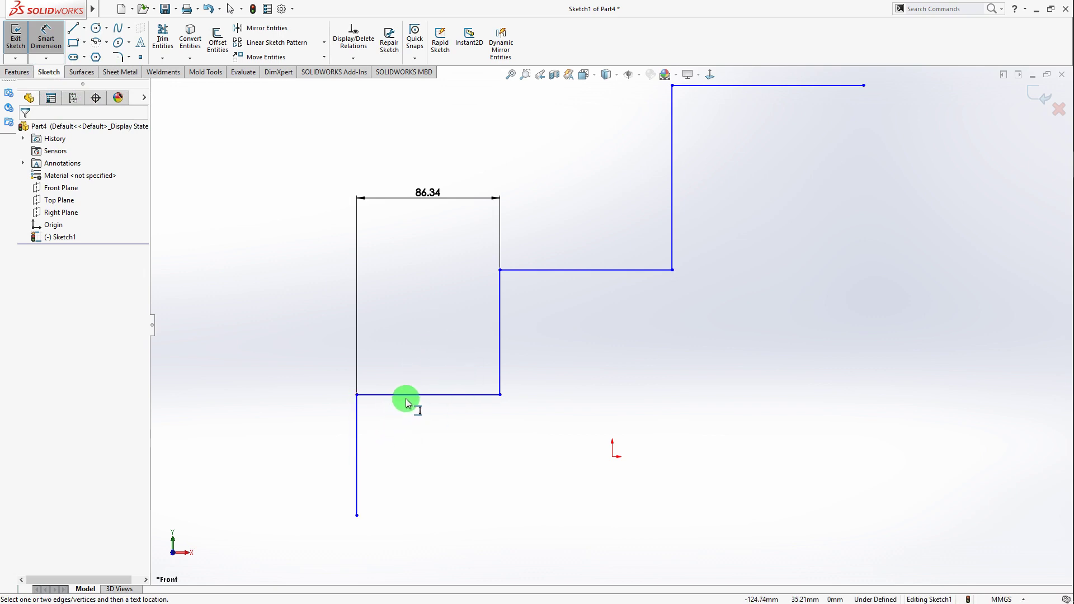
{"action": "left_click", "coordinate": [437, 397]}
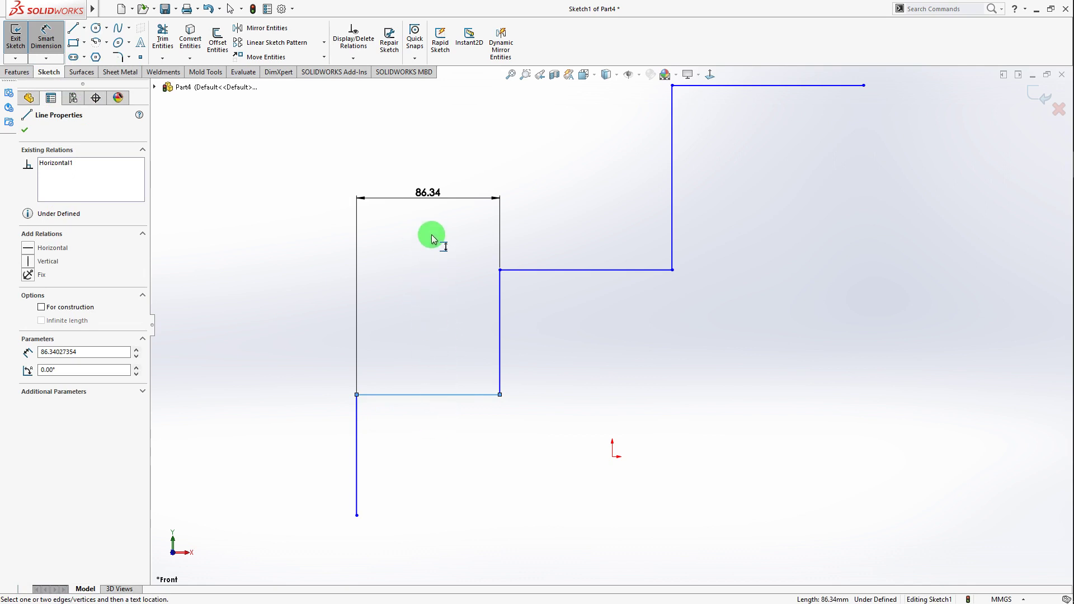
{"action": "left_click", "coordinate": [457, 362]}
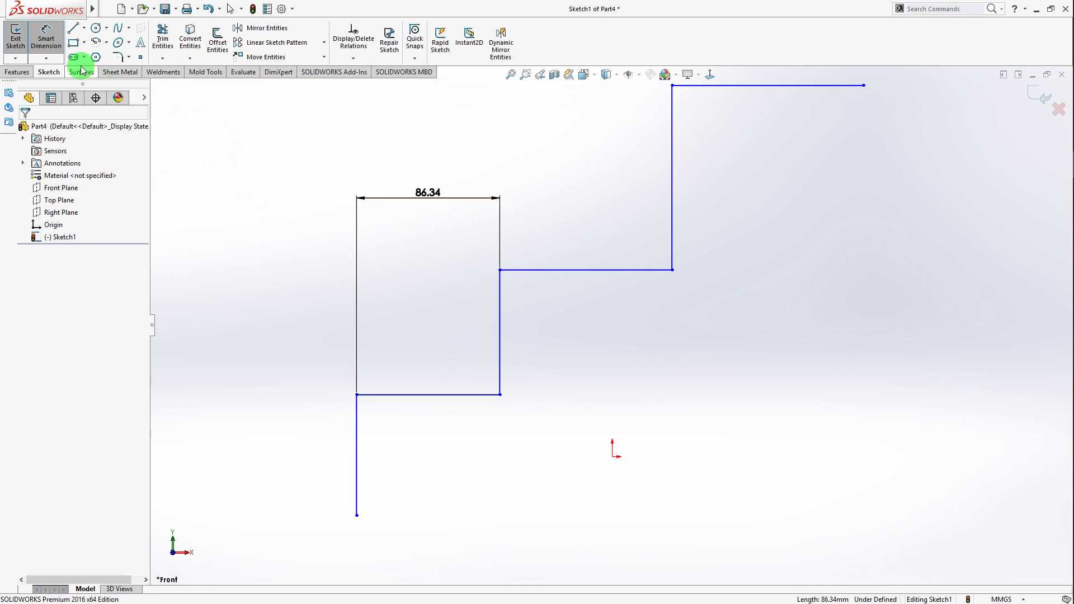
Add a 72.78 vertical dimension between the bottom leg's endpoints.
{"action": "left_click", "coordinate": [53, 62]}
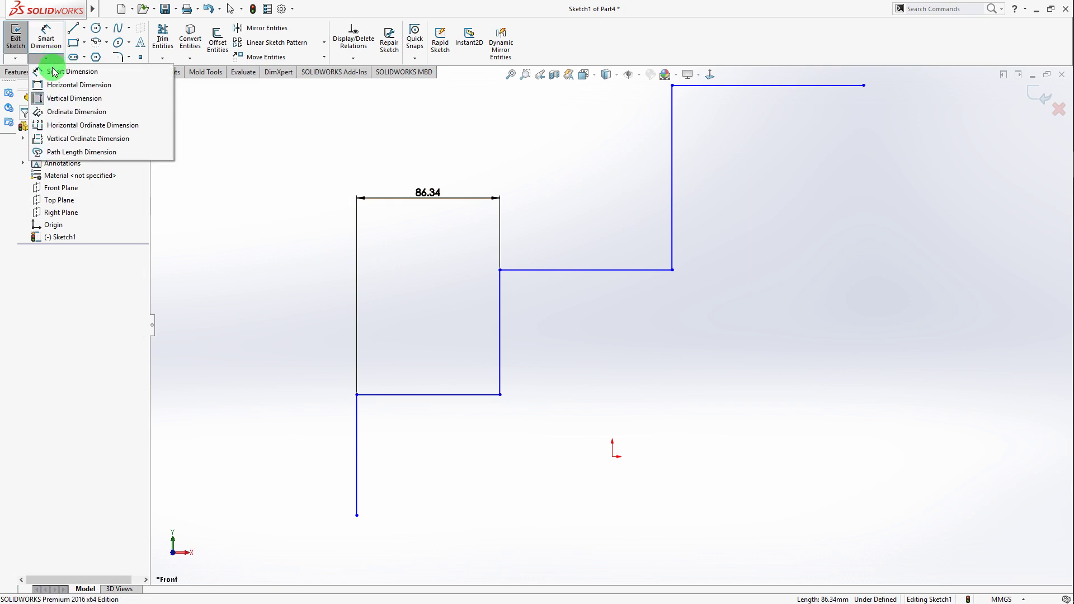
{"action": "left_click", "coordinate": [74, 99]}
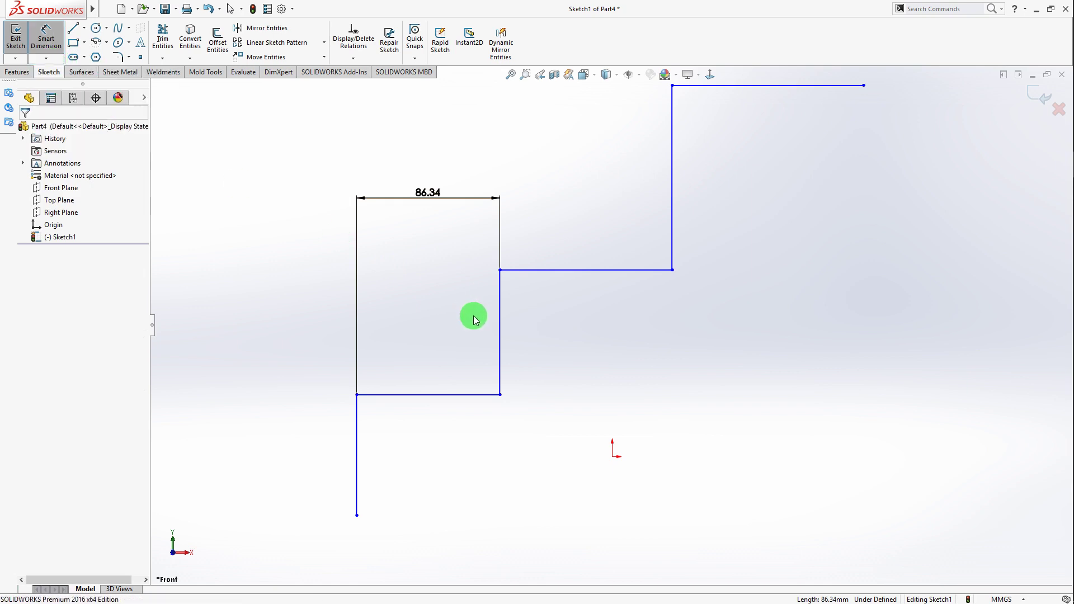
{"action": "left_click", "coordinate": [357, 395]}
{"action": "left_click", "coordinate": [357, 515]}
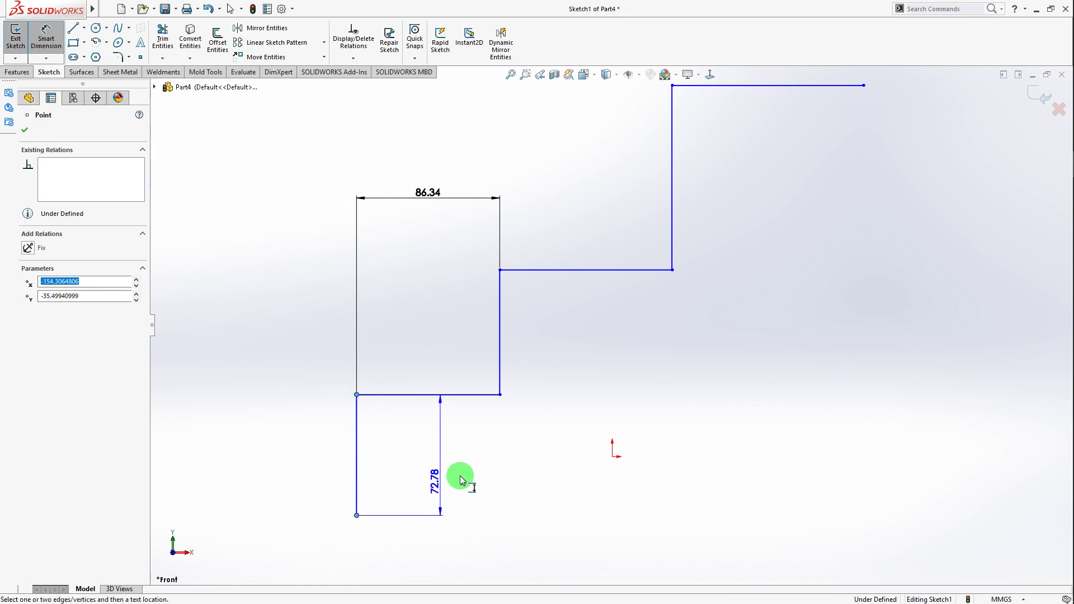
{"action": "left_click", "coordinate": [497, 435]}
{"action": "key", "text": "Escape"}
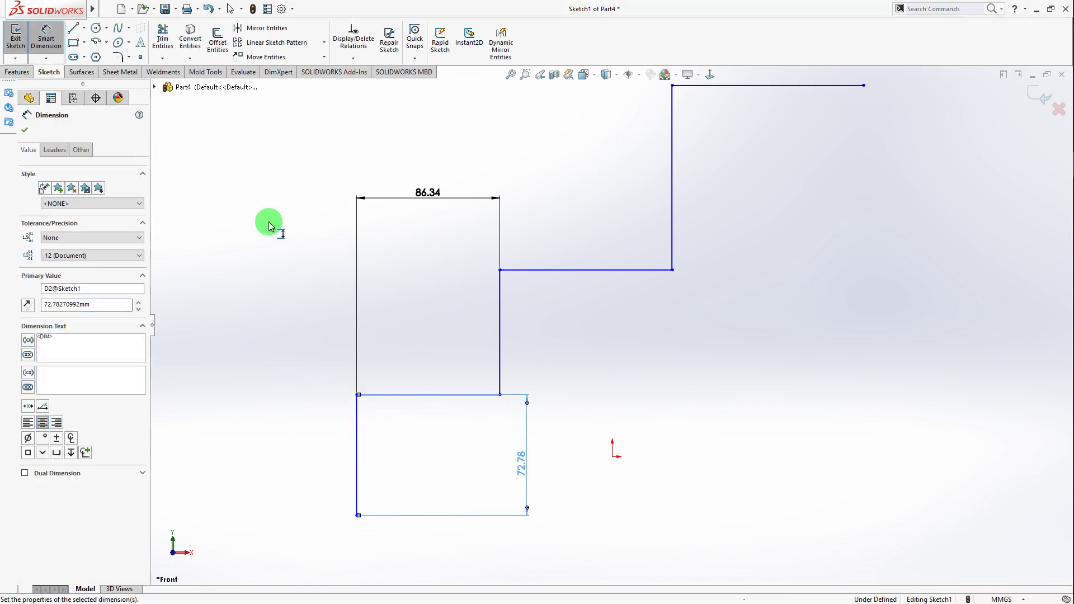
Try a horizontal dimension on the same leg endpoints, then cancel it.
{"action": "left_click", "coordinate": [46, 59]}
{"action": "left_click", "coordinate": [63, 88]}
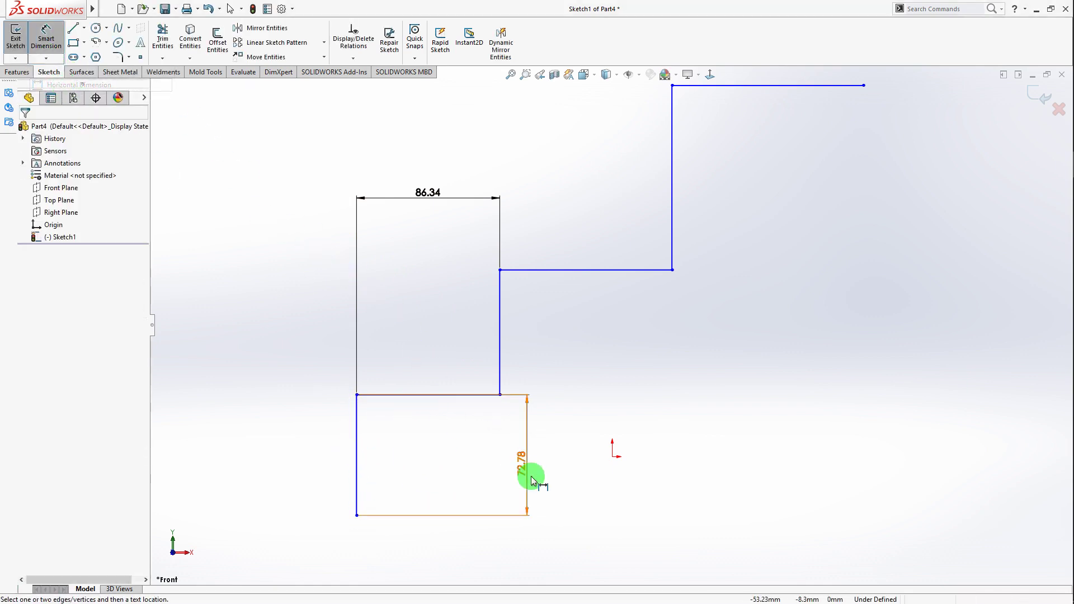
{"action": "left_click", "coordinate": [357, 396]}
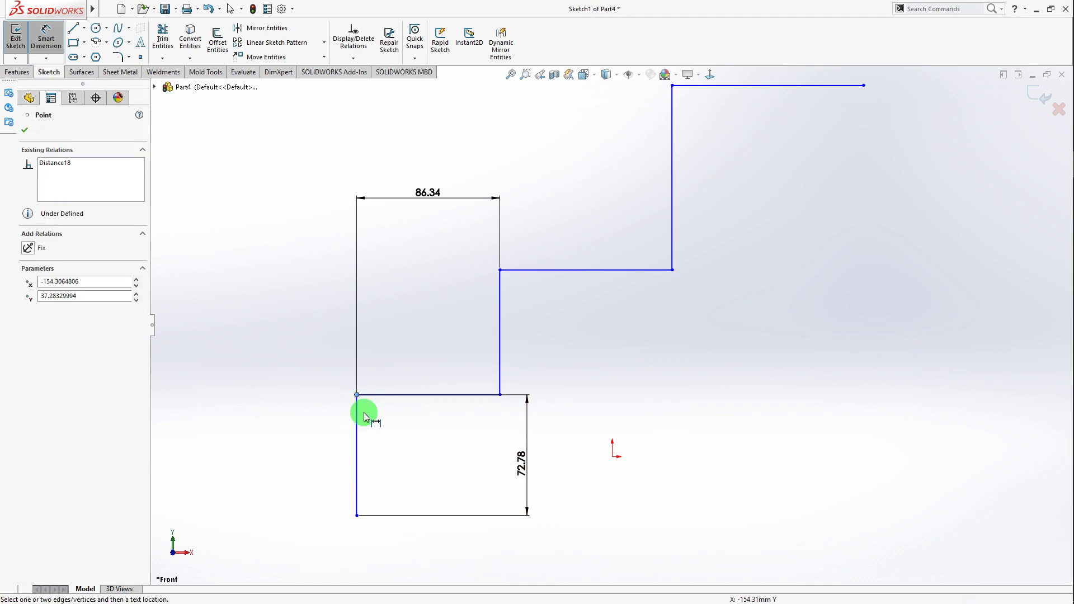
{"action": "left_click", "coordinate": [358, 516]}
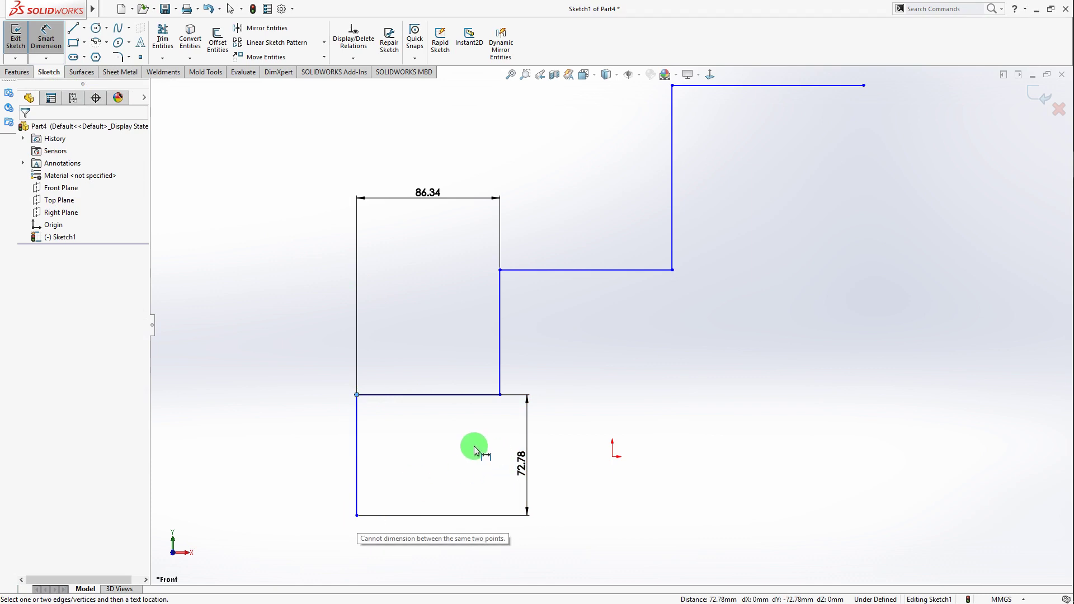
{"action": "key", "text": "Escape"}
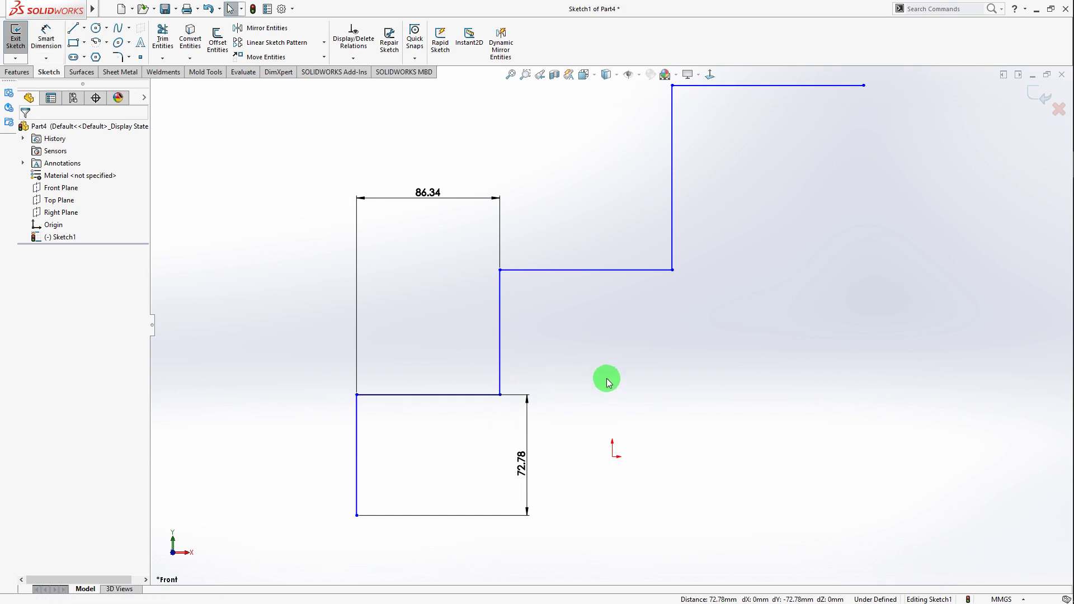
Delete the 86.34 and 72.78 dimensions.
{"action": "left_click", "coordinate": [518, 399]}
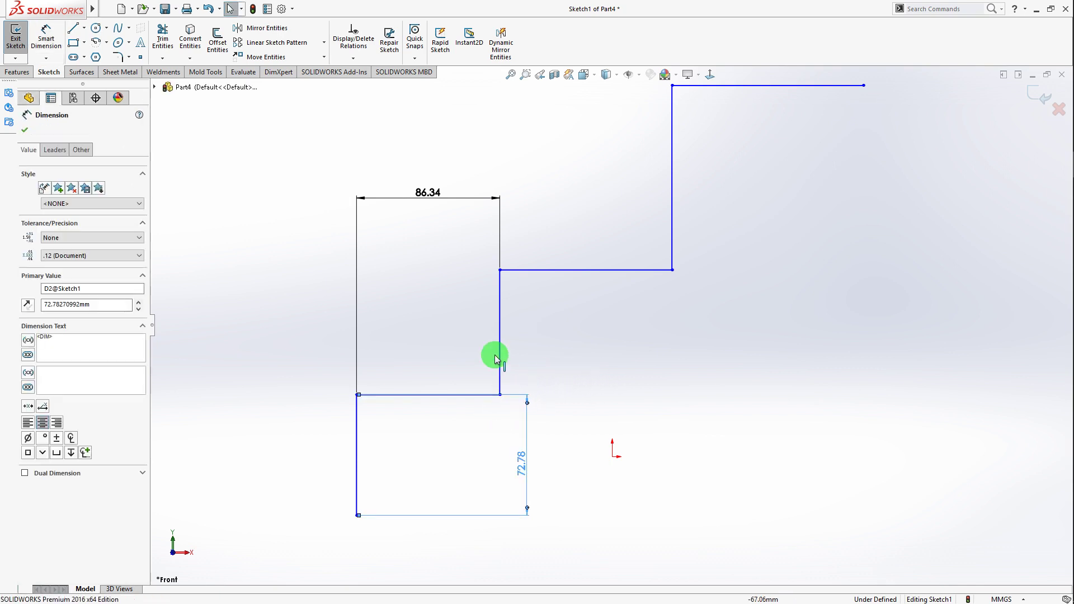
{"action": "left_click", "coordinate": [499, 247]}
{"action": "key", "text": "Delete"}
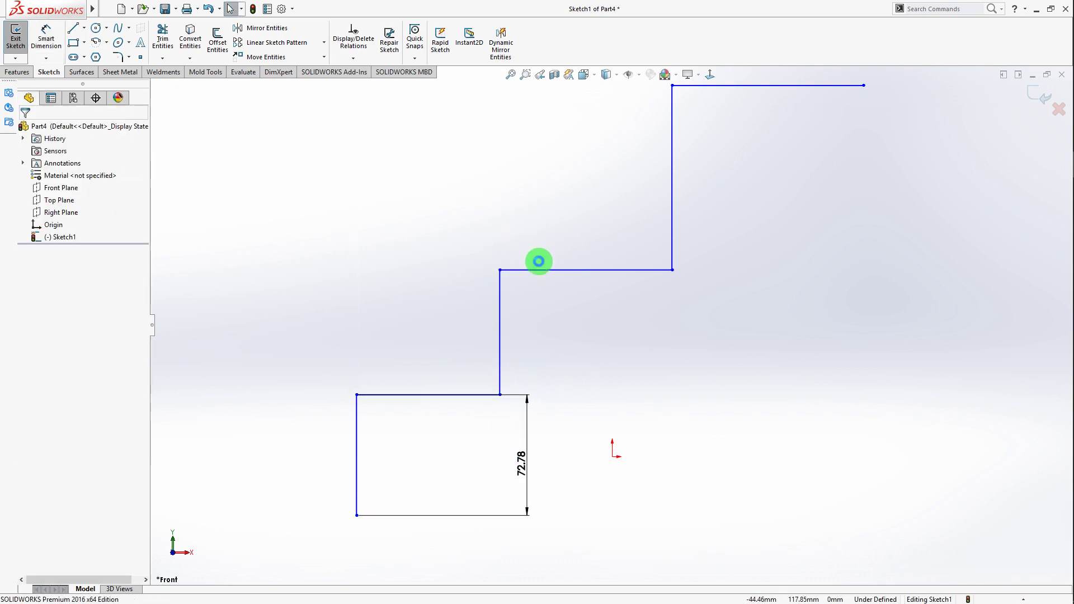
{"action": "left_click", "coordinate": [518, 400]}
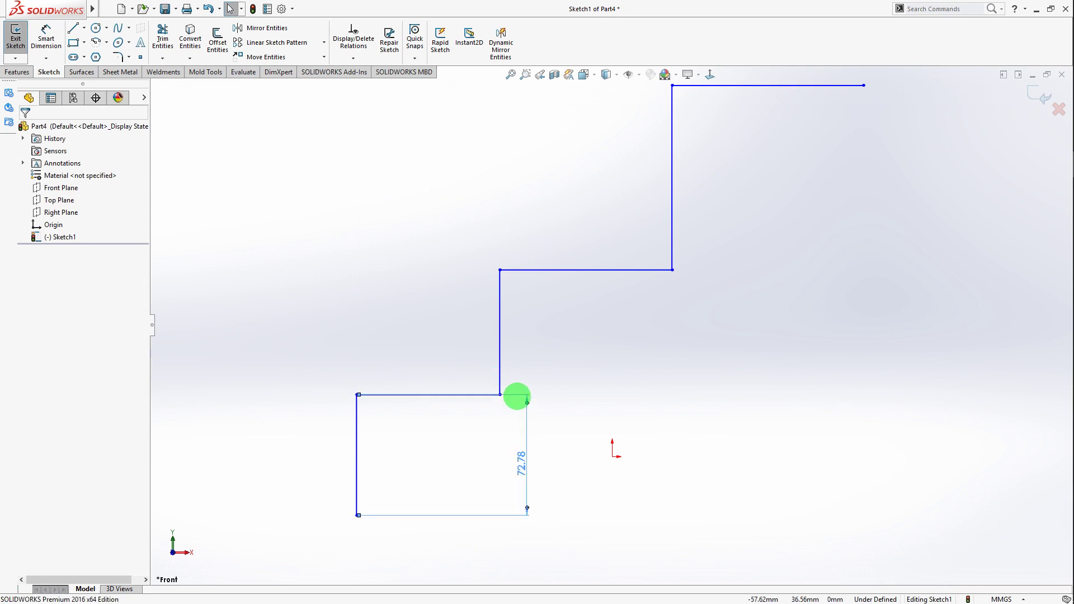
{"action": "key", "text": "Delete"}
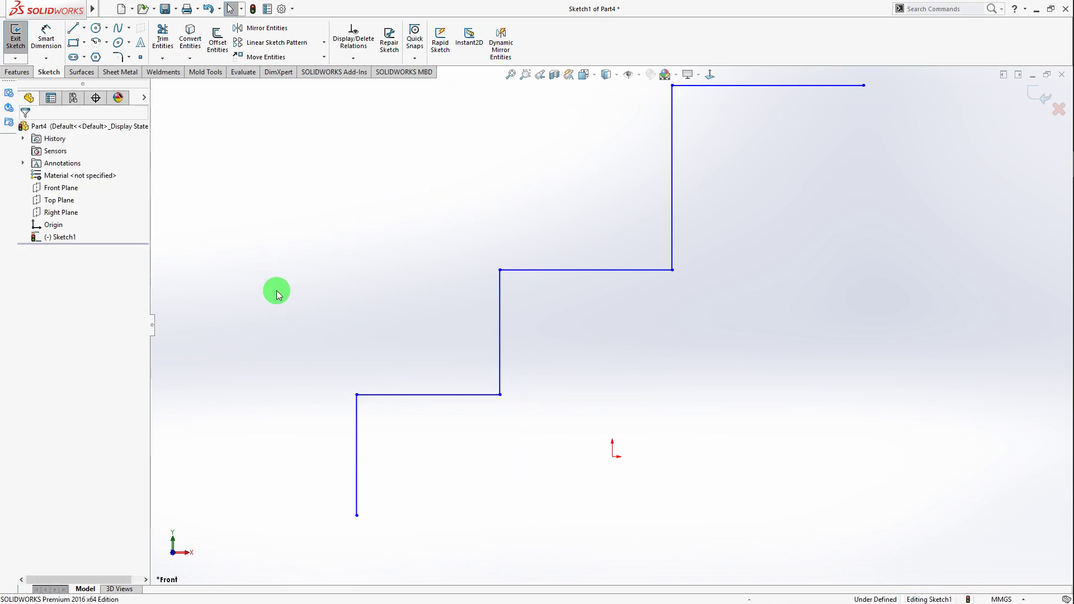
Add an 86.34 horizontal dimension between the left leg and the step's vertical line.
{"action": "left_click", "coordinate": [46, 59]}
{"action": "left_click", "coordinate": [78, 85]}
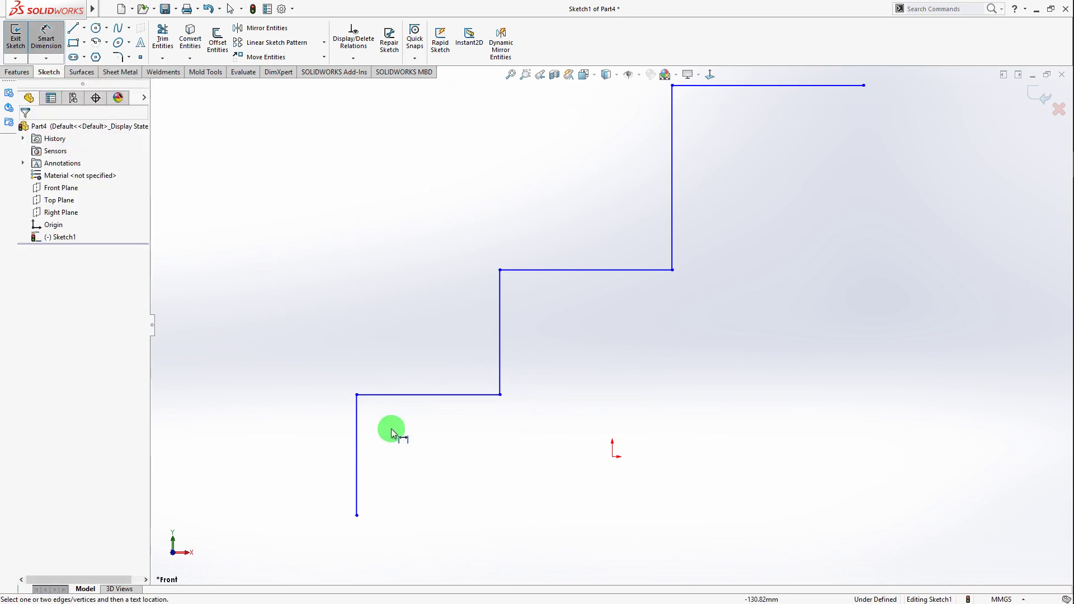
{"action": "left_click", "coordinate": [357, 420]}
{"action": "left_click", "coordinate": [500, 351]}
{"action": "left_click", "coordinate": [441, 270]}
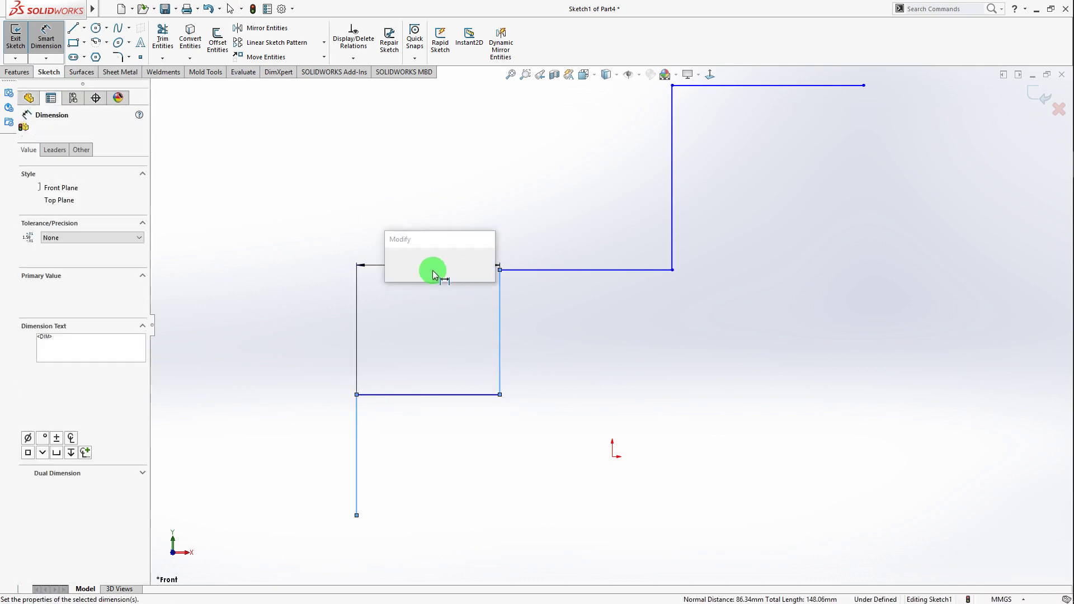
{"action": "left_click", "coordinate": [391, 258]}
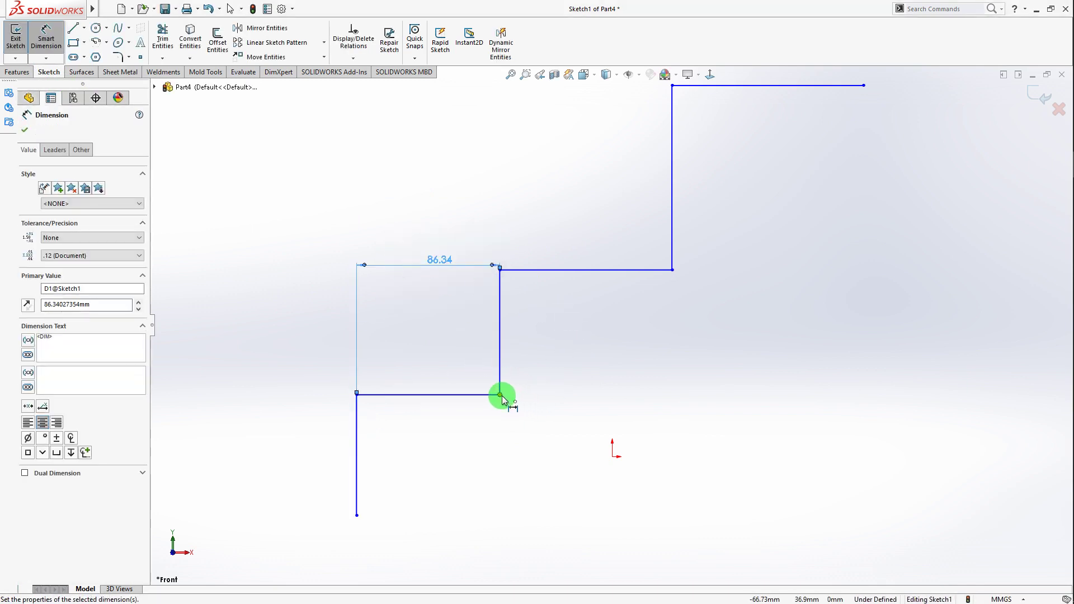
Dimension the step's rise at 75.28 between the upper and lower horizontal lines.
{"action": "left_click", "coordinate": [579, 269]}
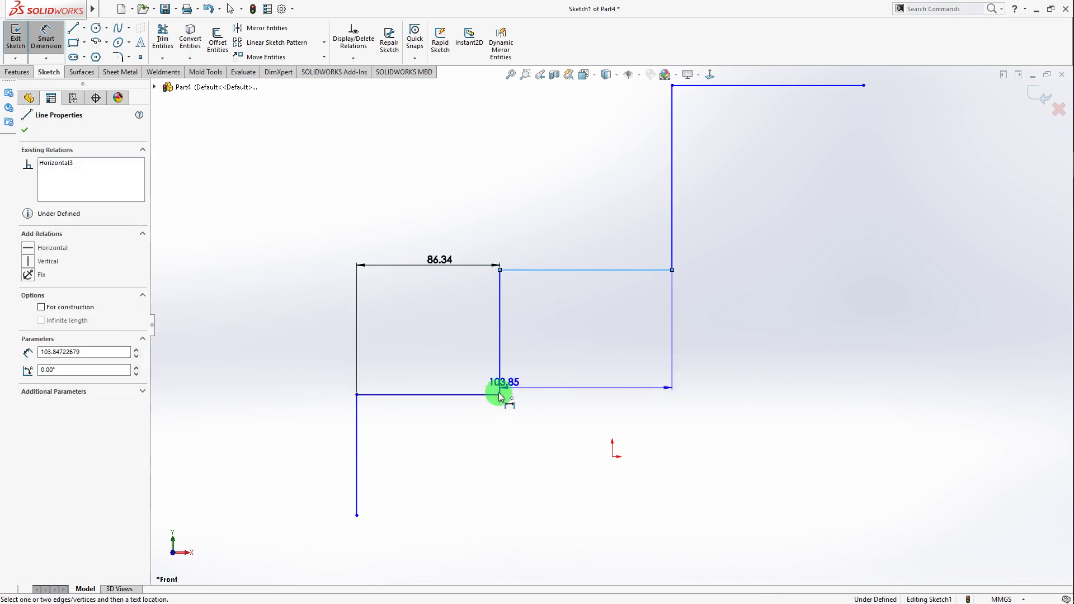
{"action": "left_click", "coordinate": [475, 397]}
{"action": "left_click", "coordinate": [582, 327]}
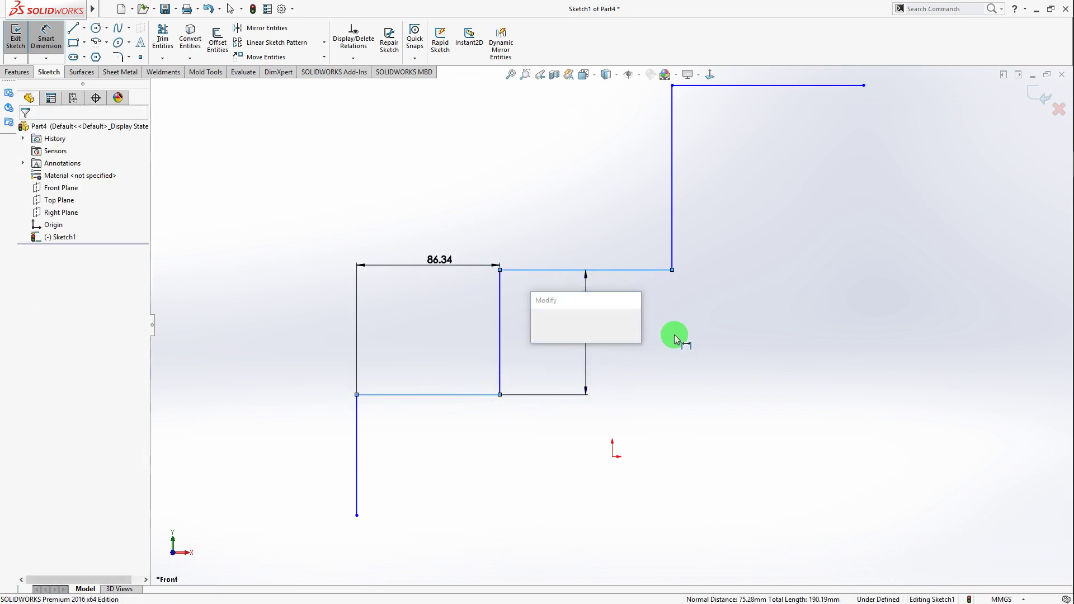
{"action": "left_click", "coordinate": [560, 321]}
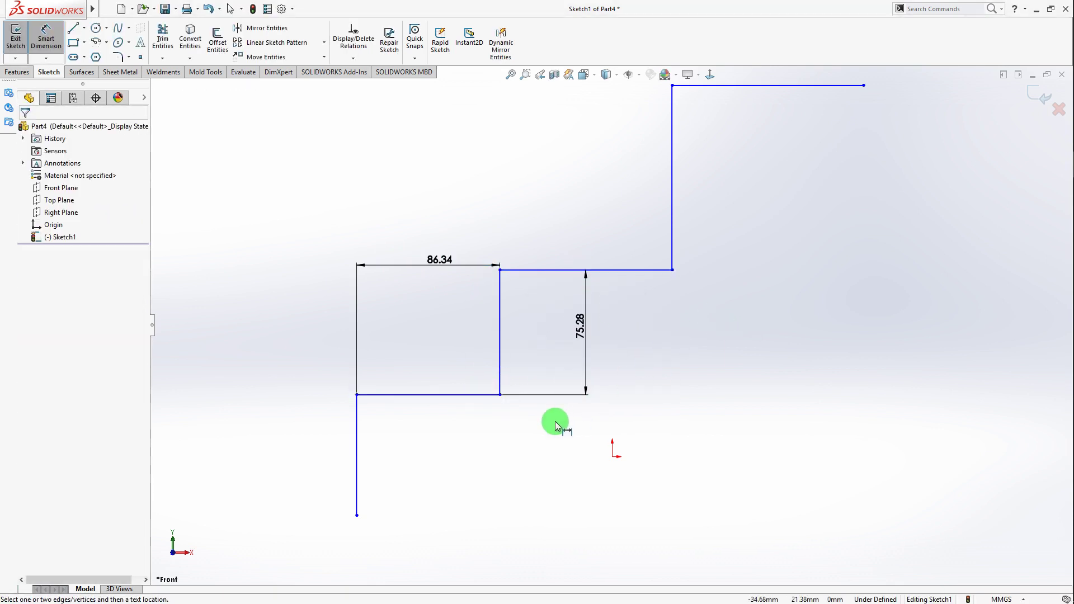
{"action": "key", "text": "Escape"}
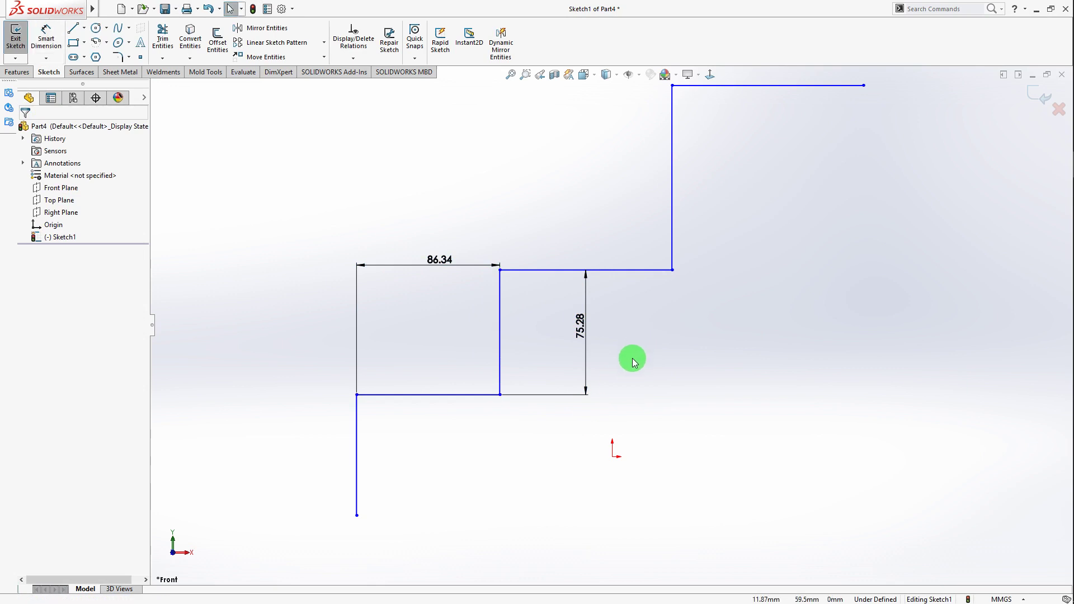
{"action": "left_click", "coordinate": [46, 58]}
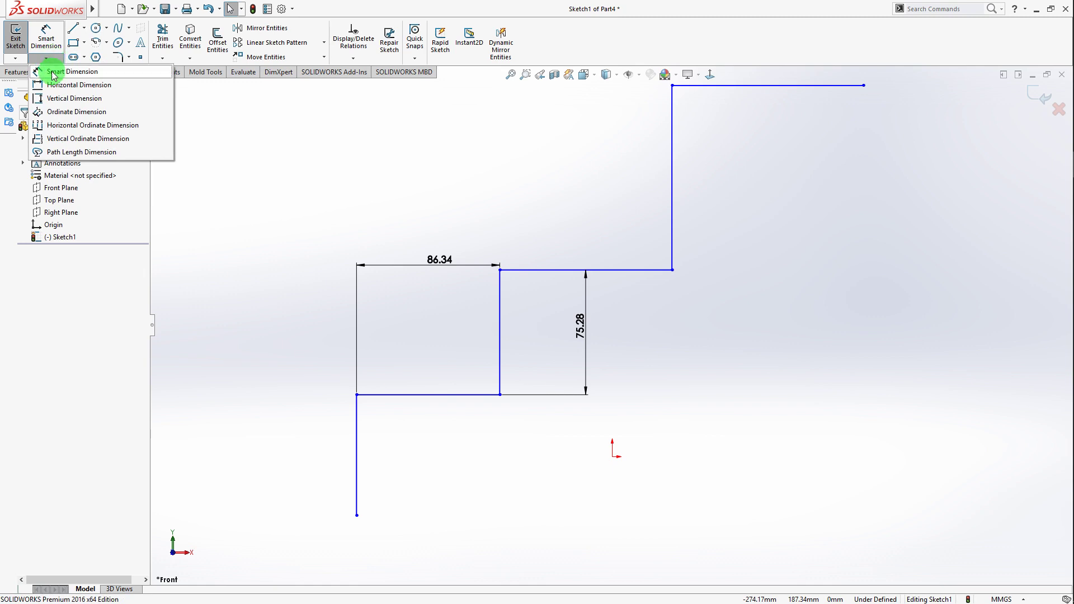
{"action": "left_click", "coordinate": [116, 86]}
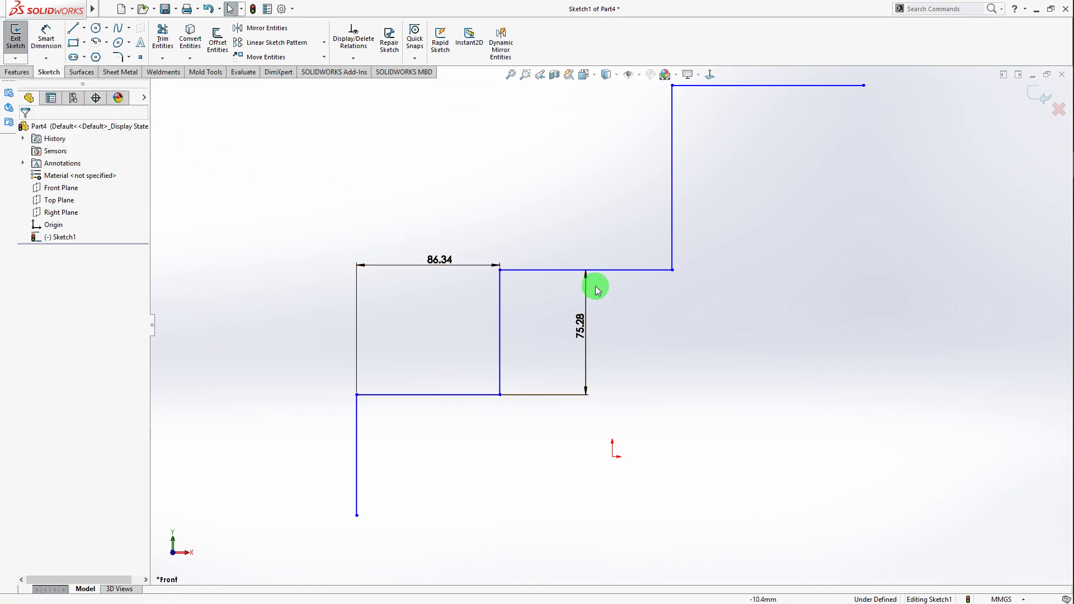
{"action": "key", "text": "Escape"}
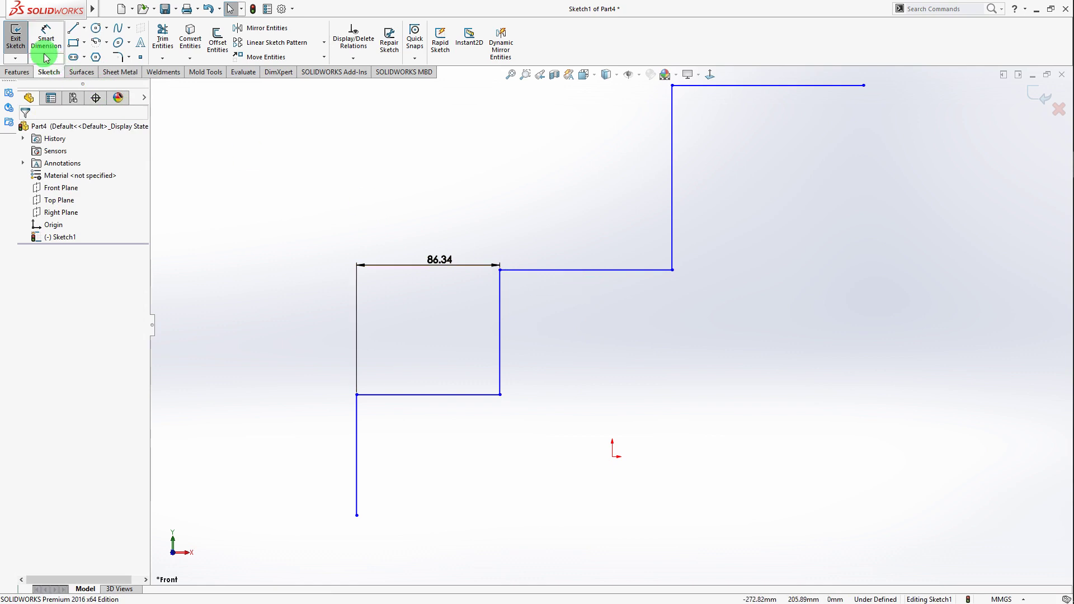
Re-create the 75.28 step-height dimension beside the step with Smart Dimension.
{"action": "left_click", "coordinate": [40, 59]}
{"action": "left_click", "coordinate": [57, 94]}
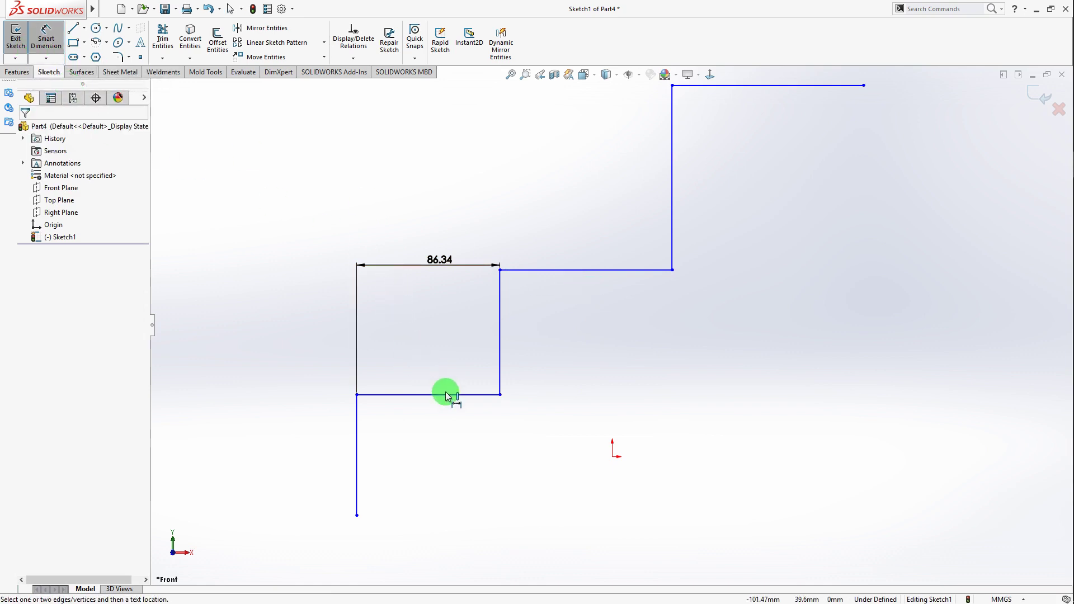
{"action": "left_click", "coordinate": [446, 394]}
{"action": "left_click", "coordinate": [562, 270]}
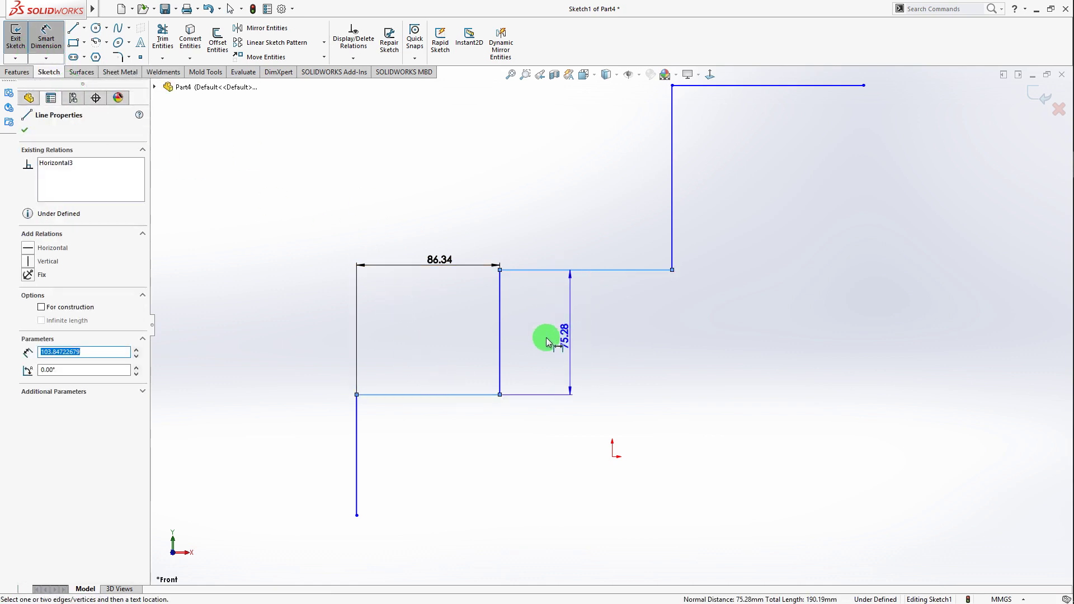
{"action": "left_click", "coordinate": [610, 321]}
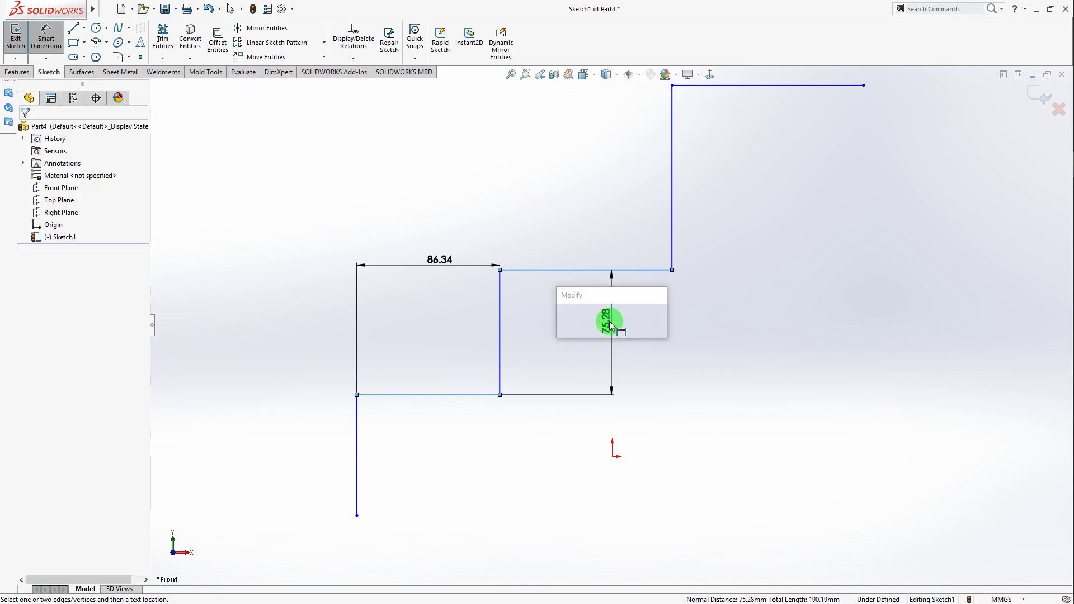
{"action": "left_click", "coordinate": [582, 314]}
{"action": "key", "text": "Escape"}
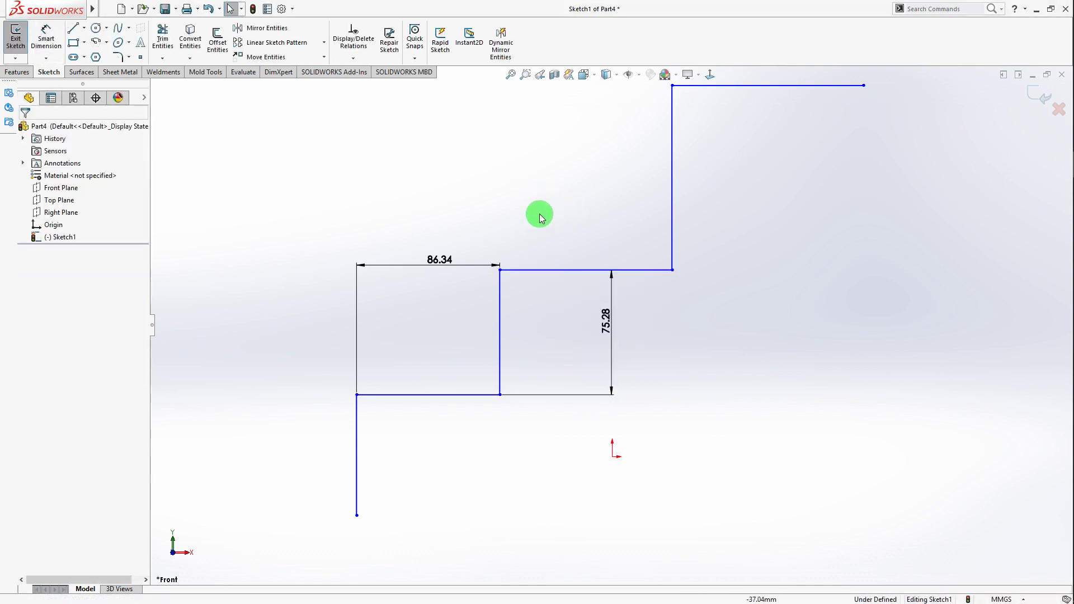
Delete the 86.34 and 75.28 dimensions from the staircase.
{"action": "left_click", "coordinate": [44, 59]}
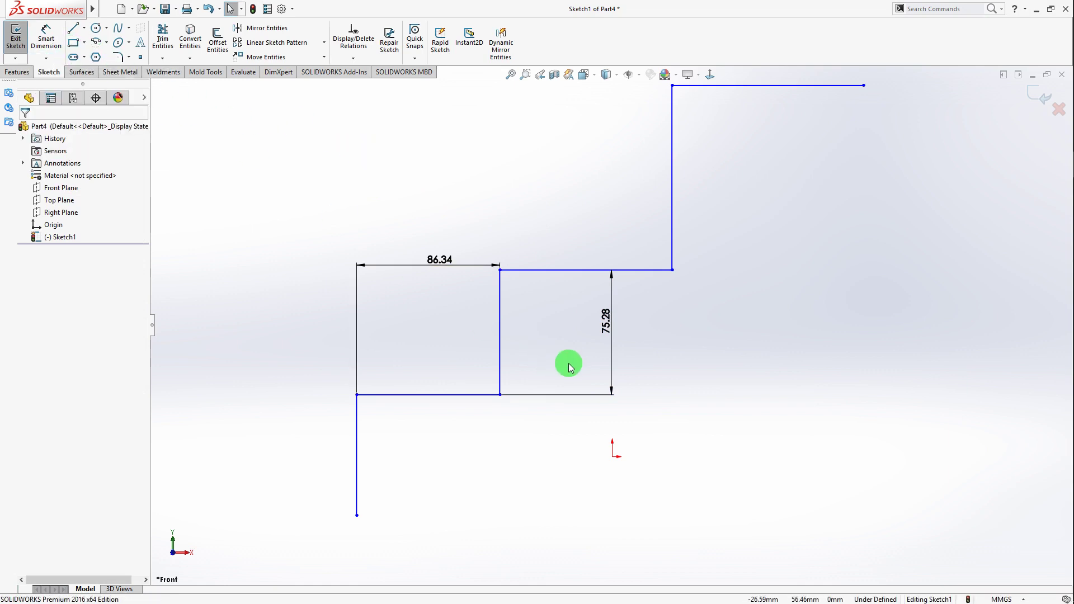
{"action": "left_click", "coordinate": [499, 301]}
{"action": "left_click", "coordinate": [466, 311]}
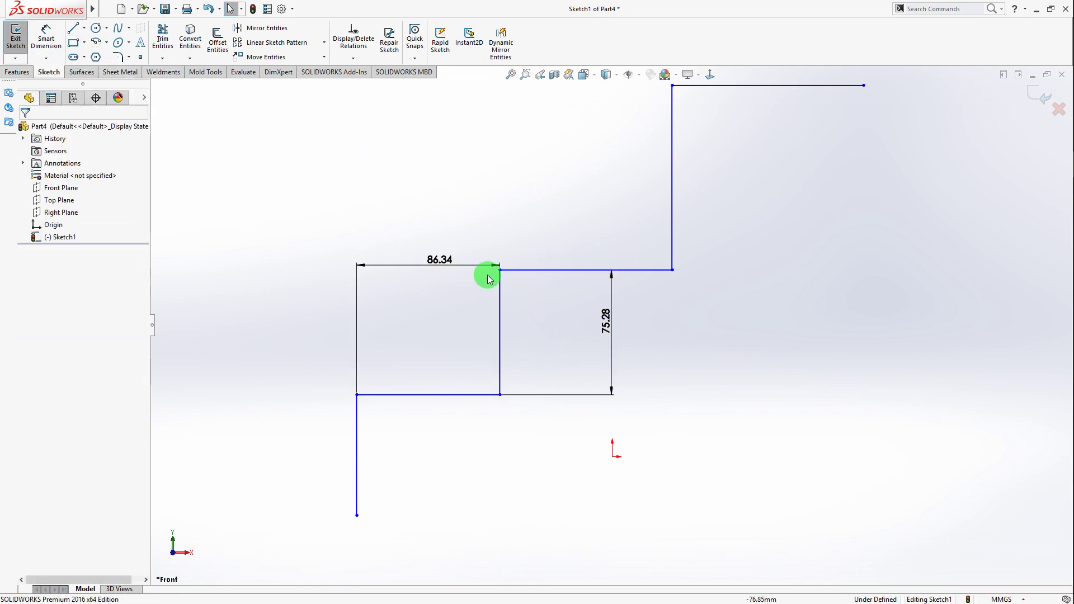
{"action": "left_click", "coordinate": [501, 270]}
{"action": "left_click", "coordinate": [477, 330]}
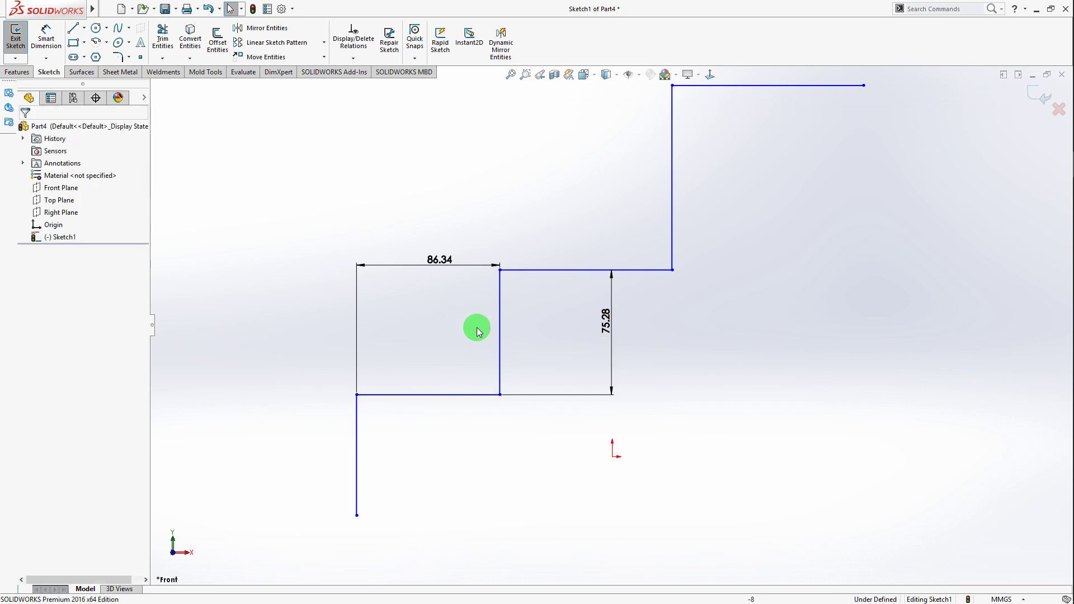
{"action": "left_click", "coordinate": [454, 259]}
{"action": "key", "text": "Delete"}
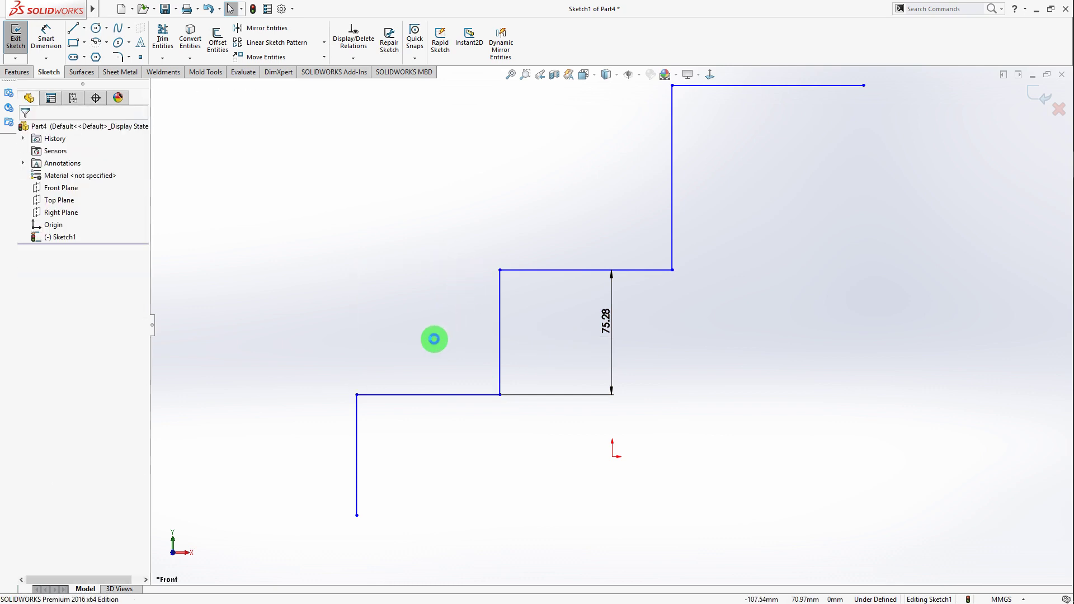
{"action": "left_click", "coordinate": [613, 291]}
{"action": "key", "text": "Delete"}
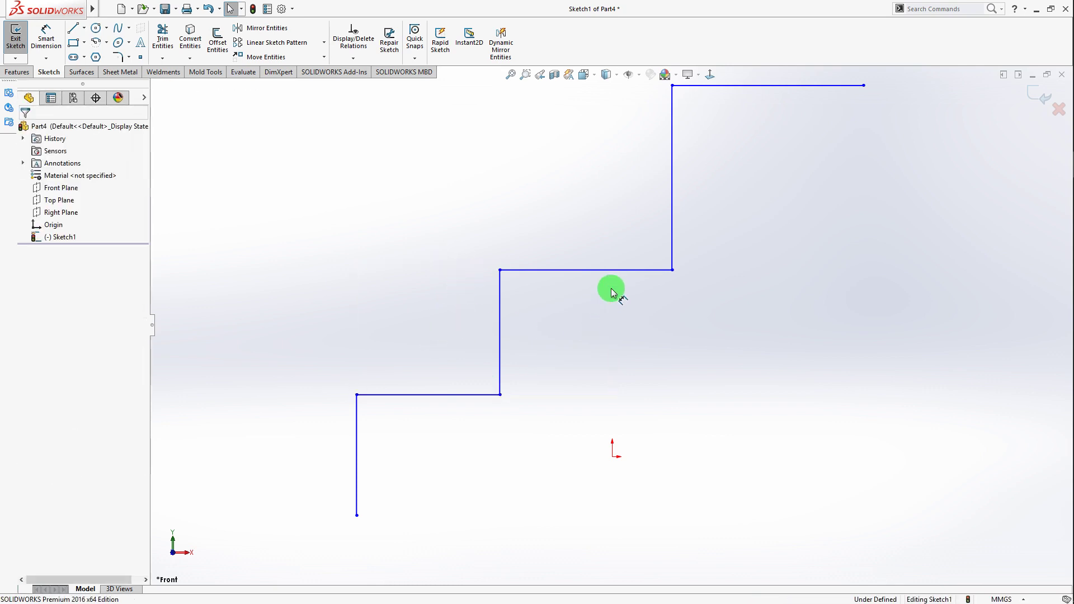
{"action": "left_click", "coordinate": [47, 59]}
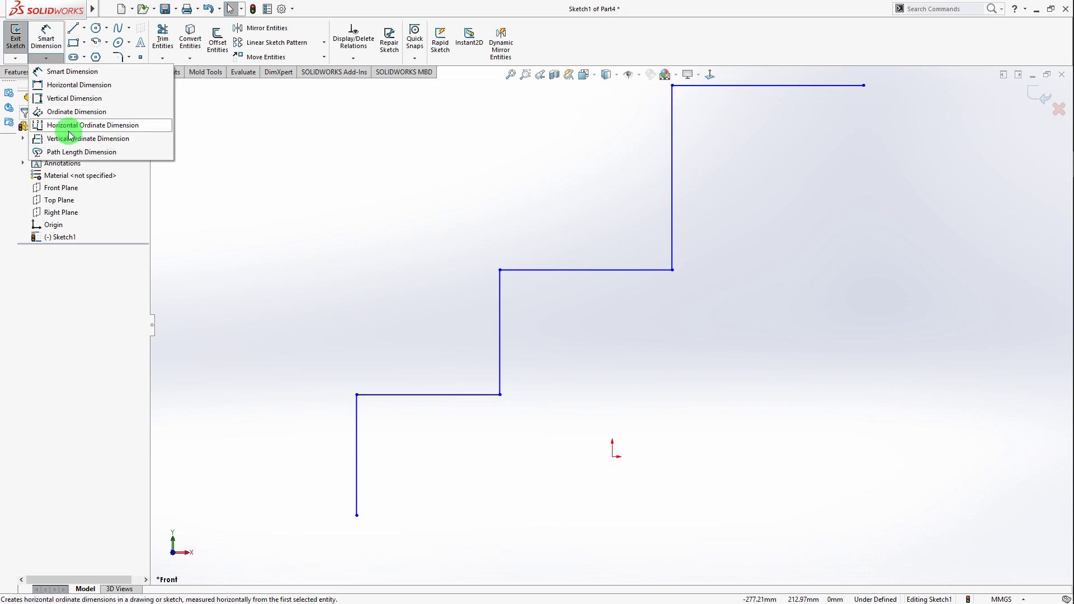
{"action": "left_click", "coordinate": [143, 129]}
{"action": "key", "text": "f"}
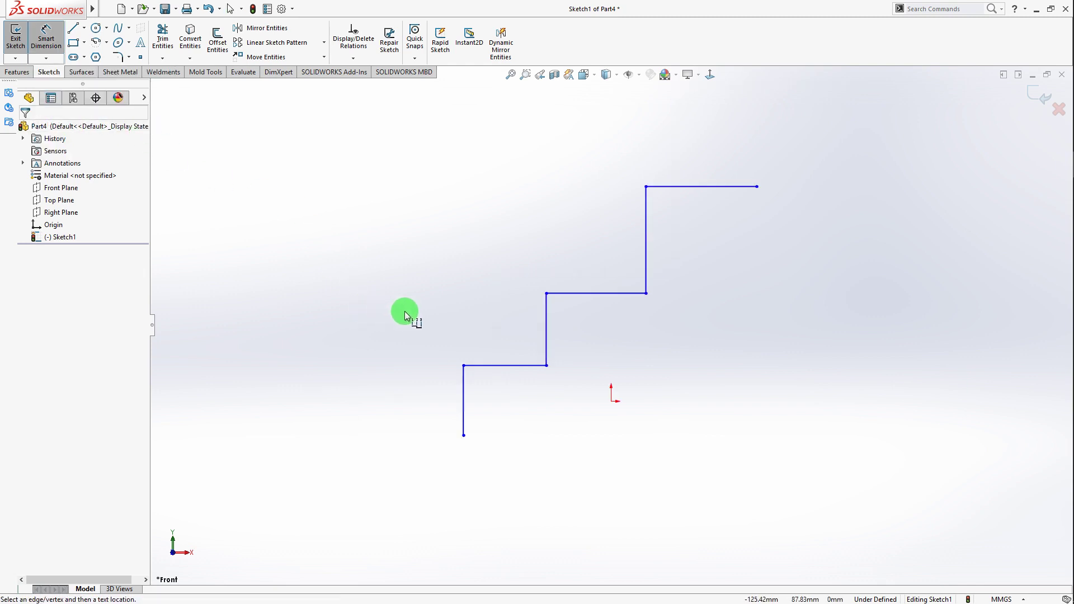
{"action": "scroll", "coordinate": [582, 375], "scroll_direction": "down", "scroll_amount": 2}
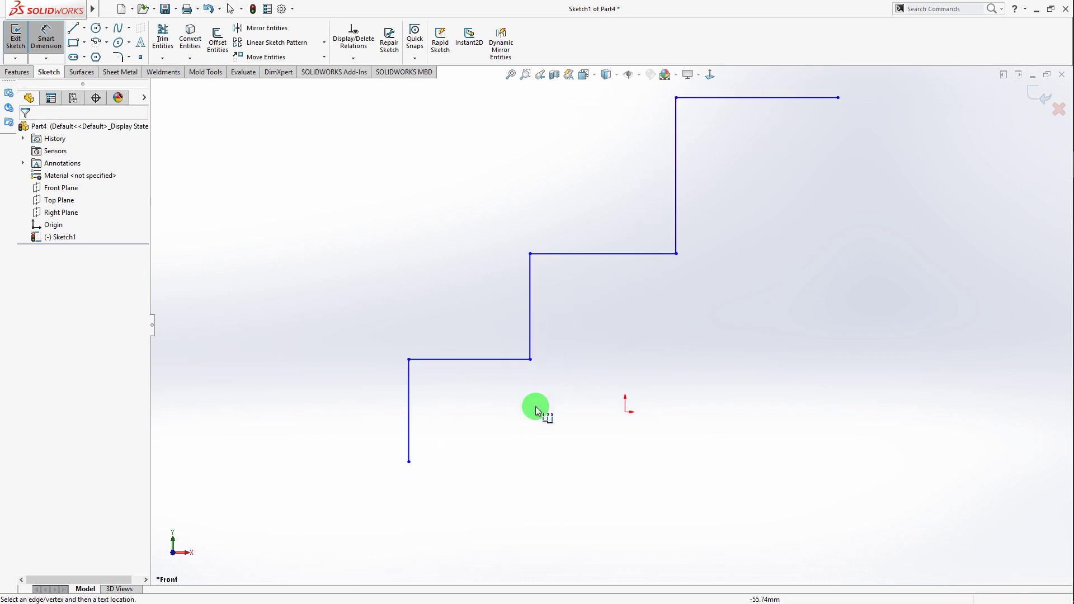
{"action": "left_click", "coordinate": [412, 431]}
{"action": "left_click", "coordinate": [430, 239]}
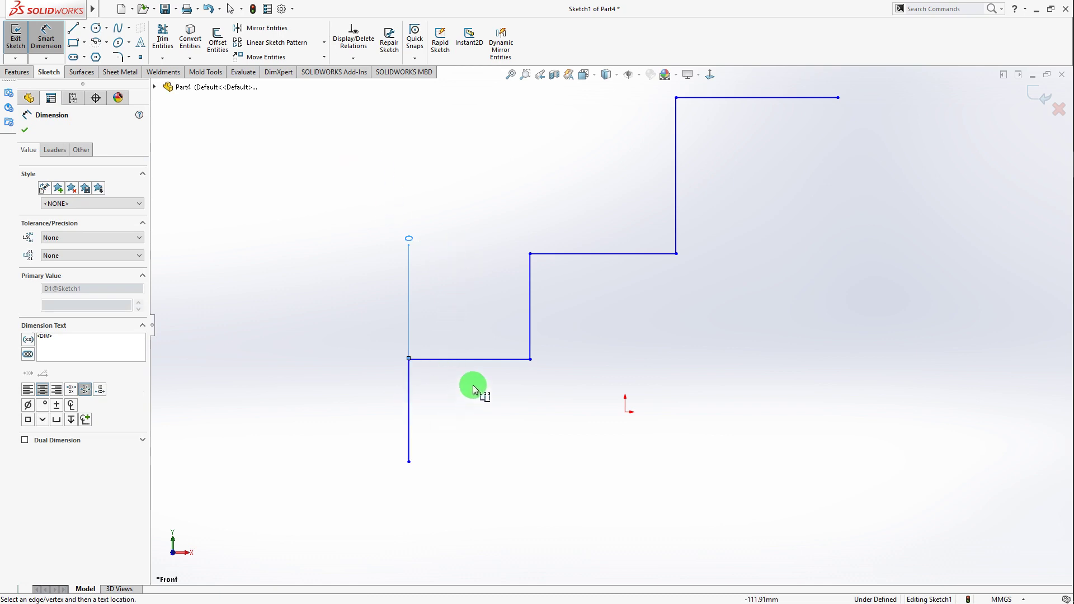
{"action": "left_click", "coordinate": [530, 311]}
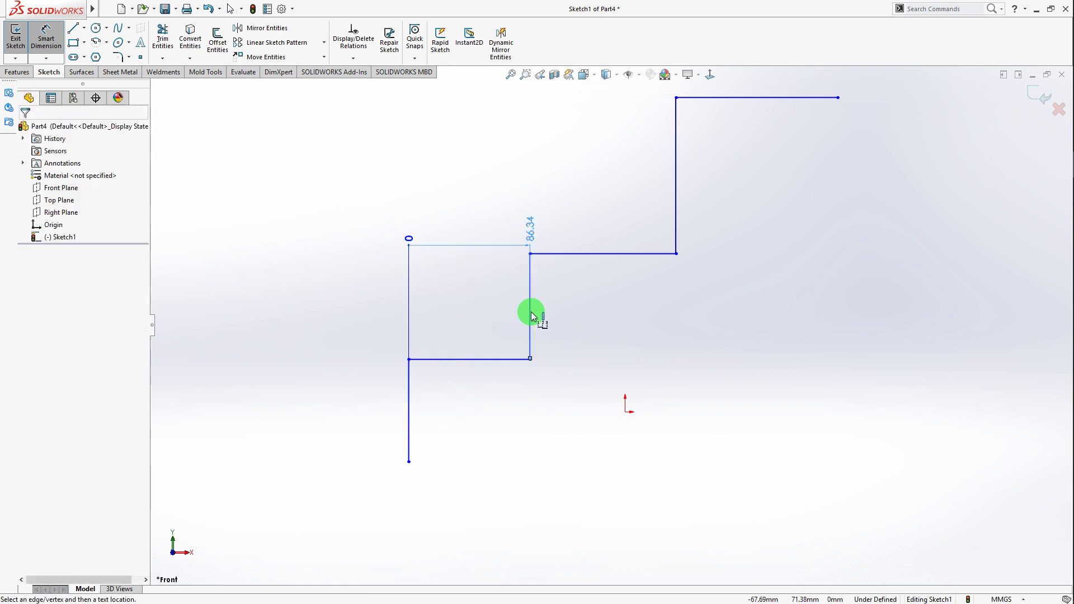
{"action": "left_click", "coordinate": [675, 241]}
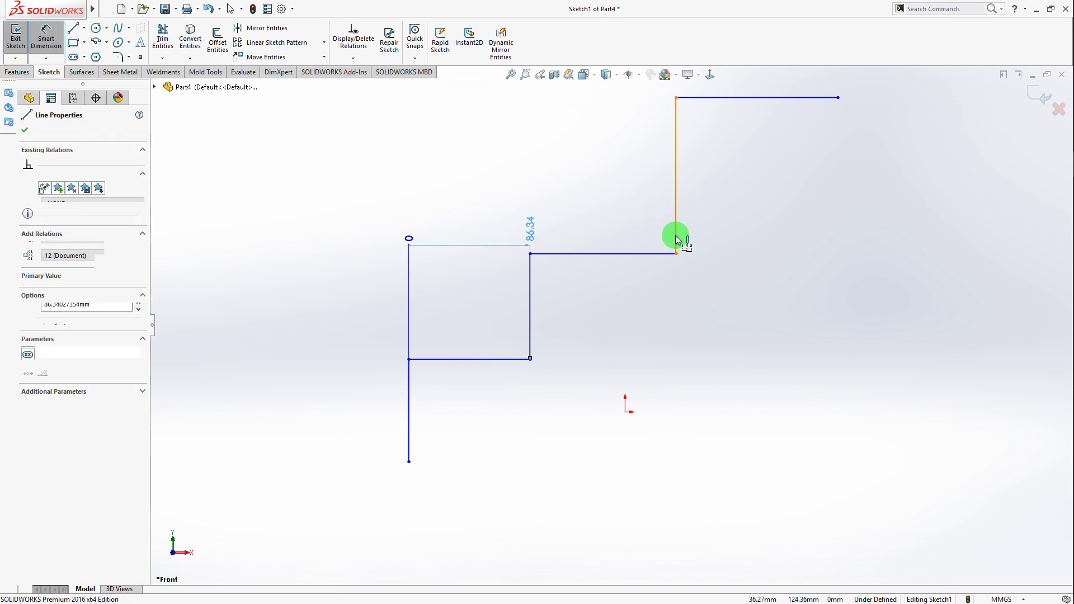
{"action": "scroll", "coordinate": [632, 224], "scroll_direction": "up", "scroll_amount": 1}
{"action": "scroll", "coordinate": [665, 239], "scroll_direction": "down", "scroll_amount": 1}
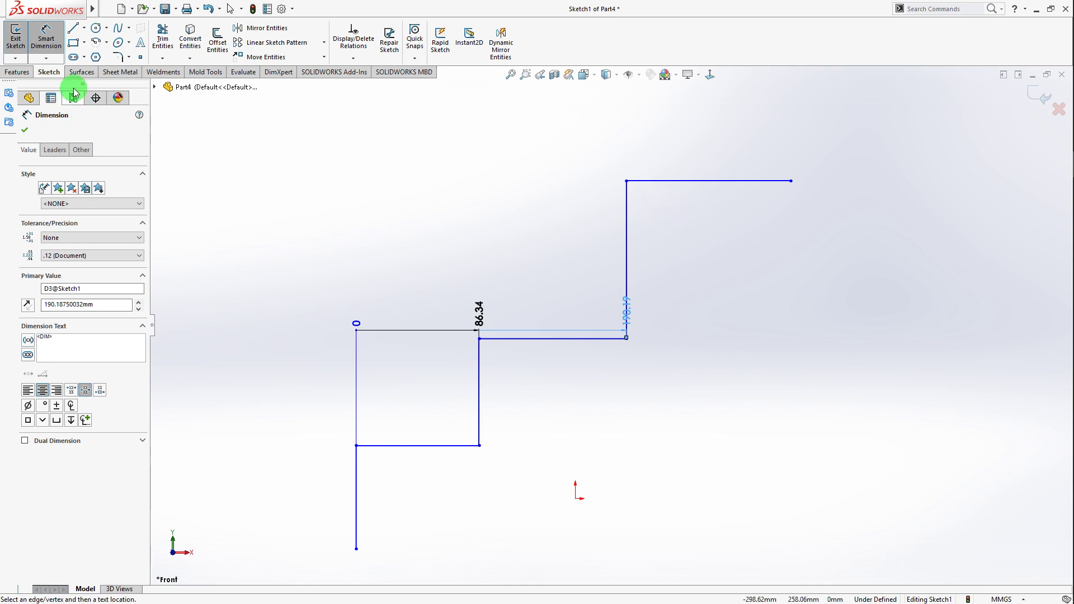
{"action": "left_click", "coordinate": [46, 59]}
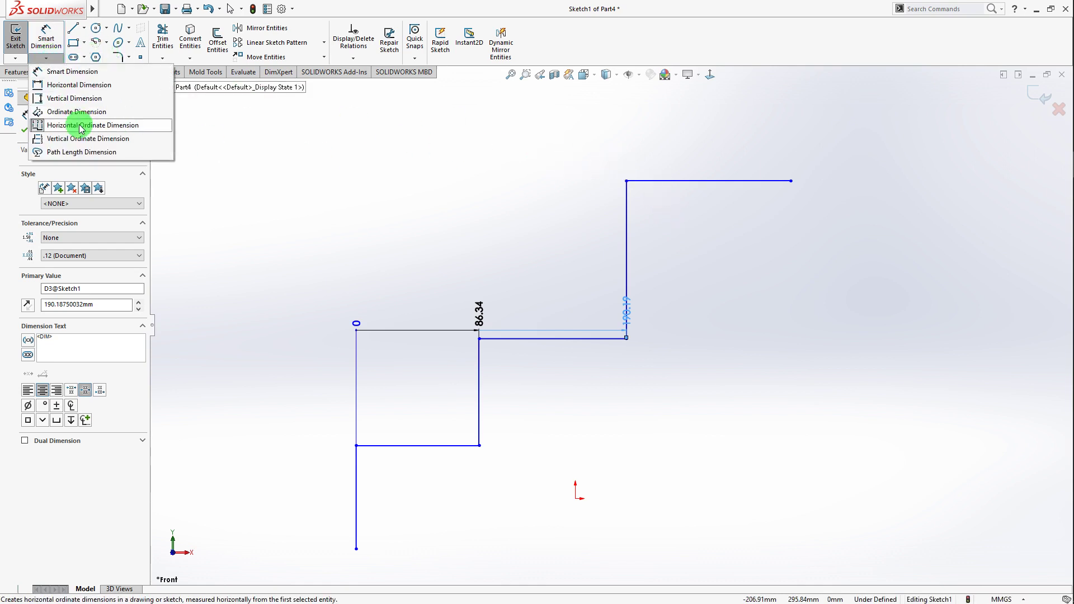
{"action": "left_click", "coordinate": [103, 127]}
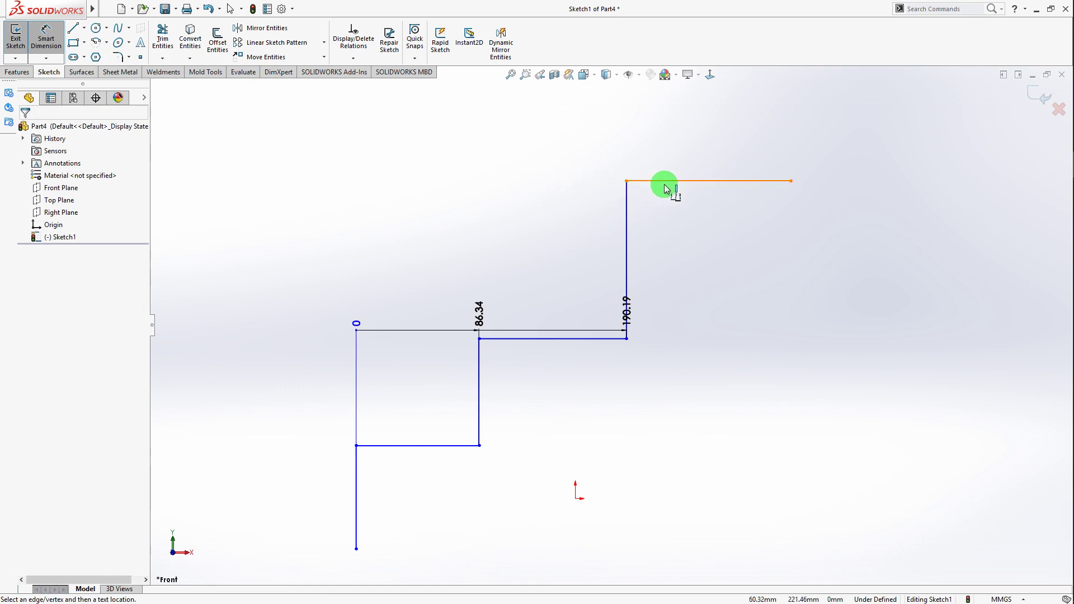
{"action": "left_click", "coordinate": [791, 182]}
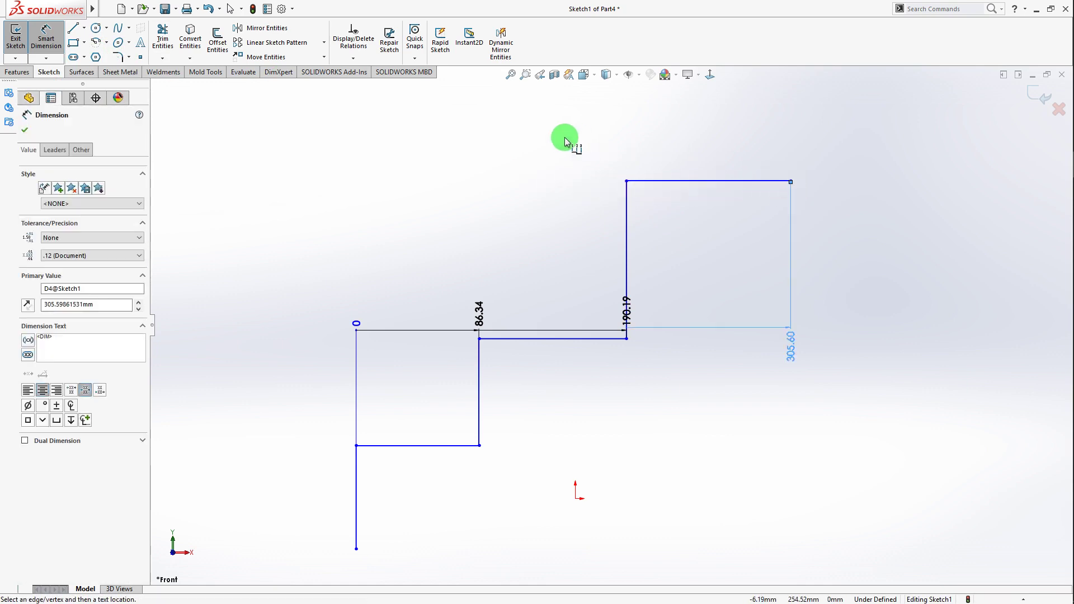
{"action": "key", "text": "Escape"}
{"action": "key", "text": "Escape"}
{"action": "key", "text": "ctrl+z"}
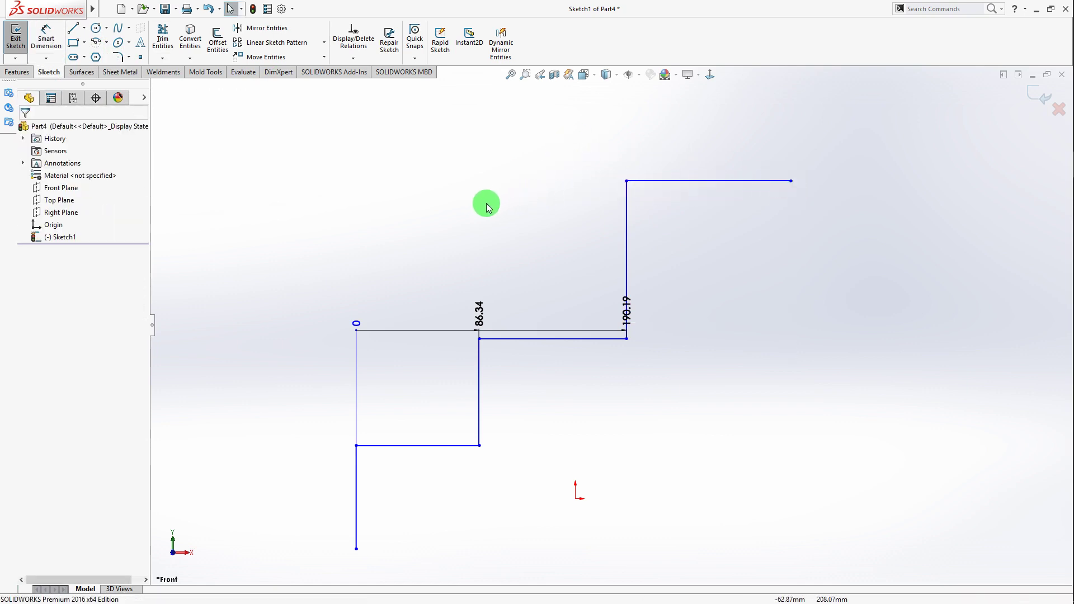
{"action": "key", "text": "ctrl+z"}
{"action": "key", "text": "ctrl+z"}
{"action": "key", "text": "ctrl+z"}
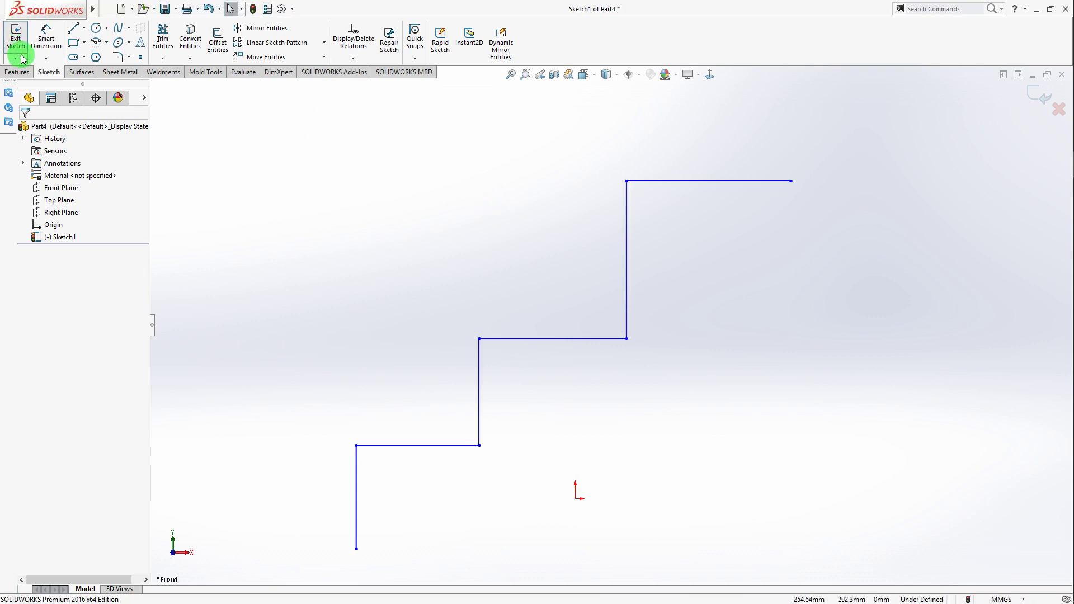
{"action": "left_click", "coordinate": [46, 58]}
{"action": "left_click", "coordinate": [84, 125]}
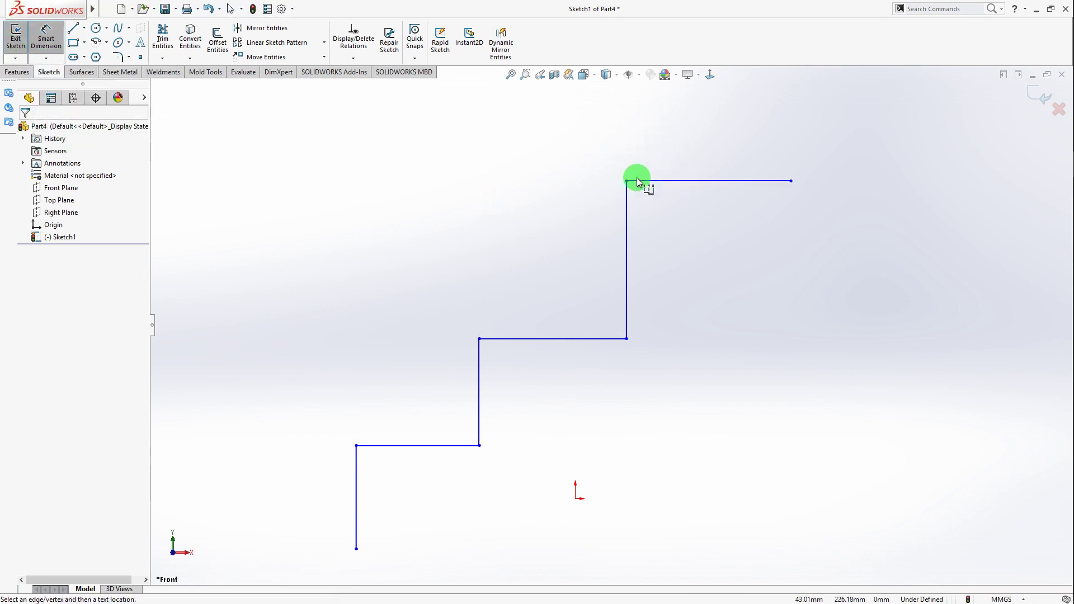
{"action": "left_click", "coordinate": [684, 183]}
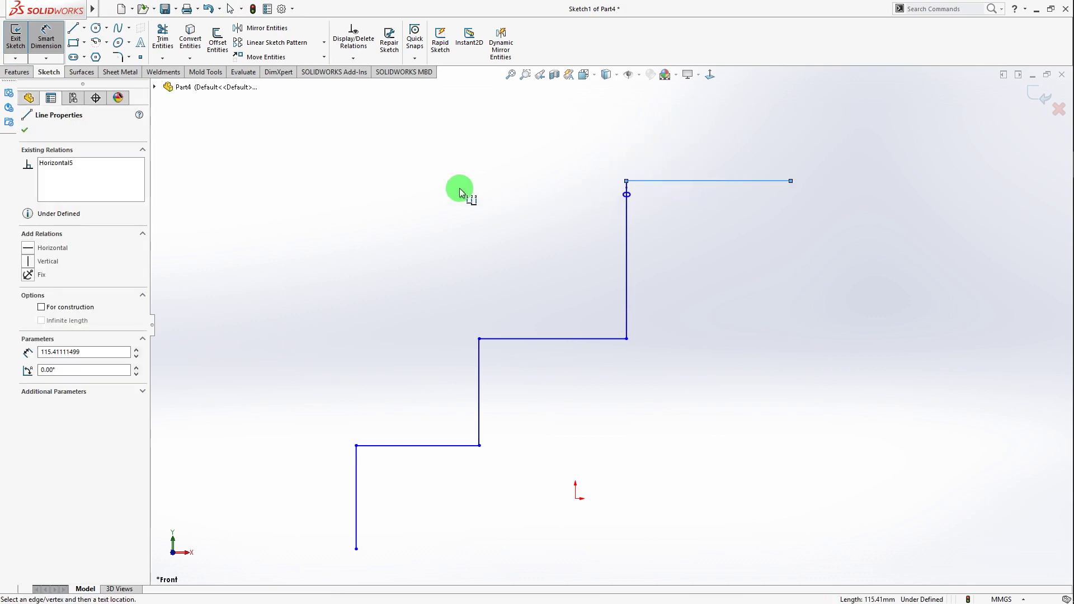
{"action": "left_click", "coordinate": [633, 120]}
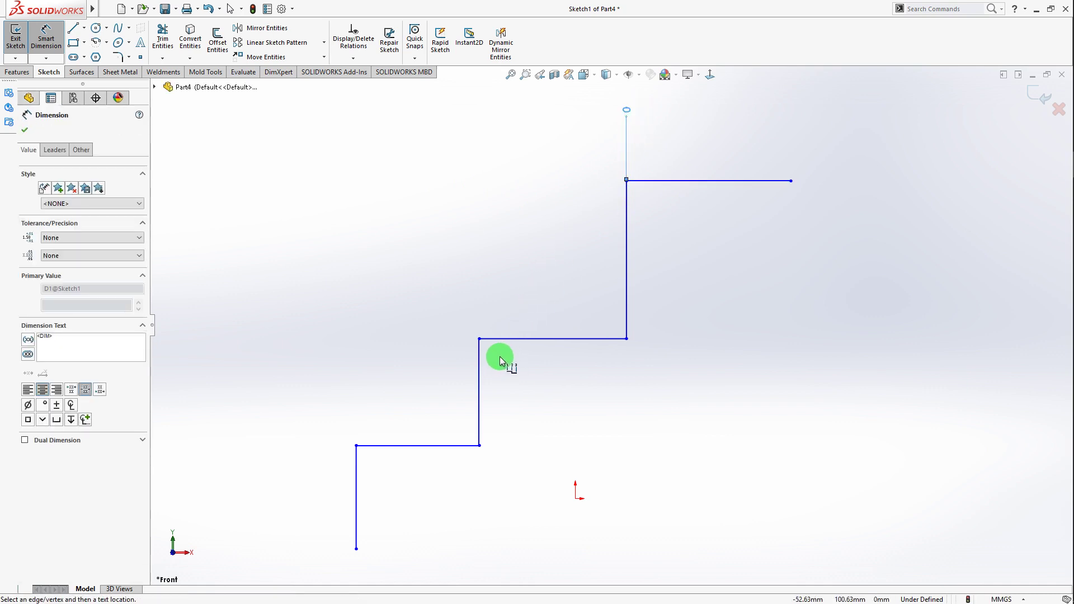
{"action": "left_click", "coordinate": [480, 362]}
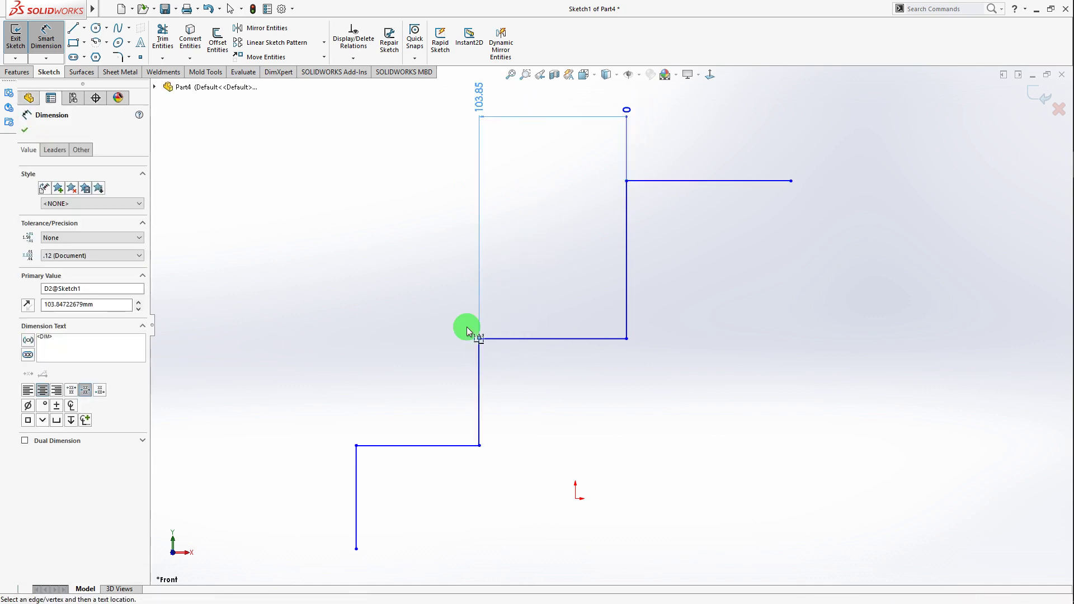
{"action": "left_click", "coordinate": [355, 471]}
{"action": "left_click", "coordinate": [443, 244]}
{"action": "key", "text": "Escape"}
{"action": "scroll", "coordinate": [620, 291], "scroll_direction": "up", "scroll_amount": 2}
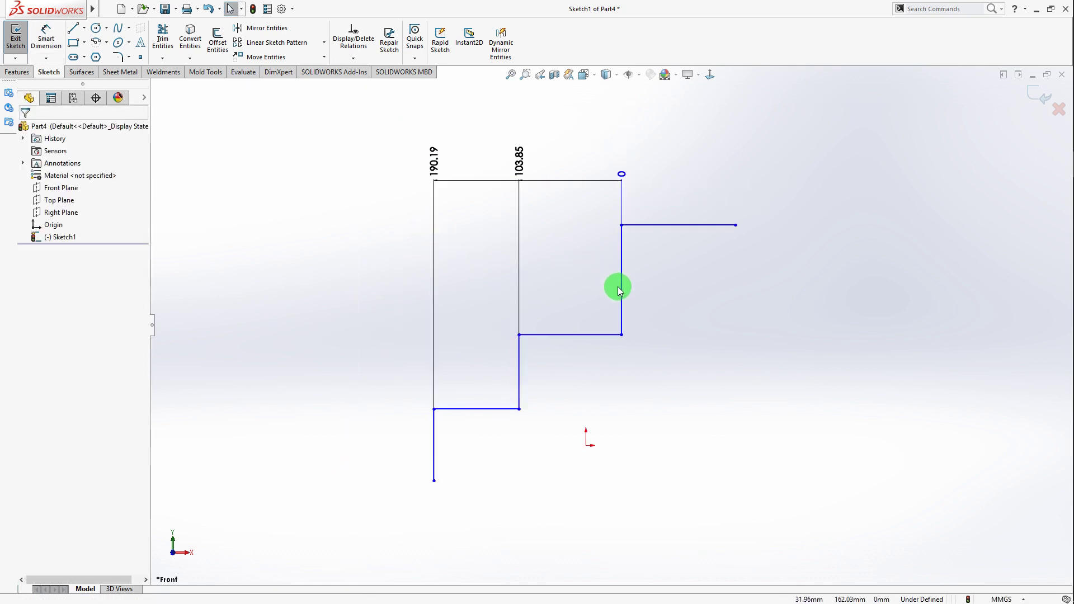
{"action": "key", "text": "ctrl+z"}
{"action": "key", "text": "ctrl+z"}
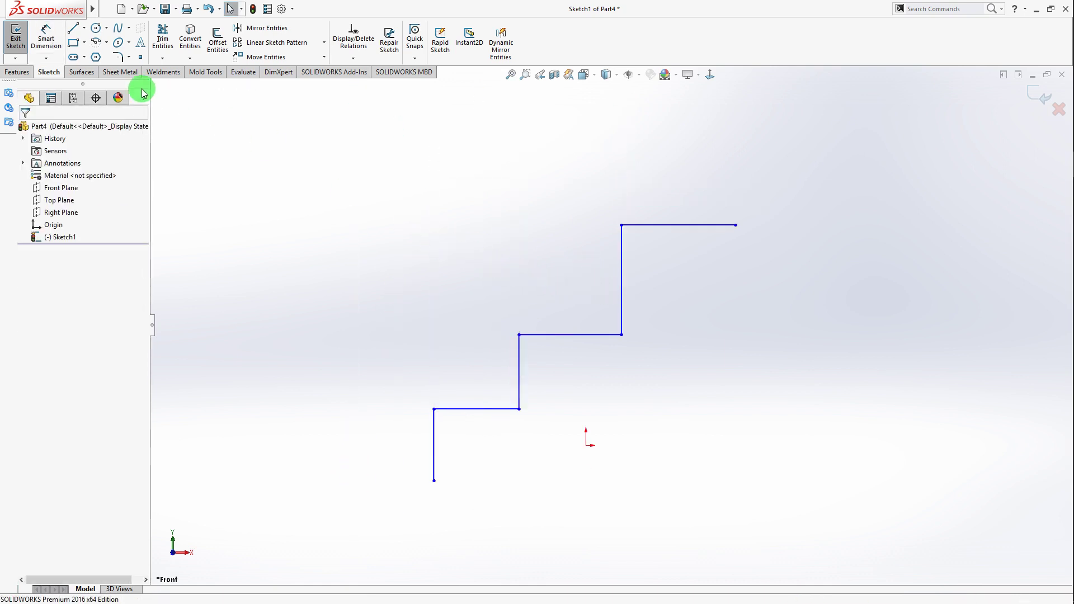
{"action": "left_click", "coordinate": [37, 59]}
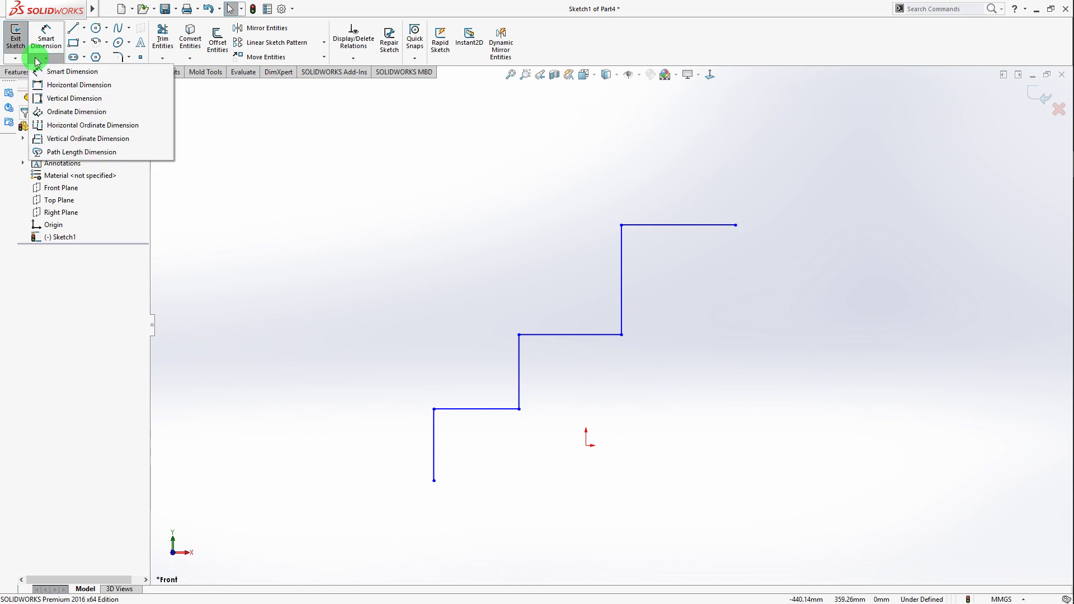
{"action": "left_click", "coordinate": [91, 140]}
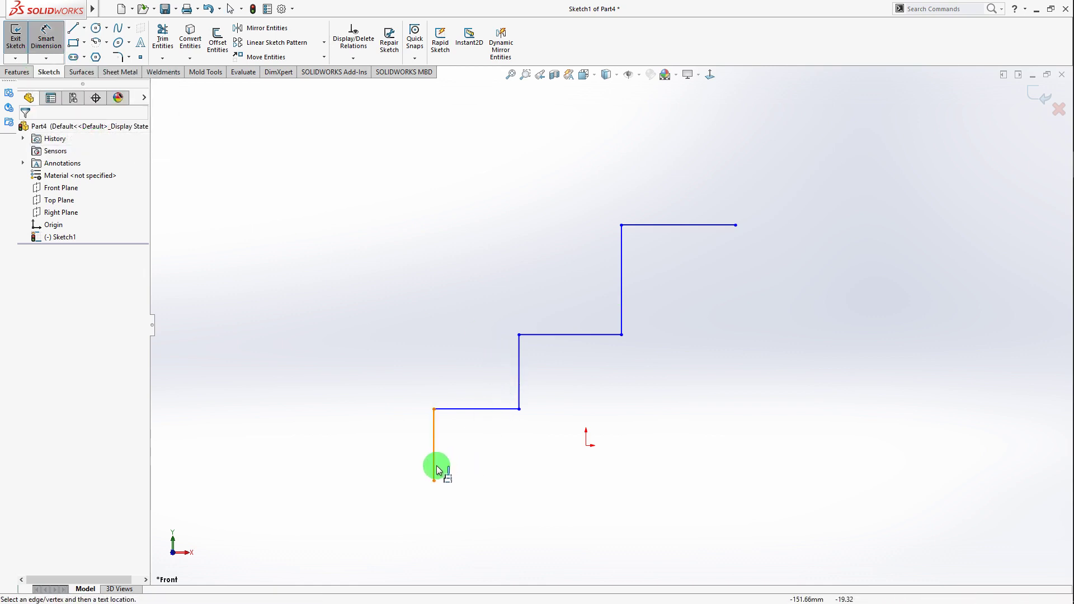
{"action": "left_click", "coordinate": [633, 227]}
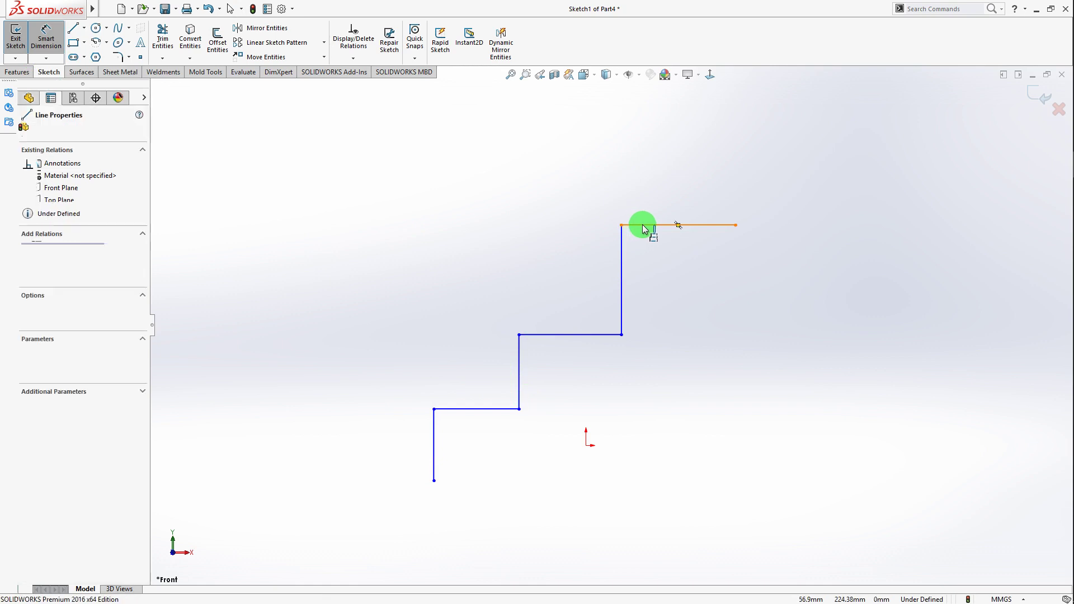
{"action": "left_click", "coordinate": [572, 234]}
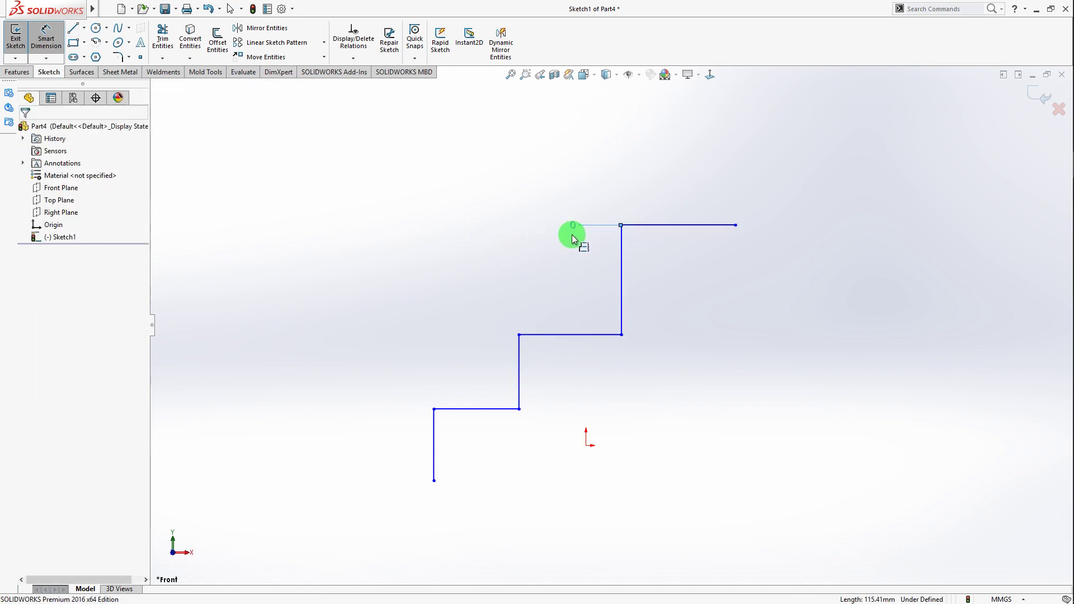
{"action": "left_click", "coordinate": [566, 335]}
{"action": "left_click", "coordinate": [496, 412]}
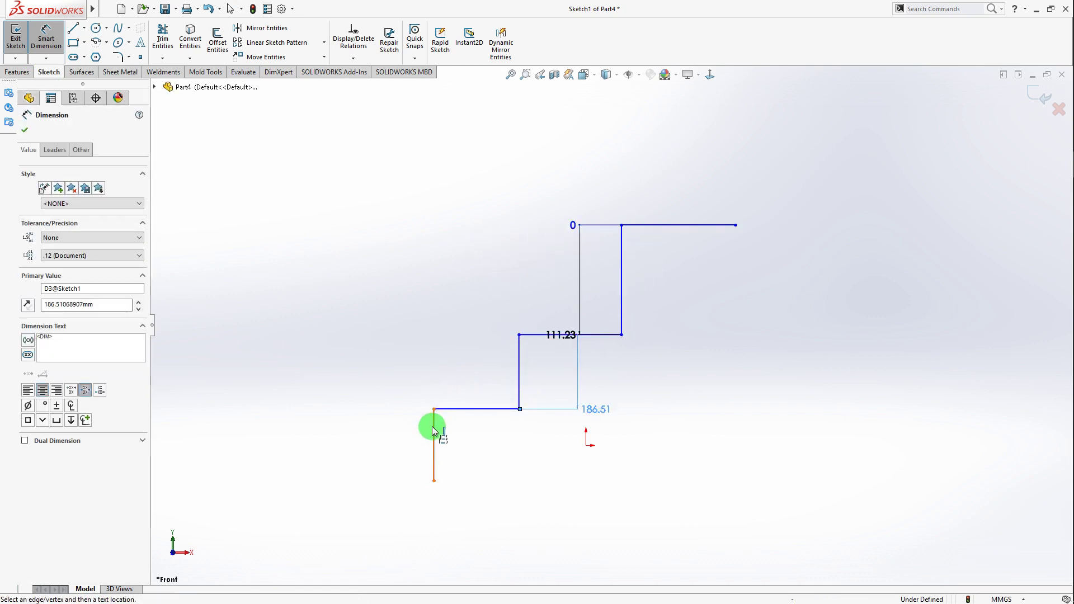
{"action": "left_click", "coordinate": [435, 481]}
{"action": "key", "text": "Escape"}
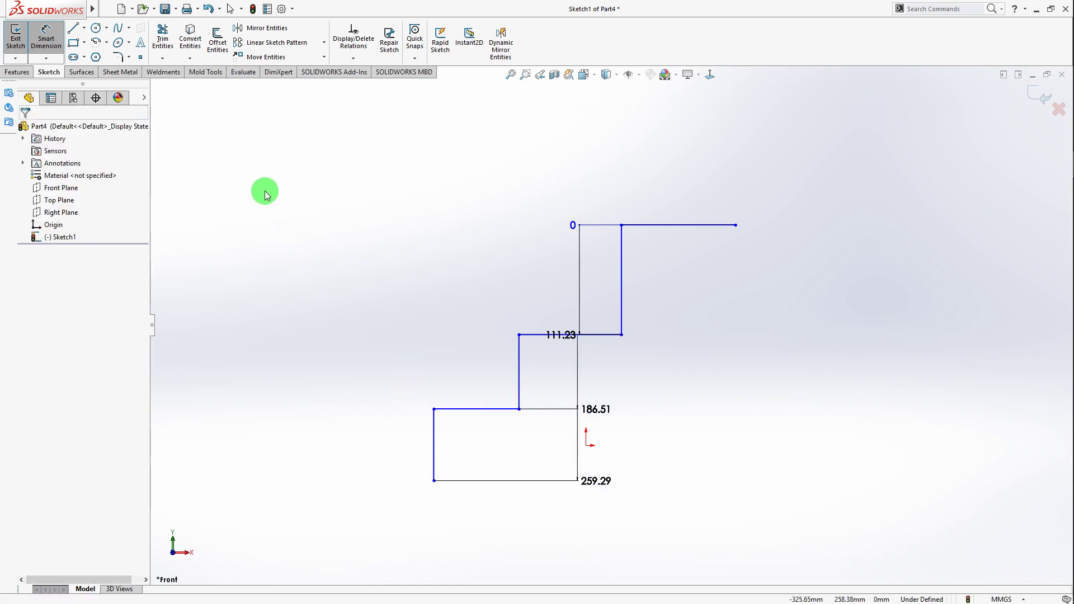
{"action": "key", "text": "Escape"}
{"action": "key", "text": "ctrl+z"}
{"action": "key", "text": "ctrl+z"}
{"action": "key", "text": "ctrl+z"}
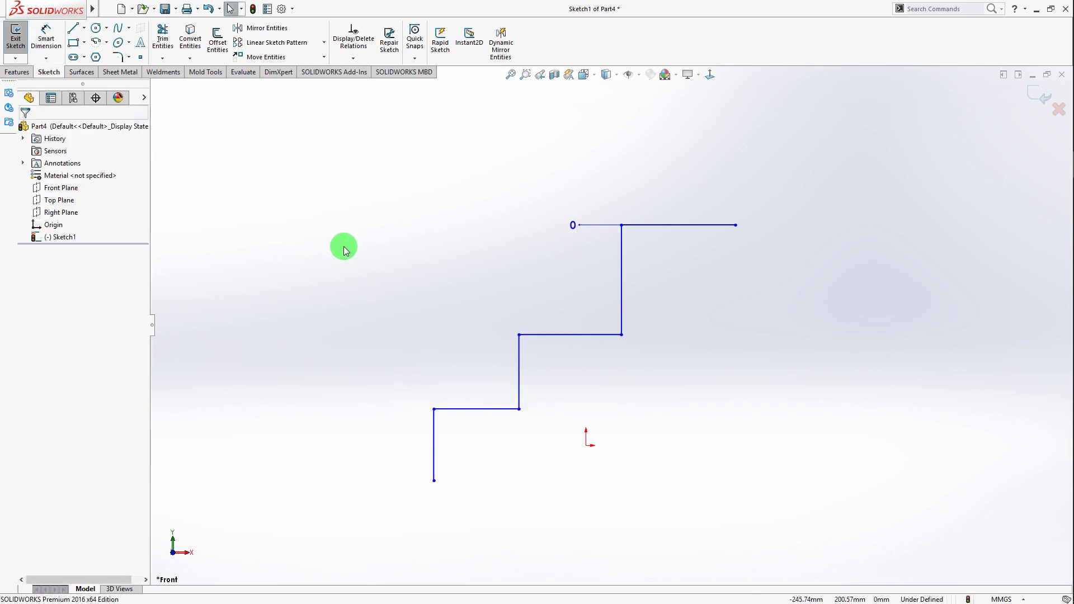
Add horizontal ordinate dimensions 0, 86.34 and 190.19 to the left, middle and right risers.
{"action": "left_click", "coordinate": [46, 58]}
{"action": "left_click", "coordinate": [66, 113]}
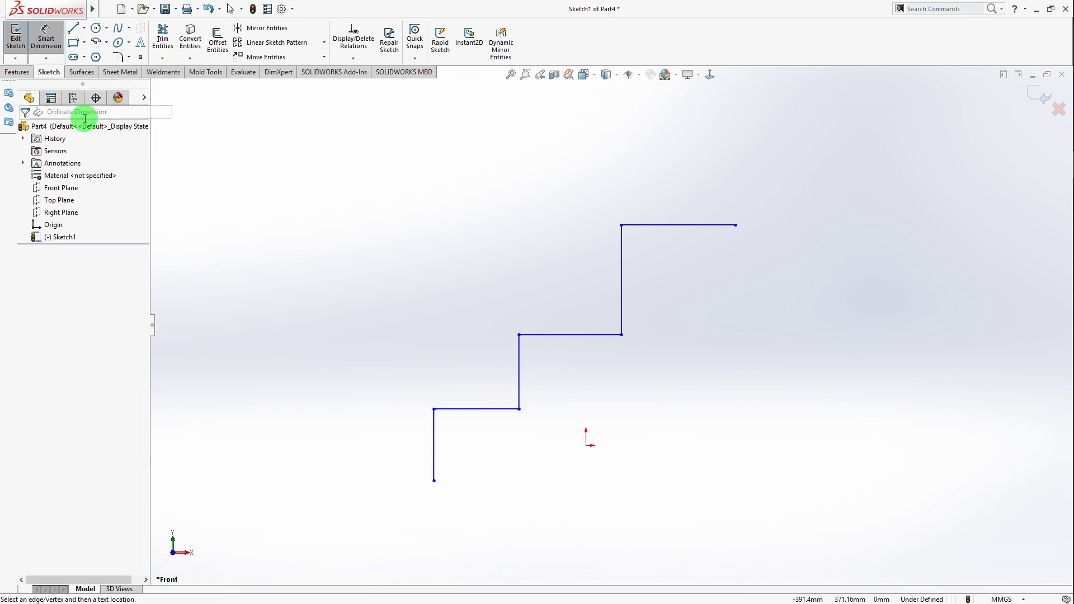
{"action": "left_click", "coordinate": [434, 423]}
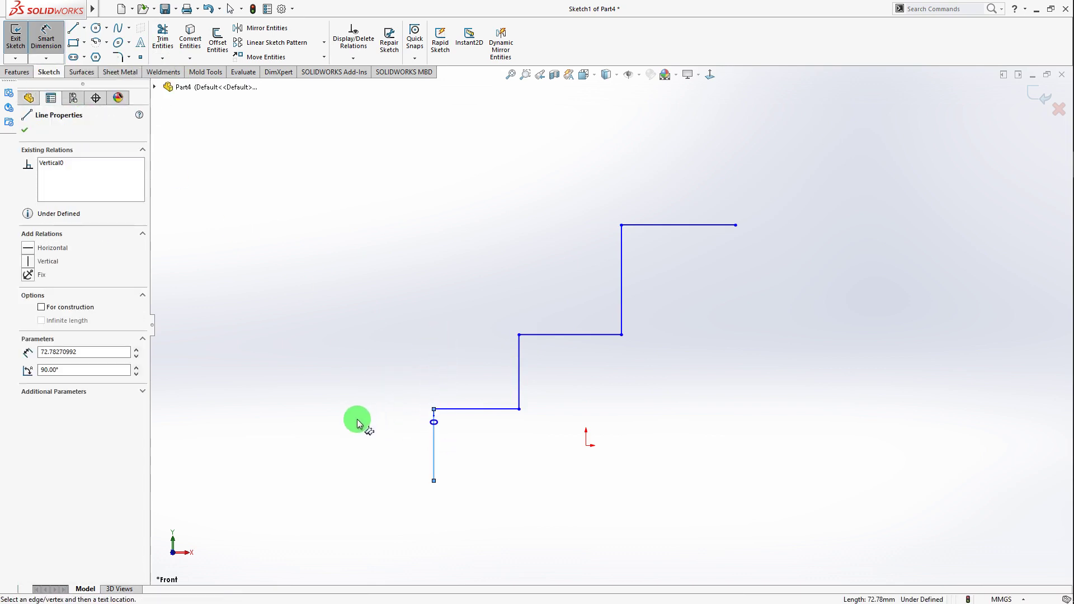
{"action": "left_click", "coordinate": [434, 355]}
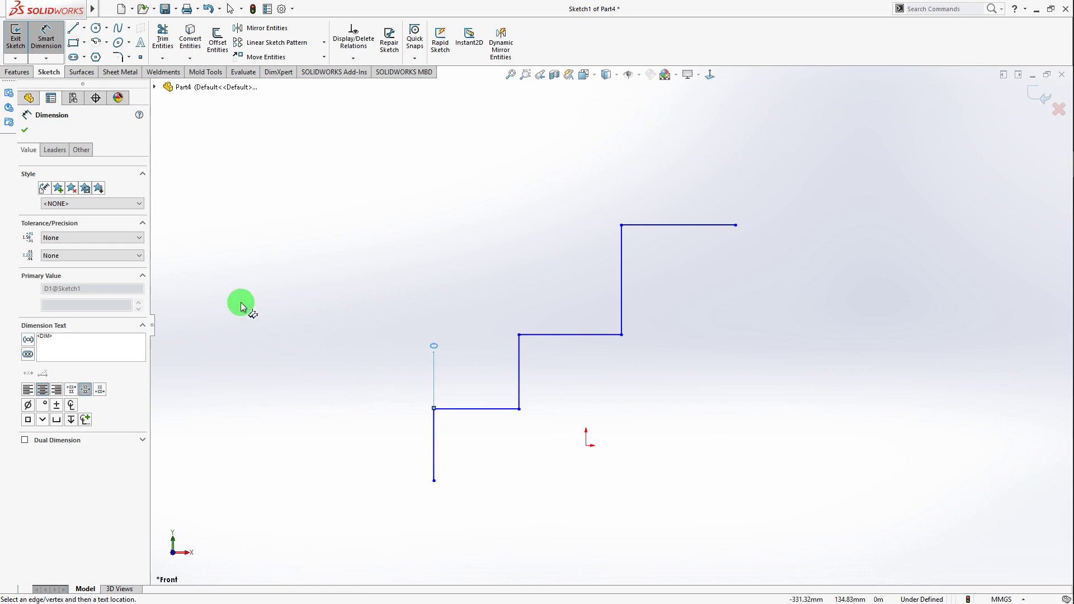
{"action": "left_click", "coordinate": [519, 361]}
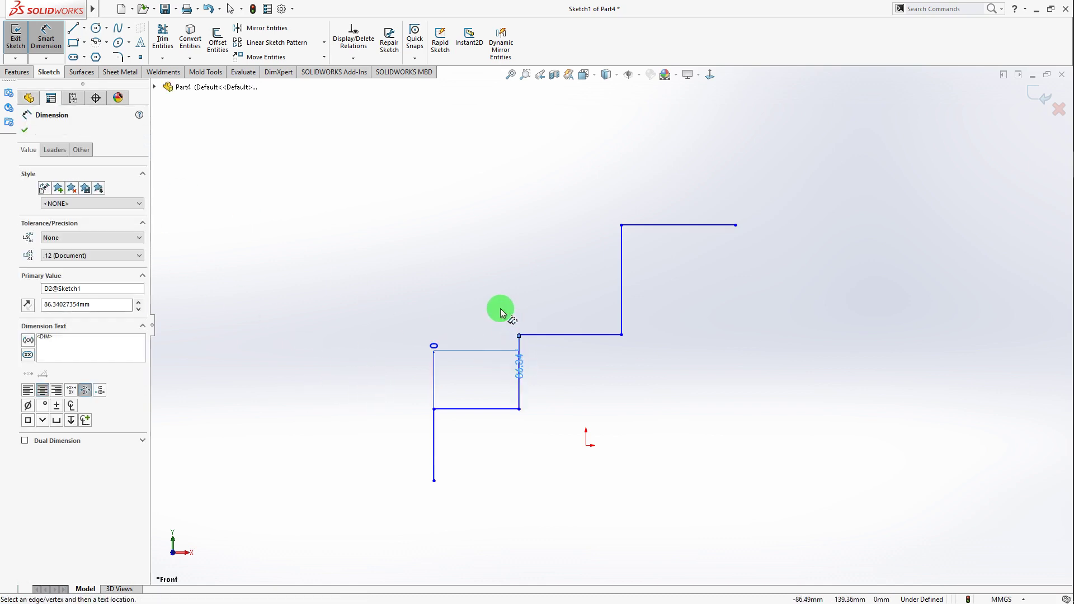
{"action": "left_click", "coordinate": [607, 322]}
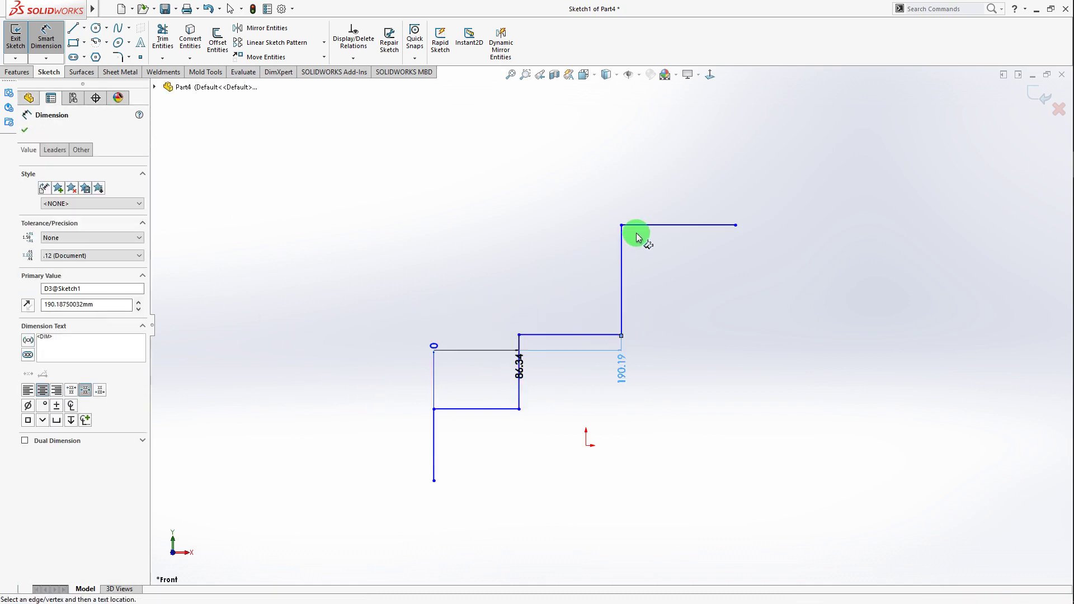
{"action": "key", "text": "Escape"}
Start vertical ordinates with a 0 base on the top line and 111.23 on the middle line.
{"action": "left_click", "coordinate": [46, 58]}
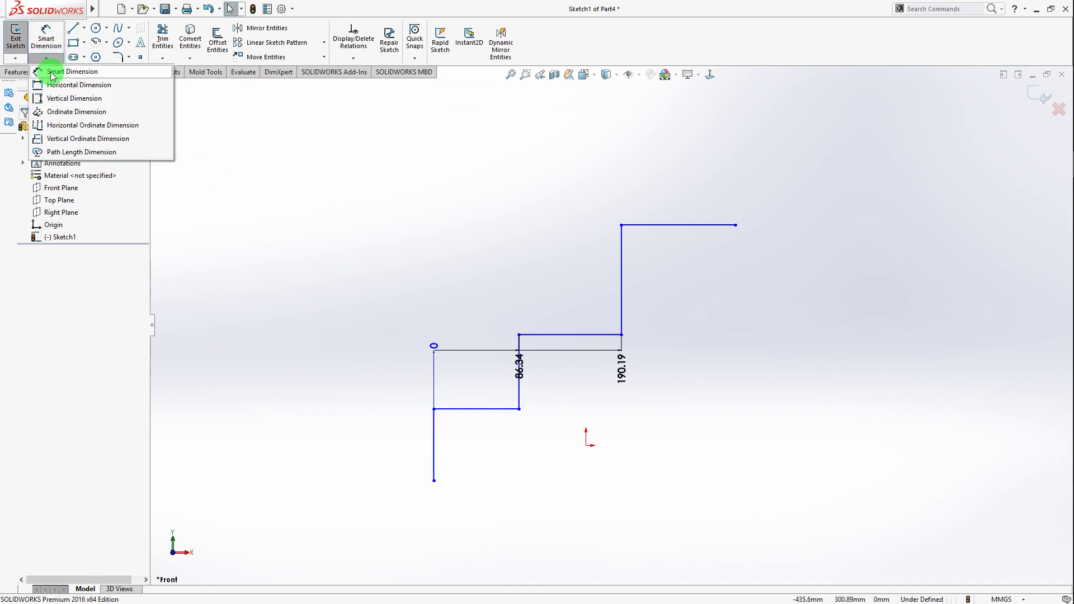
{"action": "left_click", "coordinate": [67, 110]}
{"action": "left_click", "coordinate": [678, 226]}
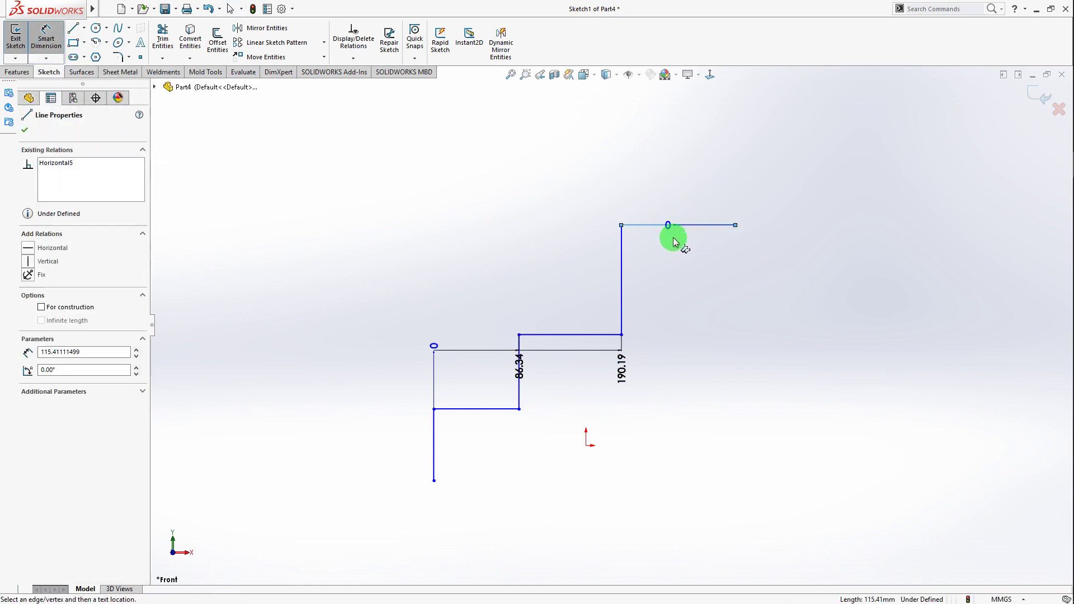
{"action": "left_click", "coordinate": [532, 224]}
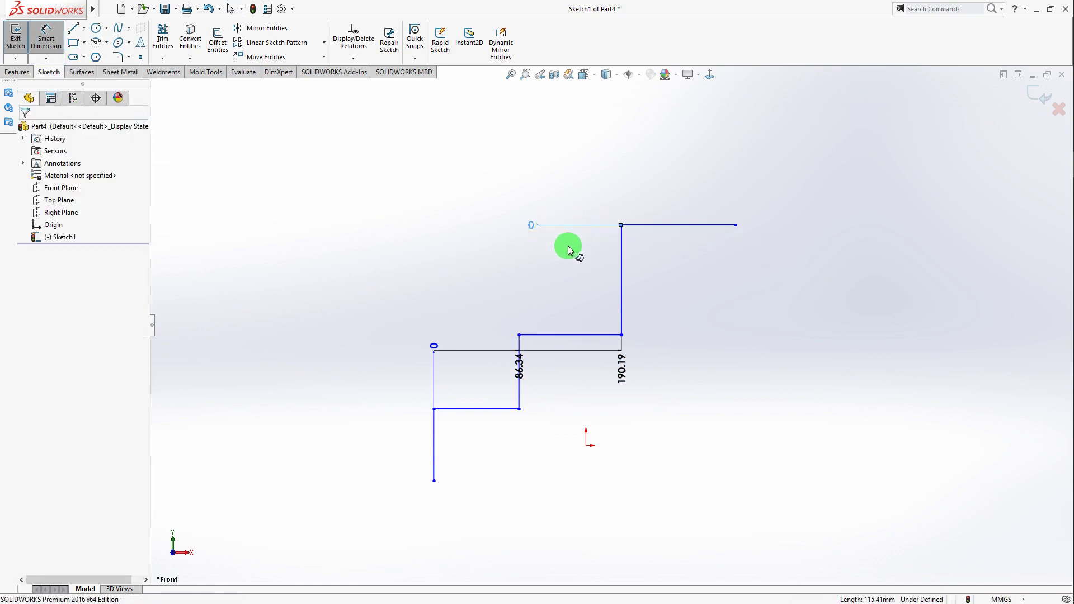
{"action": "left_click", "coordinate": [600, 334]}
Box-select and delete all staircase lines and their ordinate dimensions.
{"action": "key", "text": "Escape"}
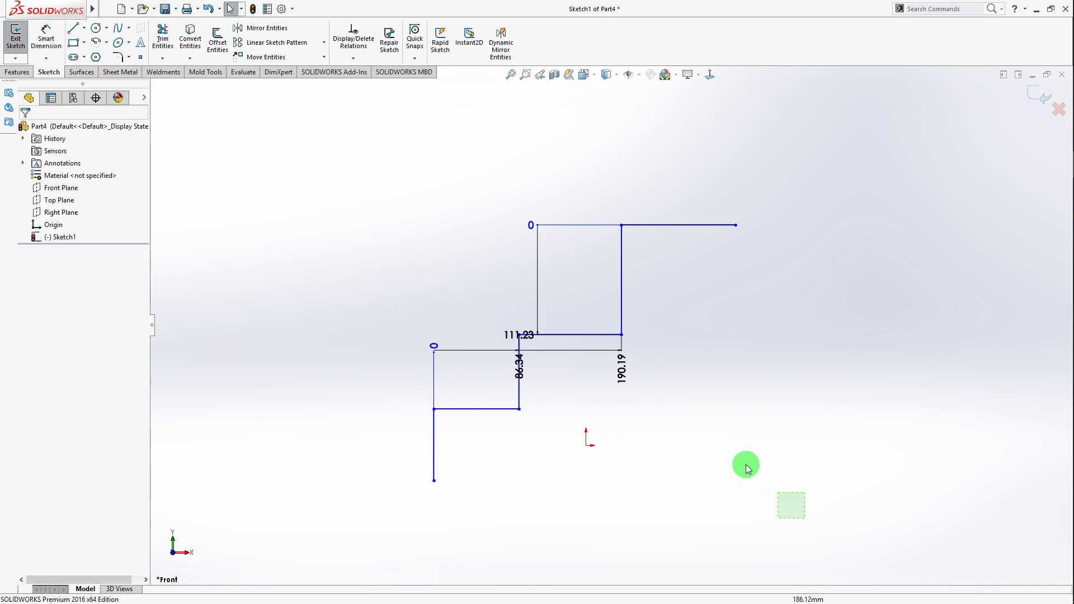
{"action": "left_click_drag", "start_coordinate": [747, 464], "coordinate": [273, 194]}
{"action": "key", "text": "Delete"}
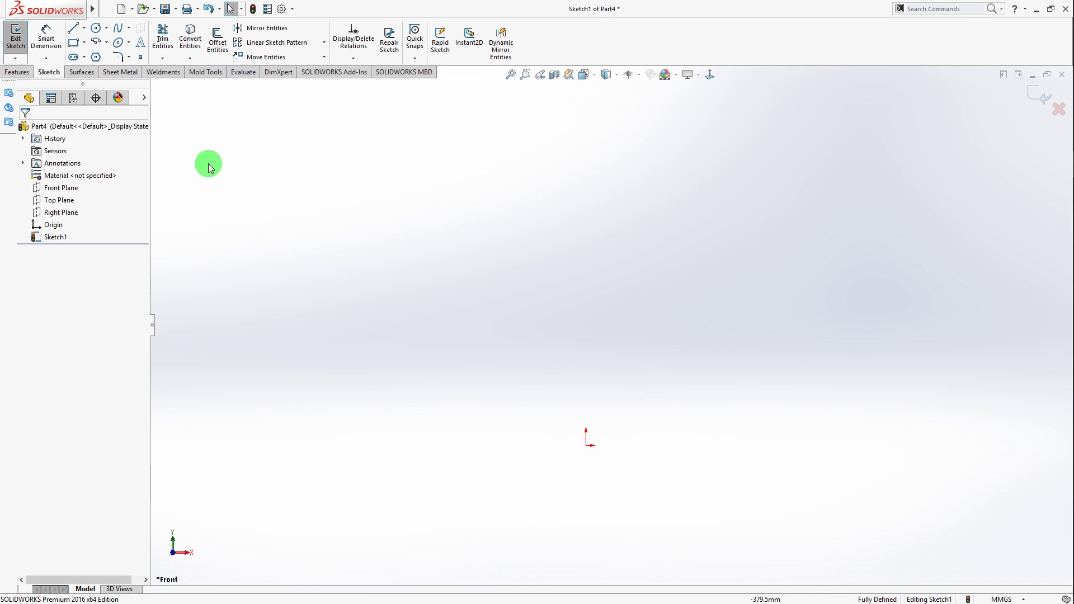
{"action": "left_click", "coordinate": [46, 59]}
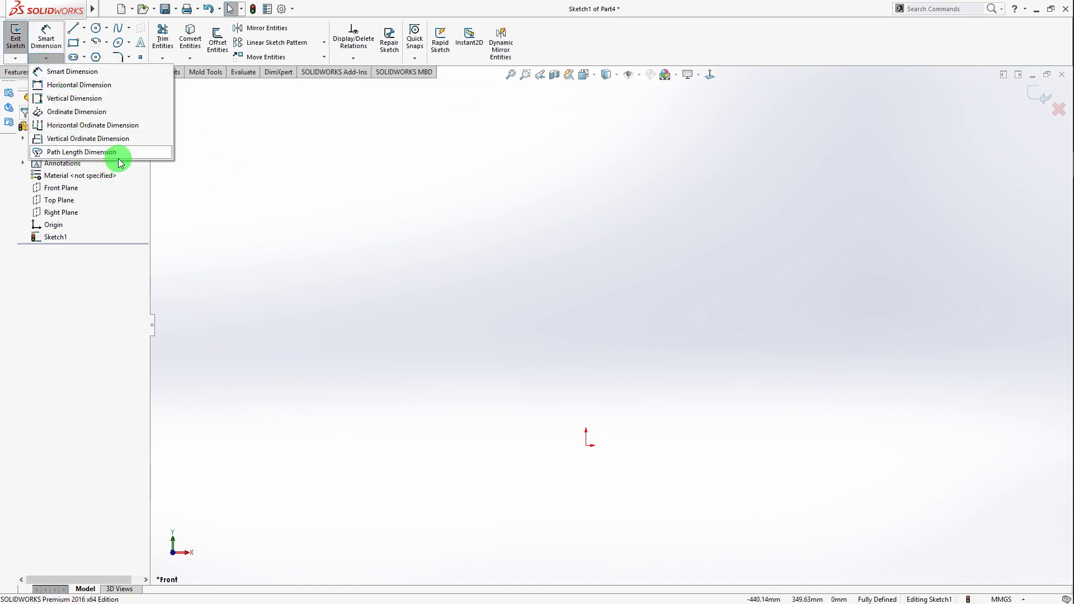
Draw a large circle left of the origin and a smaller circle up to the right.
{"action": "left_click", "coordinate": [398, 180]}
{"action": "right_click_drag", "start_coordinate": [398, 180], "coordinate": [429, 237]}
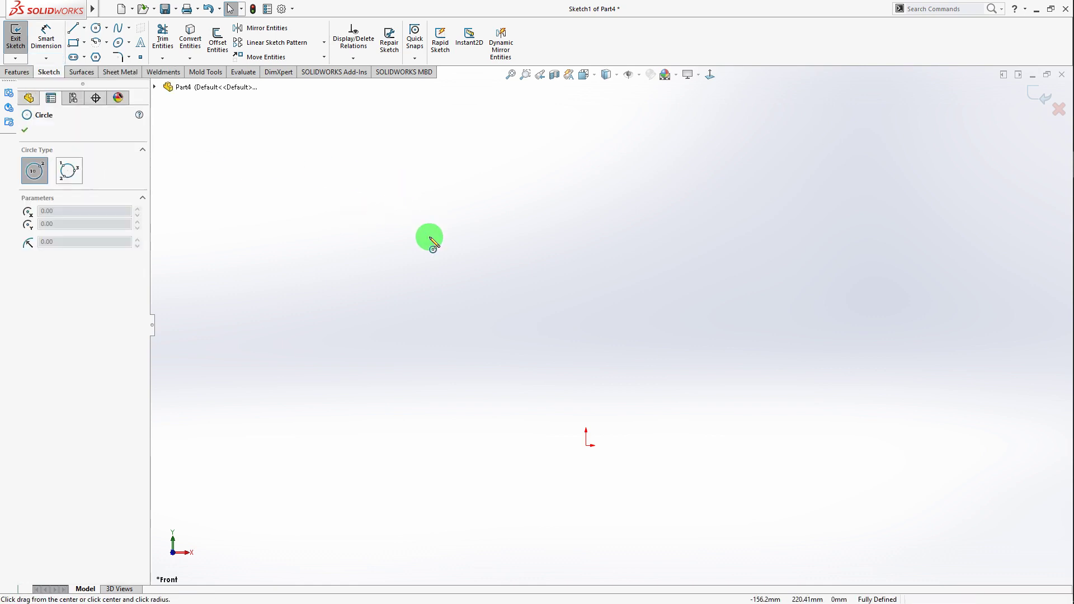
{"action": "left_click", "coordinate": [429, 357]}
{"action": "left_click", "coordinate": [512, 356]}
{"action": "left_click", "coordinate": [657, 325]}
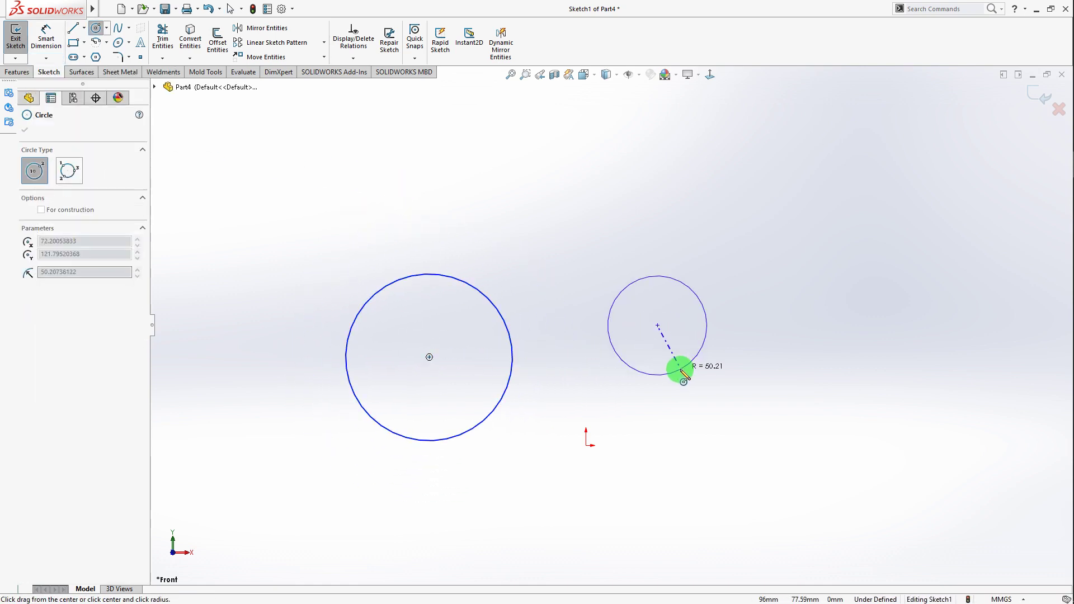
{"action": "left_click", "coordinate": [648, 376]}
Draw the top tangent line from the large circle's top to the small circle.
{"action": "key", "text": "Escape"}
{"action": "key", "text": "l"}
{"action": "left_click", "coordinate": [427, 270]}
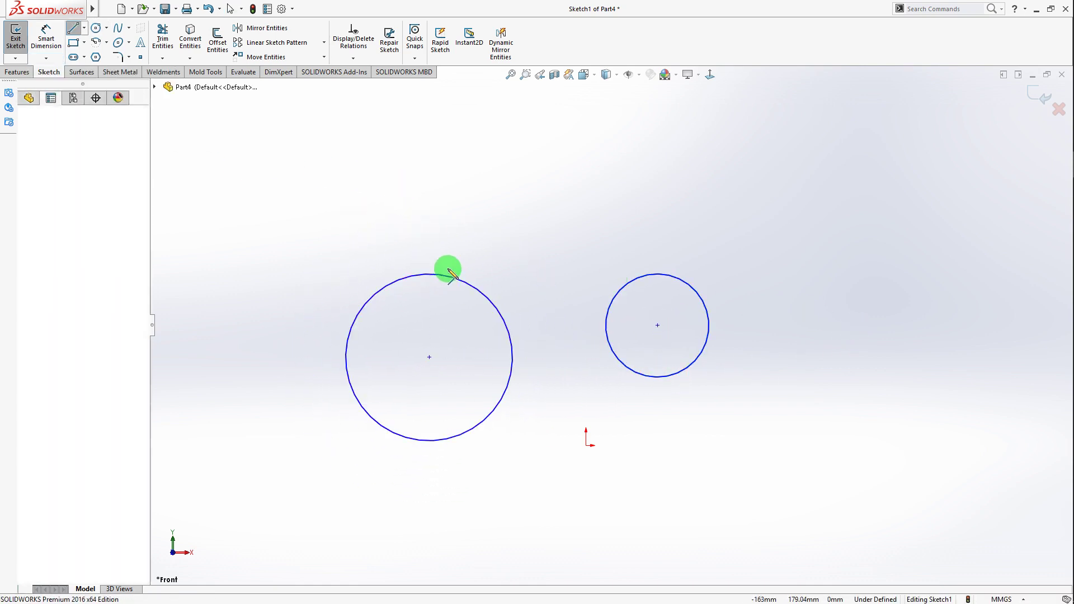
{"action": "key", "text": "Escape"}
{"action": "key", "text": "l"}
{"action": "left_click", "coordinate": [427, 274]}
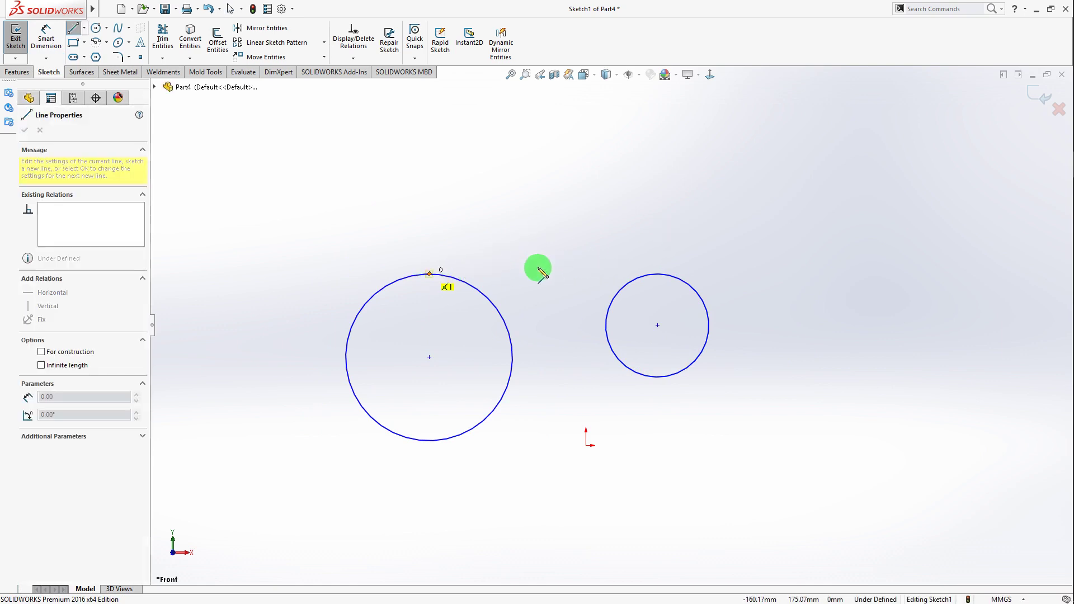
{"action": "left_click", "coordinate": [671, 275]}
{"action": "key", "text": "Escape"}
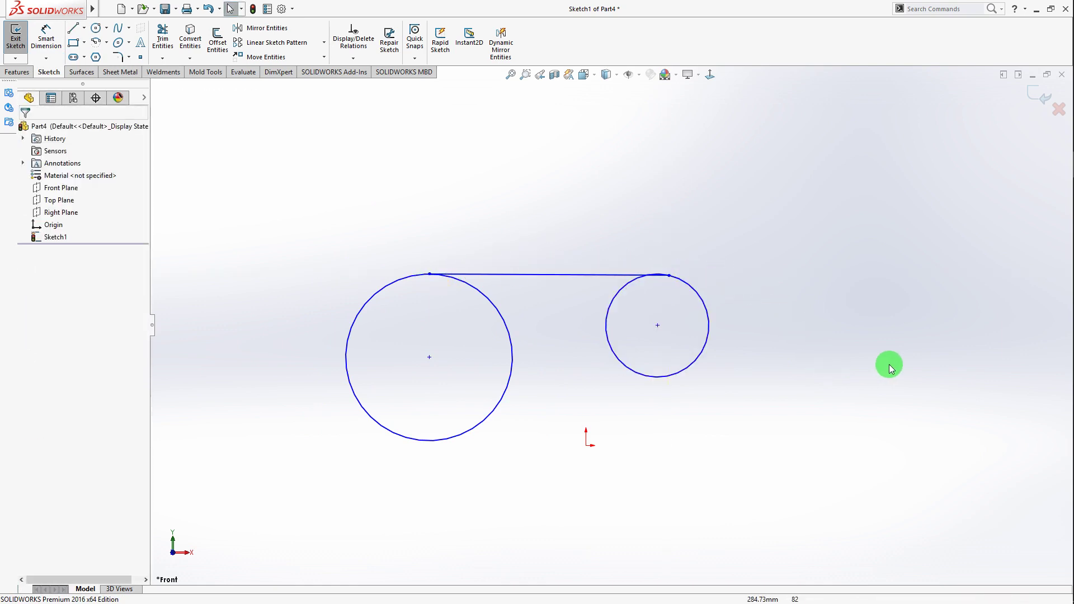
Draw the lower tangent line between the circles' bottoms and trim away the inner arcs.
{"action": "key", "text": "l"}
{"action": "left_click", "coordinate": [444, 441]}
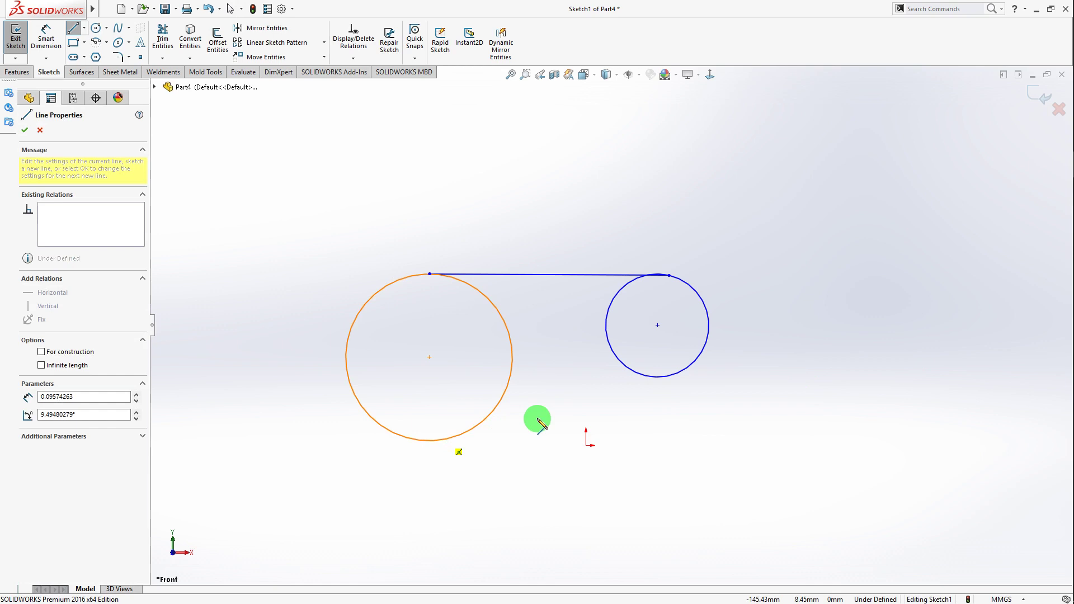
{"action": "left_click", "coordinate": [669, 376]}
{"action": "key", "text": "Escape"}
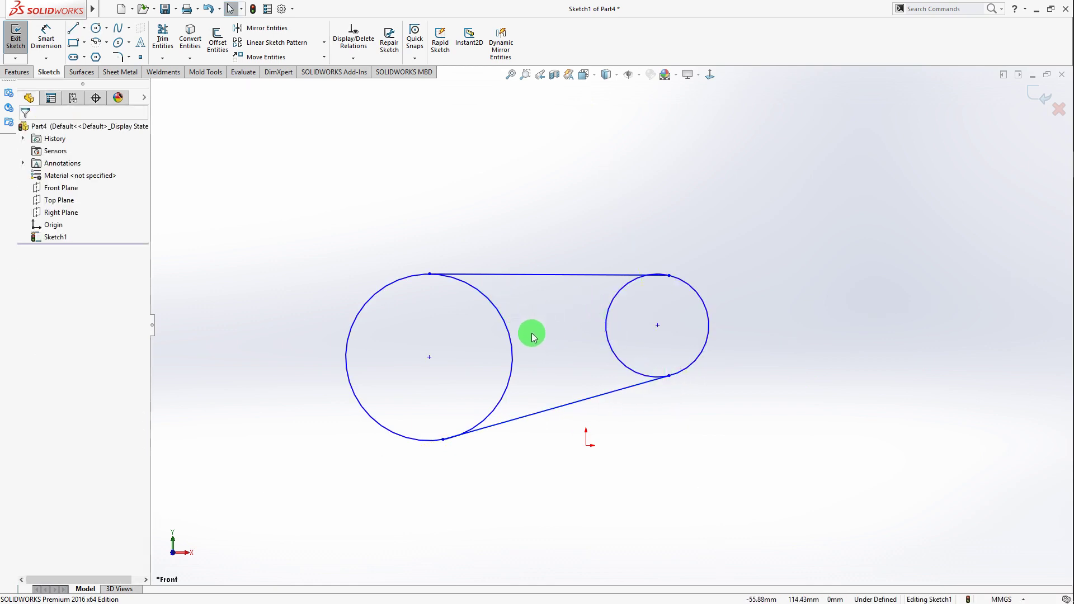
{"action": "key", "text": "t"}
{"action": "left_click_drag", "start_coordinate": [484, 347], "coordinate": [621, 331]}
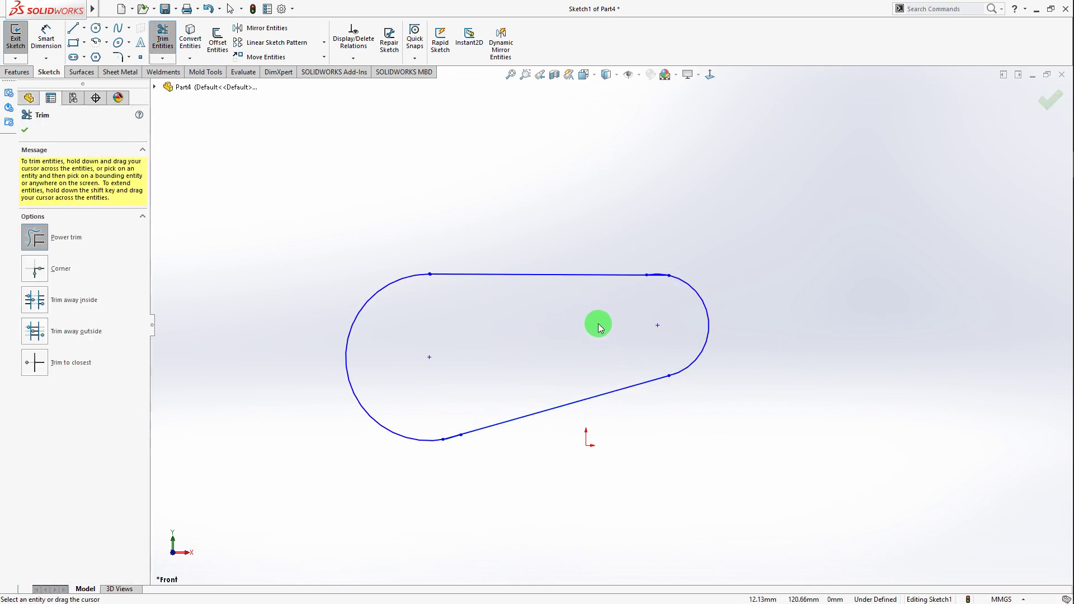
Make the corner arc tangent to its adjoining straight line.
{"action": "key", "text": "Escape"}
{"action": "scroll", "coordinate": [674, 275], "scroll_direction": "down", "scroll_amount": 5}
{"action": "left_click", "coordinate": [607, 305]}
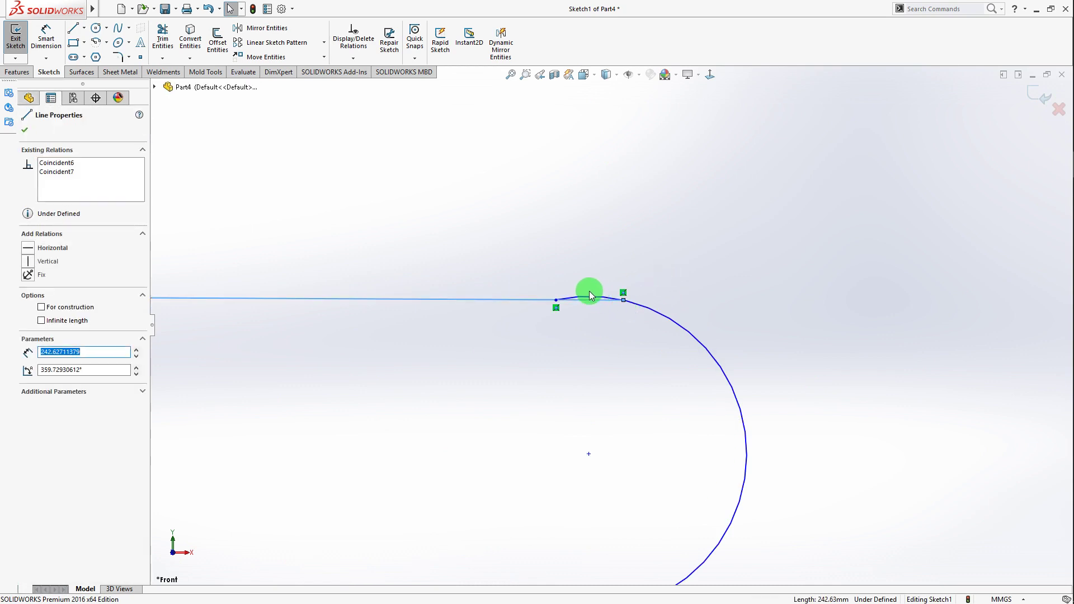
{"action": "scroll", "coordinate": [589, 298], "scroll_direction": "up", "scroll_amount": 2}
{"action": "scroll", "coordinate": [593, 307], "scroll_direction": "down", "scroll_amount": 5}
{"action": "key", "text": "Escape"}
{"action": "scroll", "coordinate": [612, 336], "scroll_direction": "down", "scroll_amount": 2}
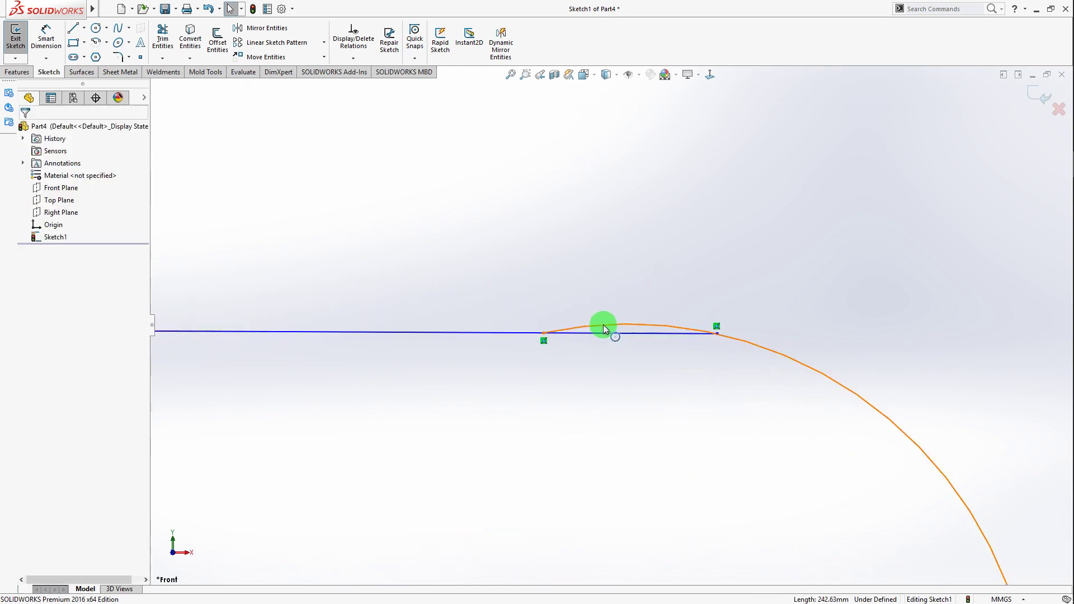
{"action": "left_click", "coordinate": [604, 326]}
{"action": "left_click", "coordinate": [616, 326], "text": "ctrl"}
{"action": "left_click", "coordinate": [649, 285]}
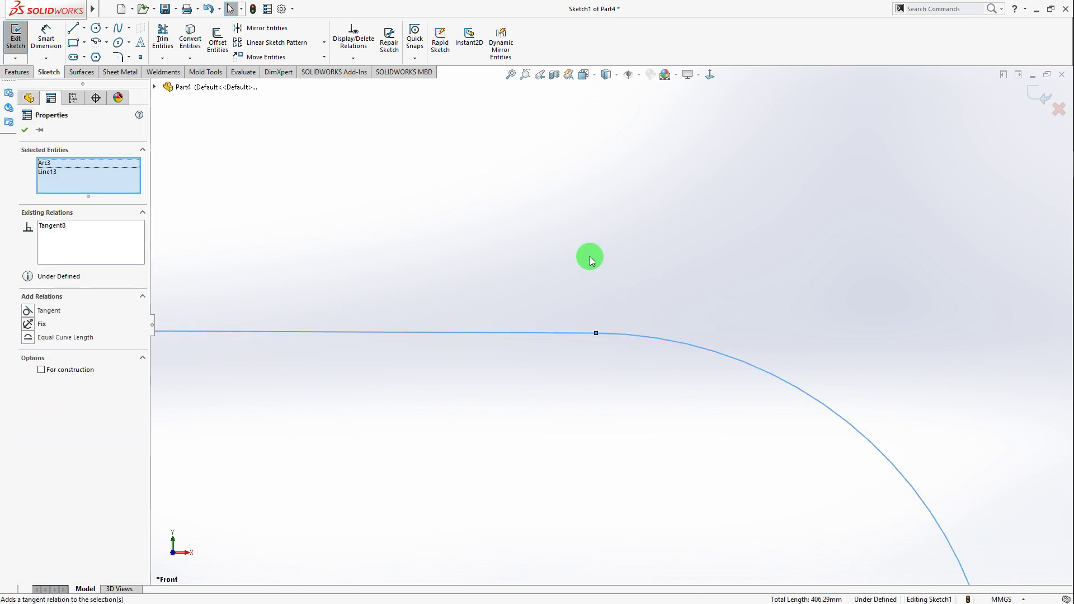
Select the top line and left arc at their junction, then review the whole loop.
{"action": "scroll", "coordinate": [588, 257], "scroll_direction": "up", "scroll_amount": 5}
{"action": "scroll", "coordinate": [252, 324], "scroll_direction": "down", "scroll_amount": 2}
{"action": "scroll", "coordinate": [252, 323], "scroll_direction": "down", "scroll_amount": 2}
{"action": "scroll", "coordinate": [481, 358], "scroll_direction": "down", "scroll_amount": 3}
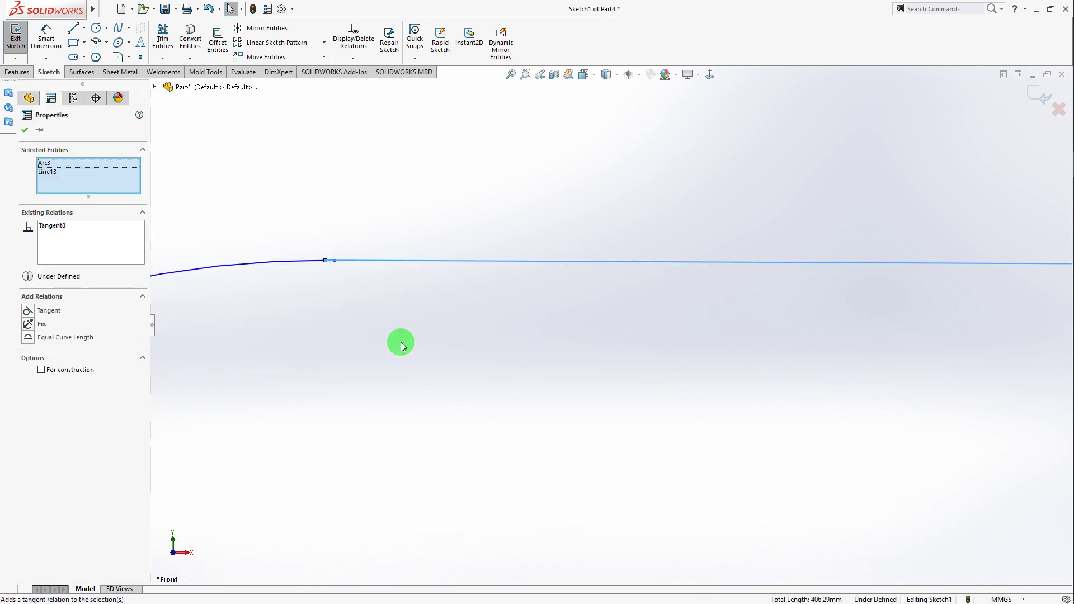
{"action": "key", "text": "Escape"}
{"action": "left_click", "coordinate": [367, 261]}
{"action": "left_click", "coordinate": [306, 261]}
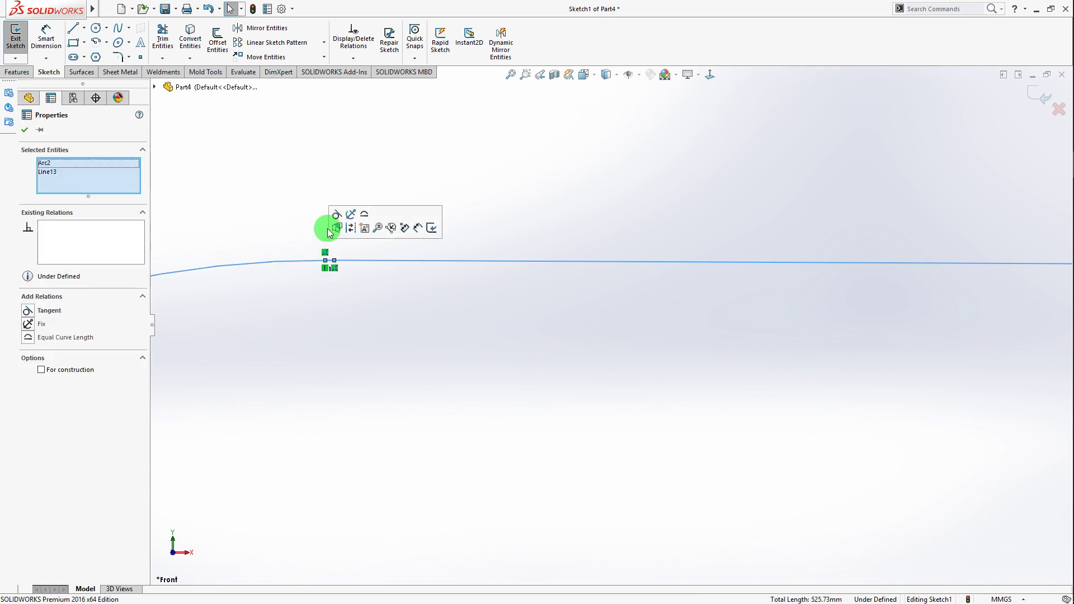
{"action": "left_click", "coordinate": [488, 182]}
{"action": "scroll", "coordinate": [541, 261], "scroll_direction": "up", "scroll_amount": 3}
{"action": "scroll", "coordinate": [600, 410], "scroll_direction": "up", "scroll_amount": 3}
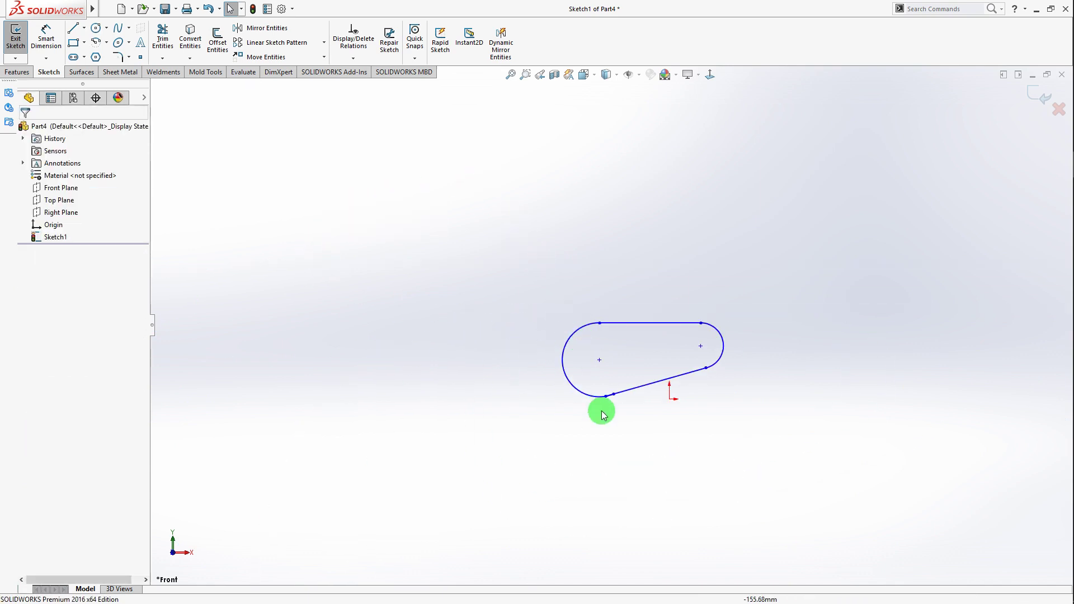
{"action": "scroll", "coordinate": [641, 317], "scroll_direction": "down", "scroll_amount": 5}
Make the lower slanted line tangent to the left arc.
{"action": "left_click", "coordinate": [653, 304]}
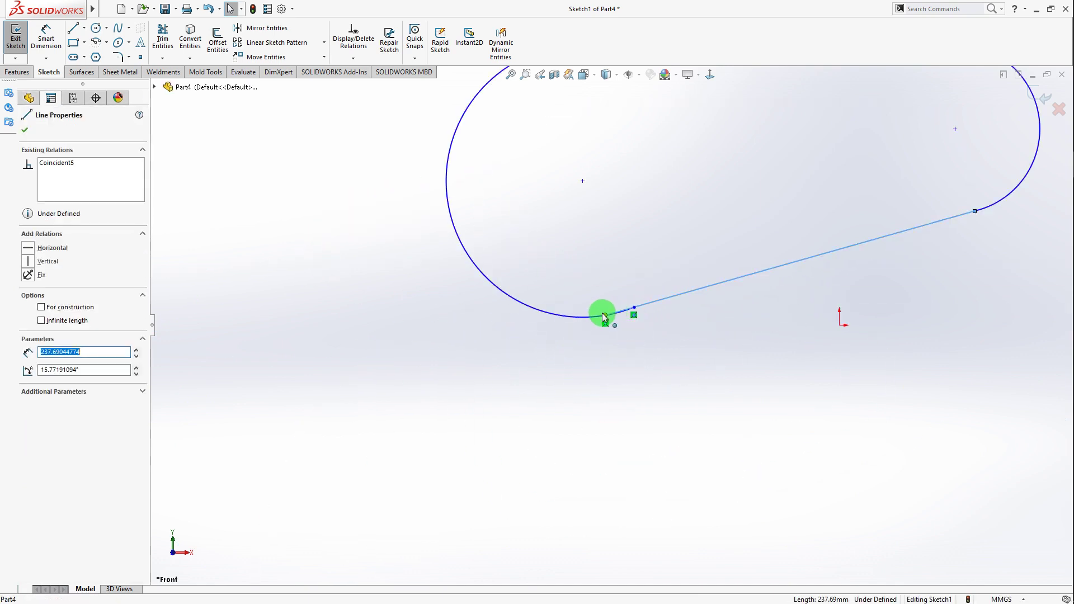
{"action": "left_click", "coordinate": [587, 317], "text": "ctrl"}
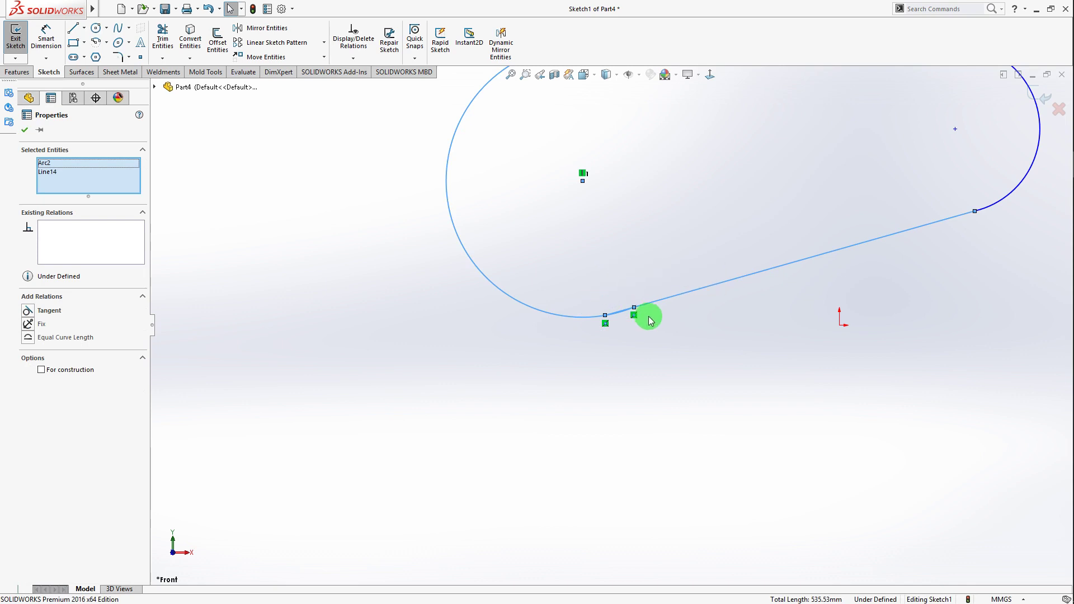
{"action": "left_click", "coordinate": [632, 259]}
{"action": "left_click", "coordinate": [666, 302]}
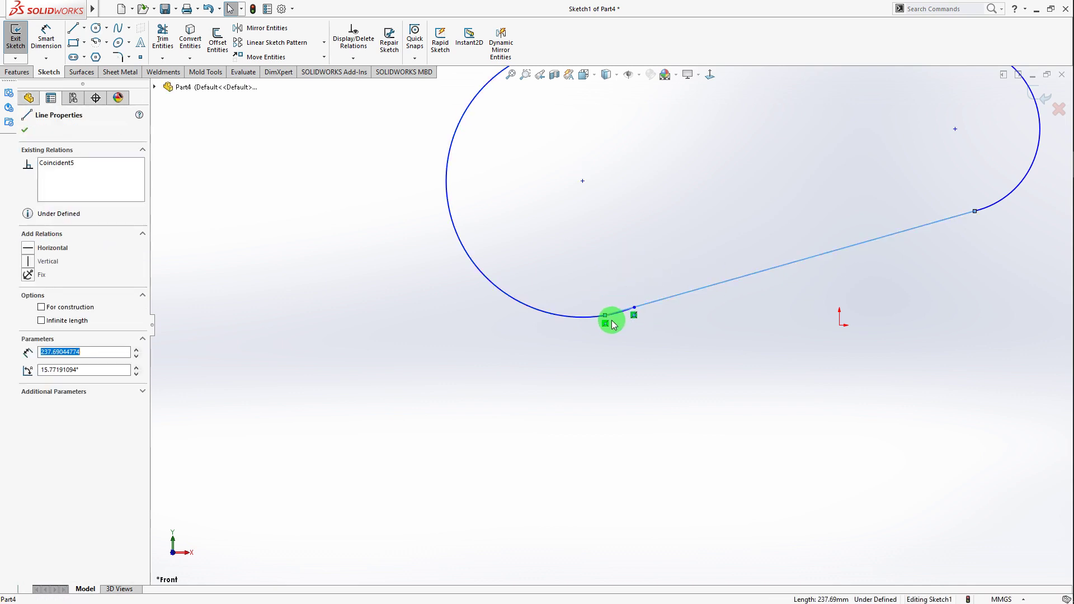
{"action": "left_click", "coordinate": [592, 314], "text": "ctrl"}
{"action": "left_click", "coordinate": [621, 273]}
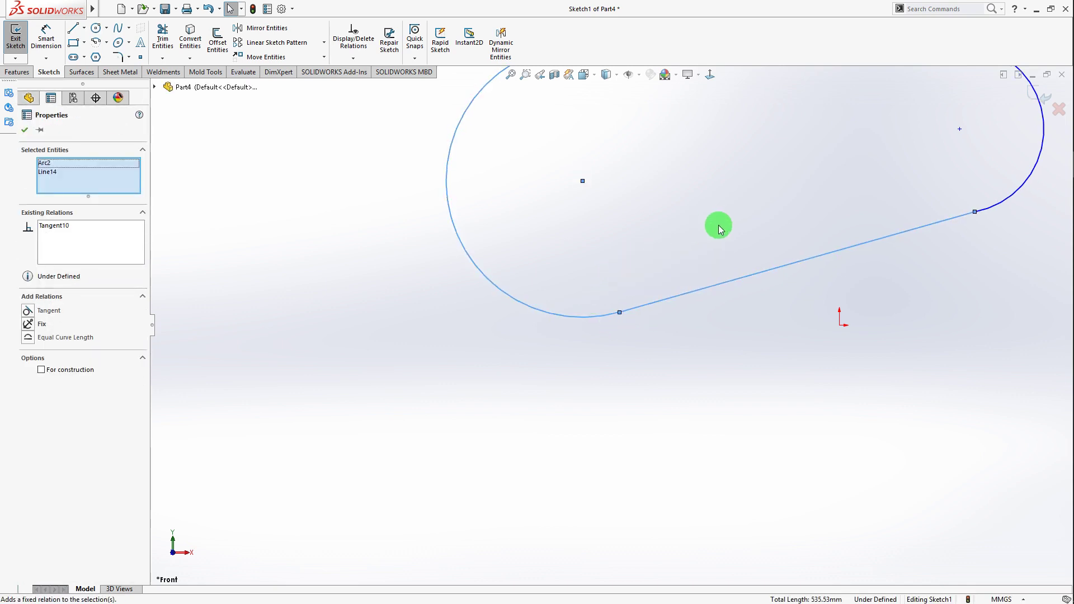
{"action": "left_click", "coordinate": [717, 225]}
Make the right arc tangent to the lower slanted line.
{"action": "left_click", "coordinate": [1000, 203]}
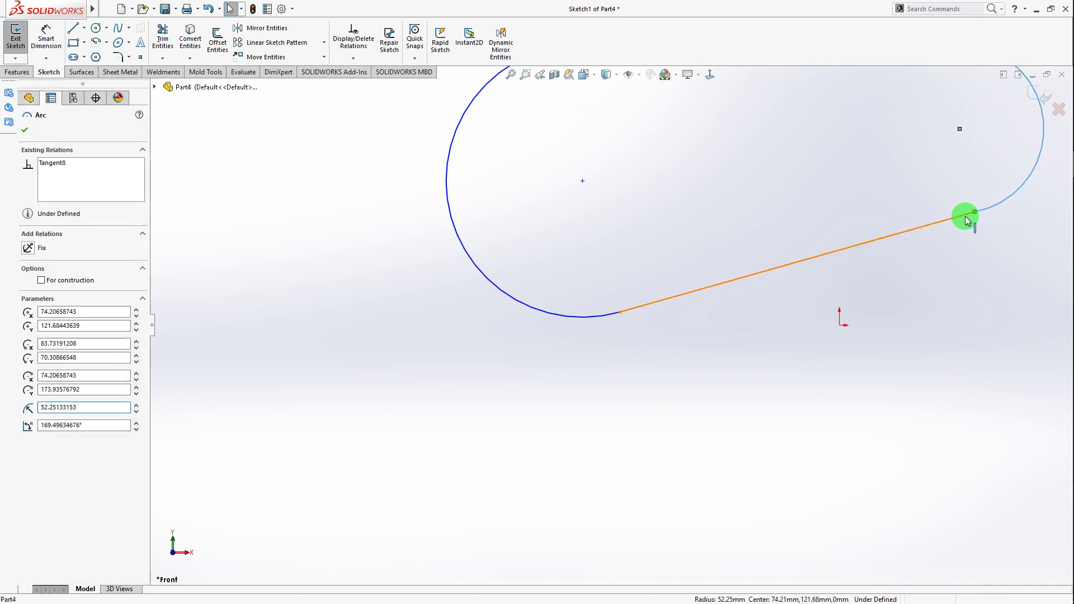
{"action": "left_click", "coordinate": [963, 216], "text": "ctrl"}
{"action": "left_click", "coordinate": [964, 173]}
{"action": "scroll", "coordinate": [812, 207], "scroll_direction": "up", "scroll_amount": 3}
{"action": "scroll", "coordinate": [783, 235], "scroll_direction": "up", "scroll_amount": 2}
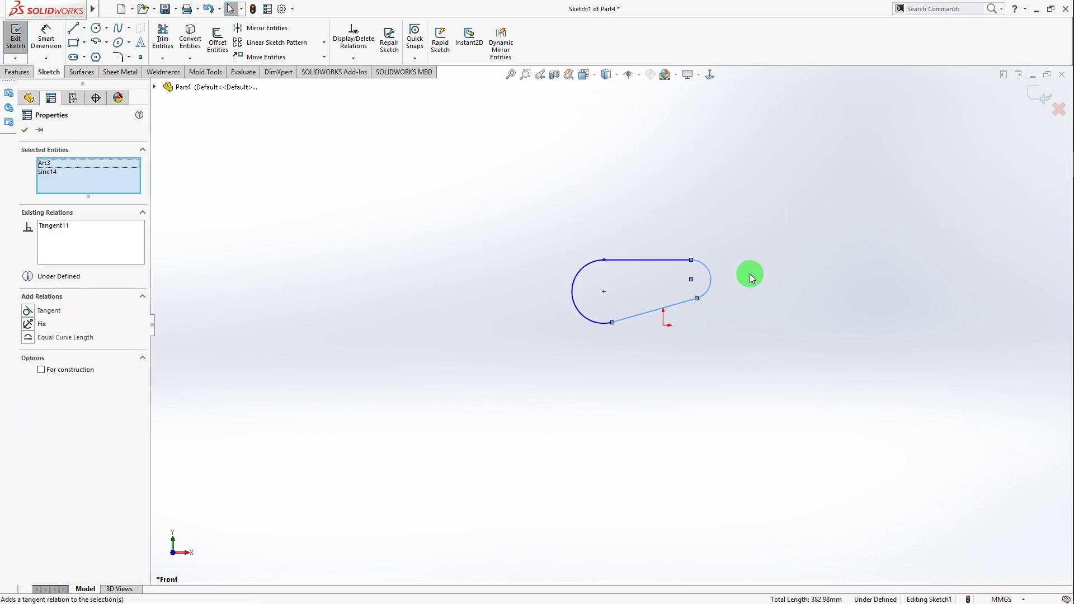
{"action": "left_click", "coordinate": [756, 280]}
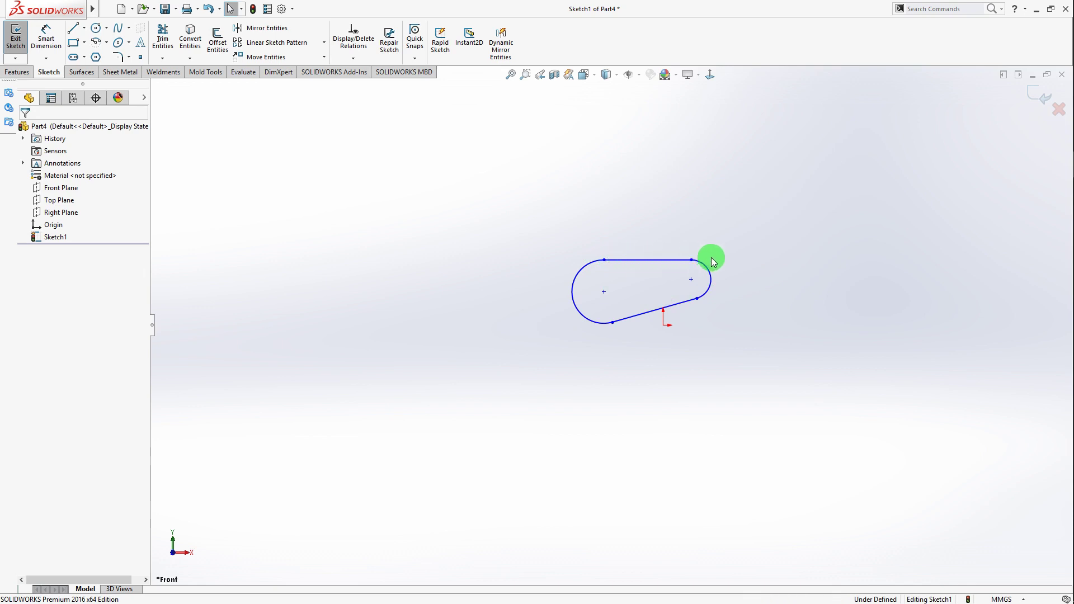
Add a 904.34 Path Length dimension on the loop's chain, placed up and right.
{"action": "left_click", "coordinate": [45, 58]}
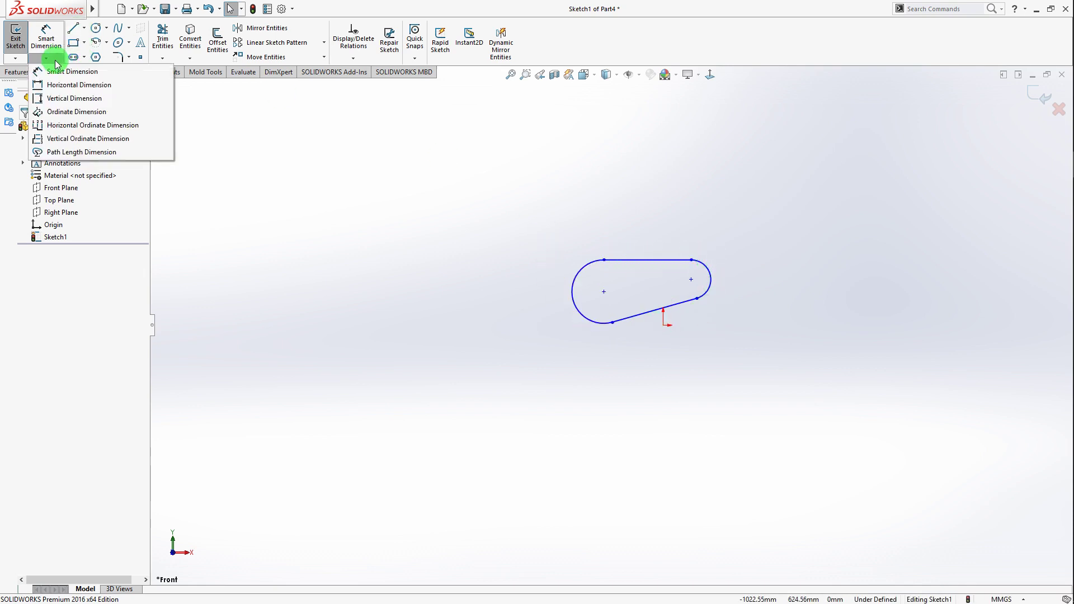
{"action": "left_click", "coordinate": [106, 152]}
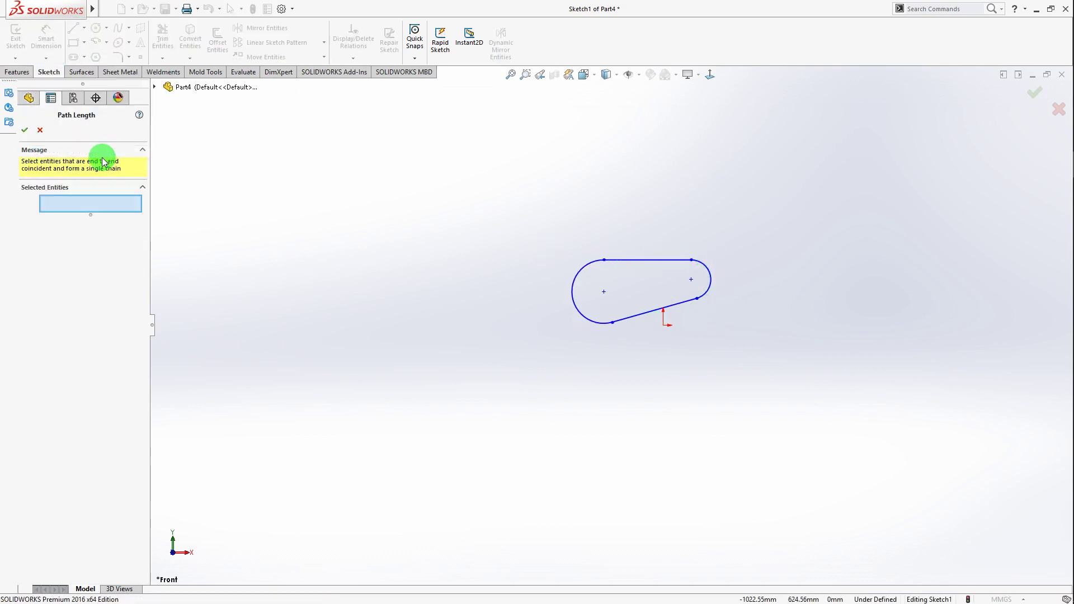
{"action": "right_click", "coordinate": [644, 260]}
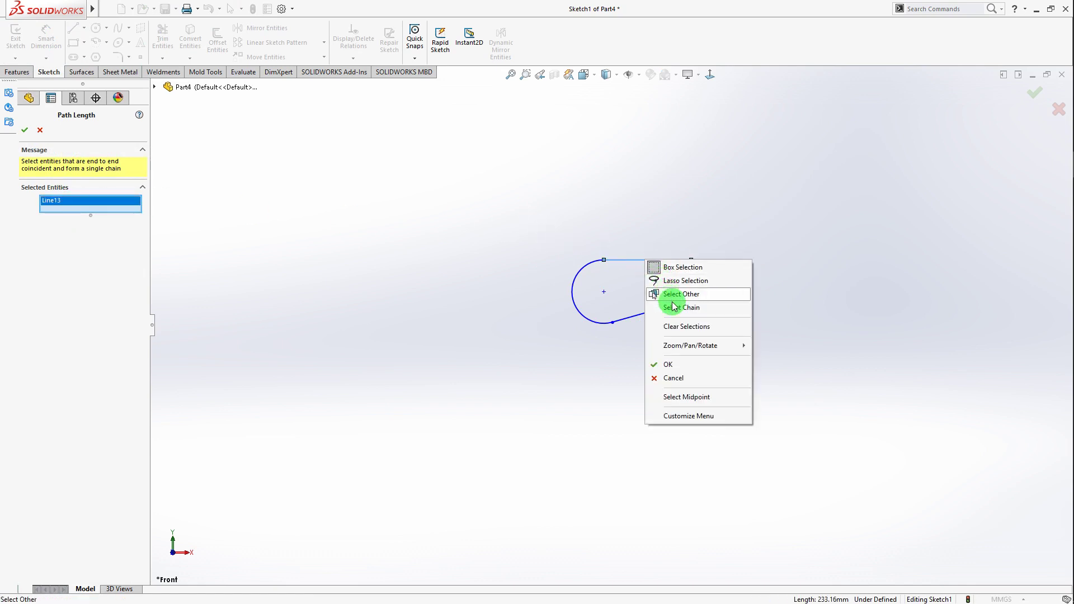
{"action": "left_click", "coordinate": [699, 310]}
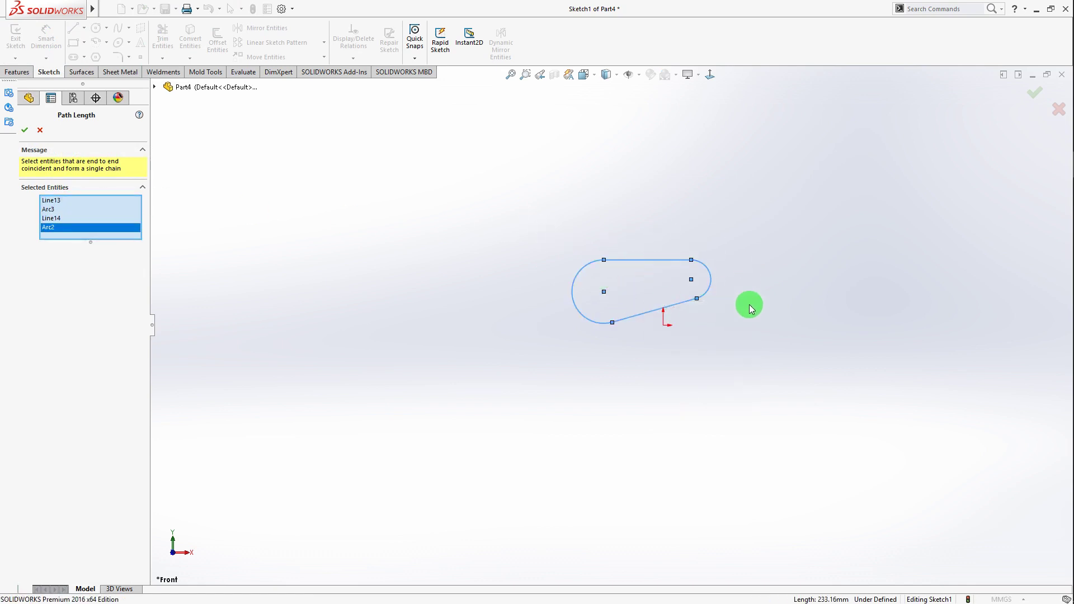
{"action": "left_click", "coordinate": [25, 130]}
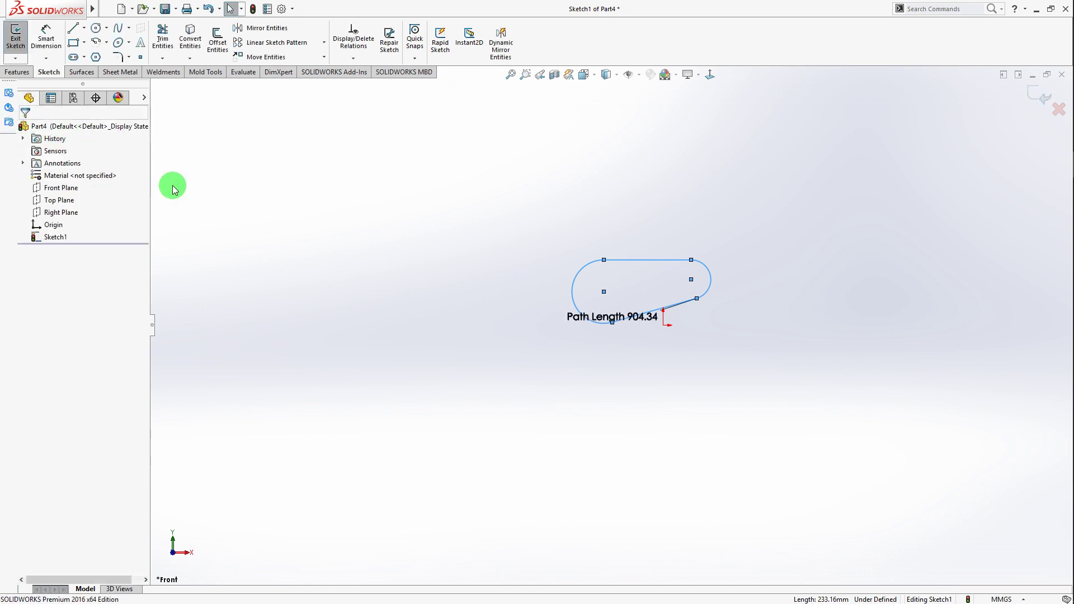
{"action": "left_click_drag", "start_coordinate": [582, 315], "coordinate": [757, 149]}
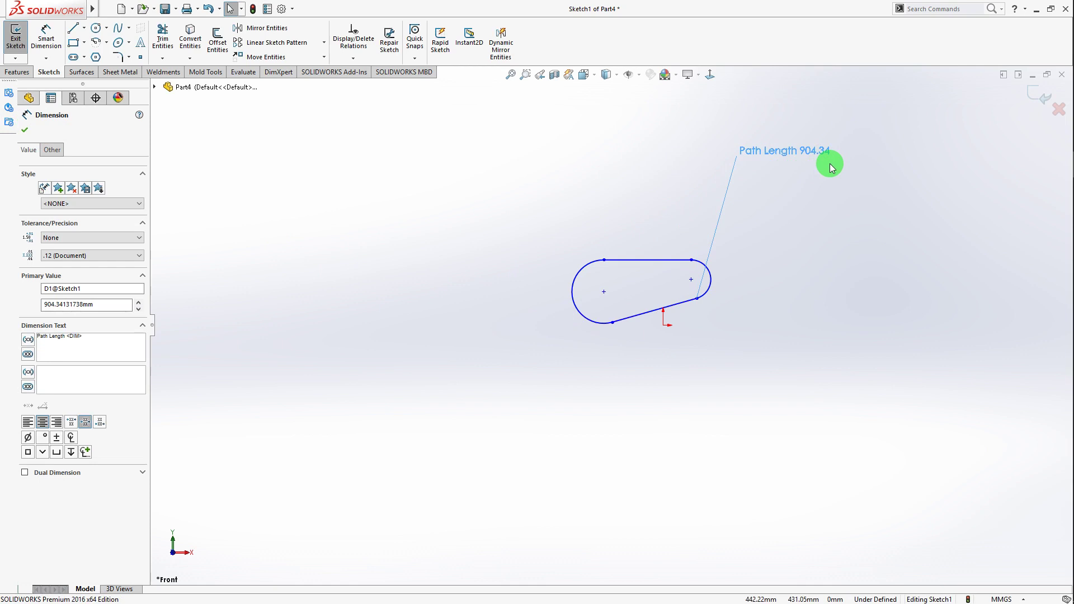
{"action": "left_click", "coordinate": [772, 197]}
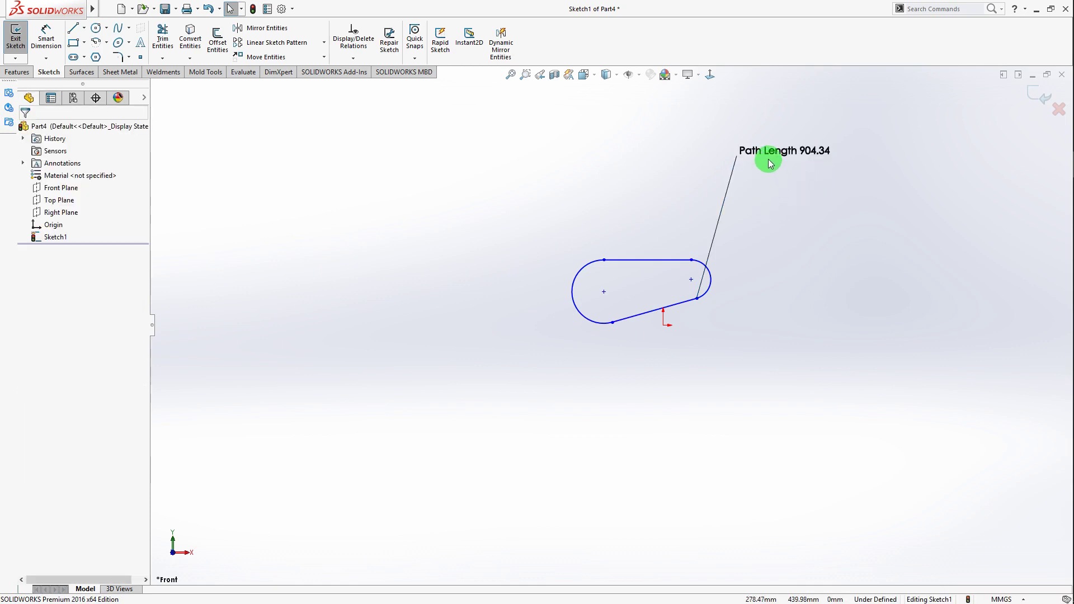
{"action": "scroll", "coordinate": [738, 260], "scroll_direction": "down", "scroll_amount": 3}
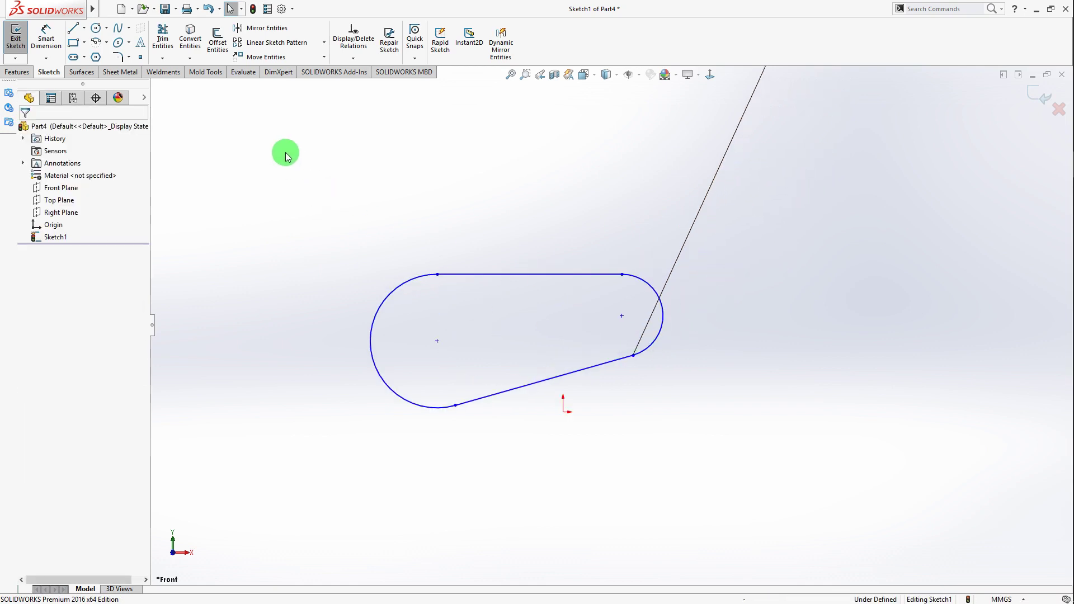
Measure the top line, right arc, lower line and left arc to a 904.34 mm total.
{"action": "left_click", "coordinate": [245, 73]}
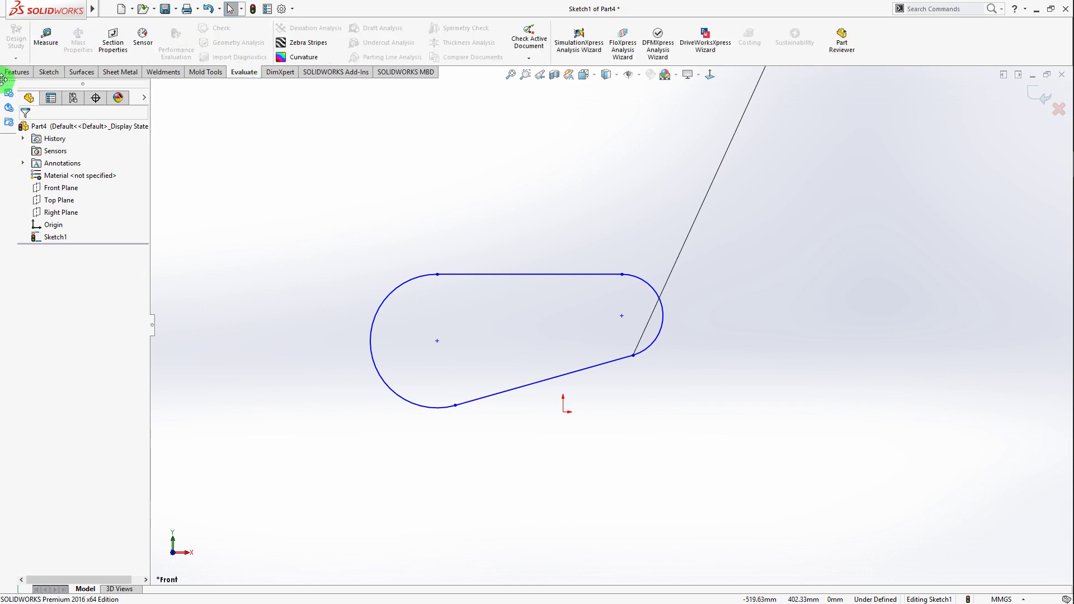
{"action": "left_click", "coordinate": [49, 43]}
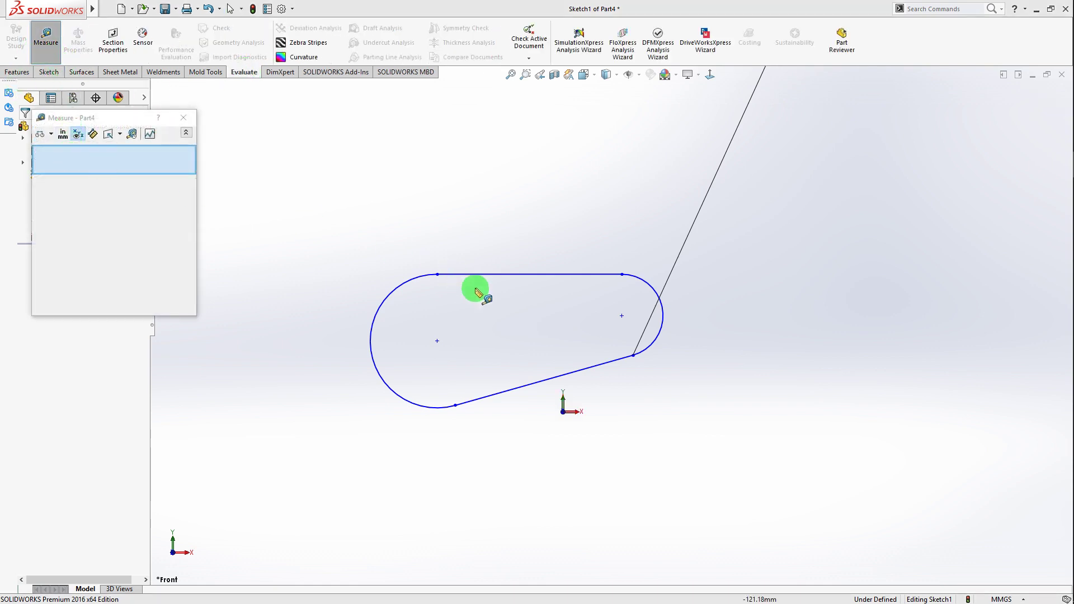
{"action": "left_click", "coordinate": [489, 274]}
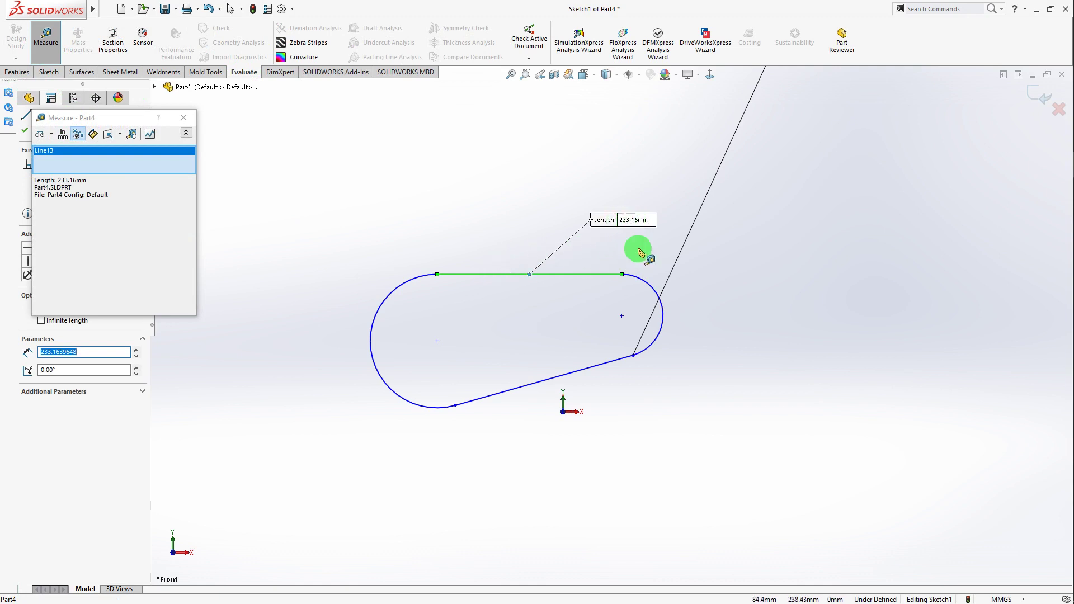
{"action": "left_click", "coordinate": [639, 280]}
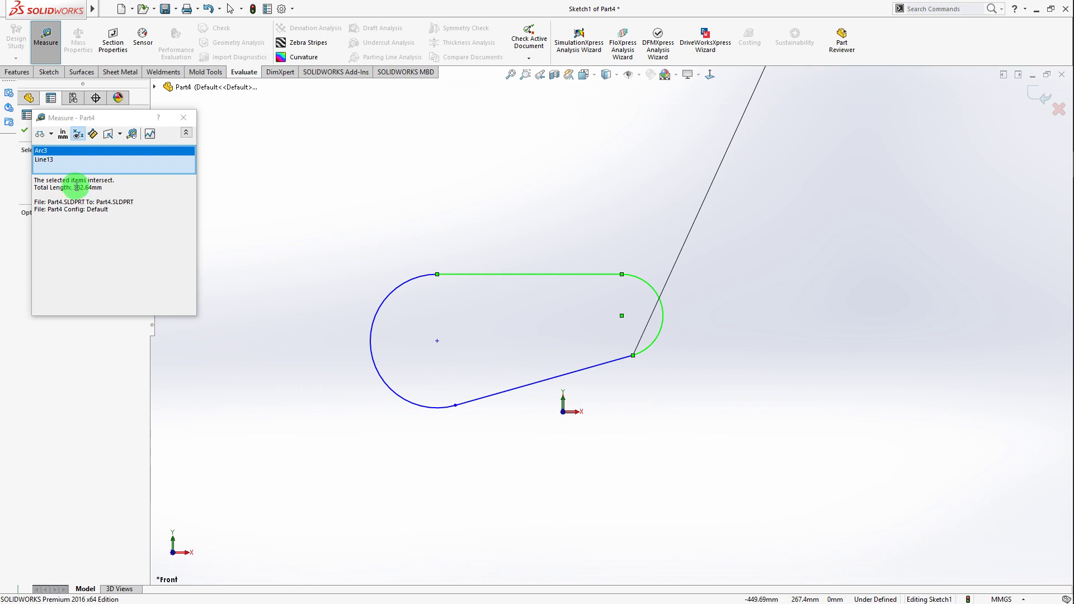
{"action": "left_click", "coordinate": [519, 385]}
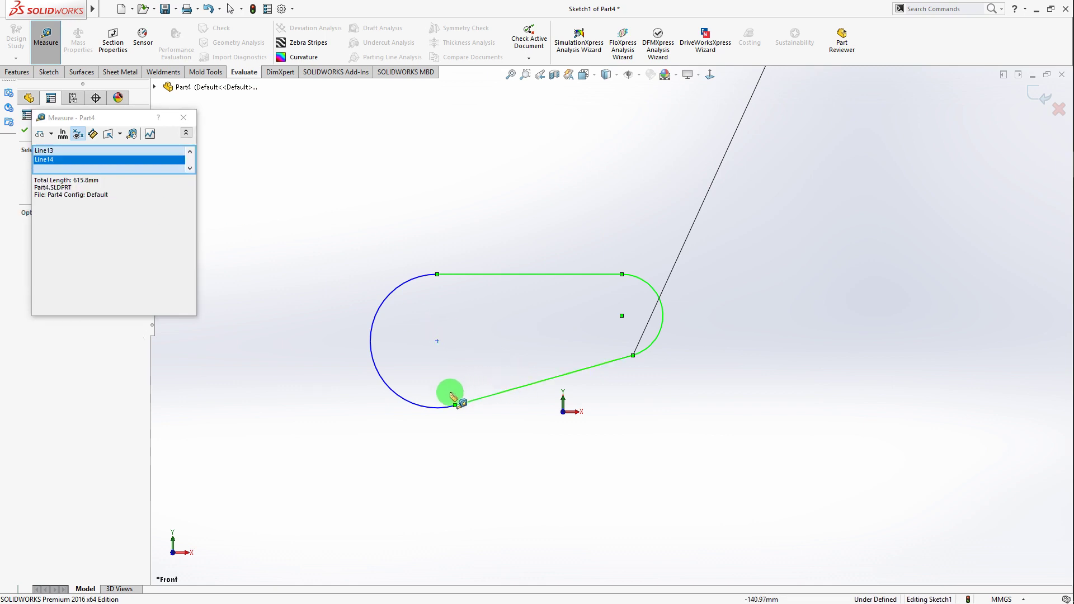
{"action": "left_click", "coordinate": [408, 407]}
{"action": "scroll", "coordinate": [537, 252], "scroll_direction": "up", "scroll_amount": 5}
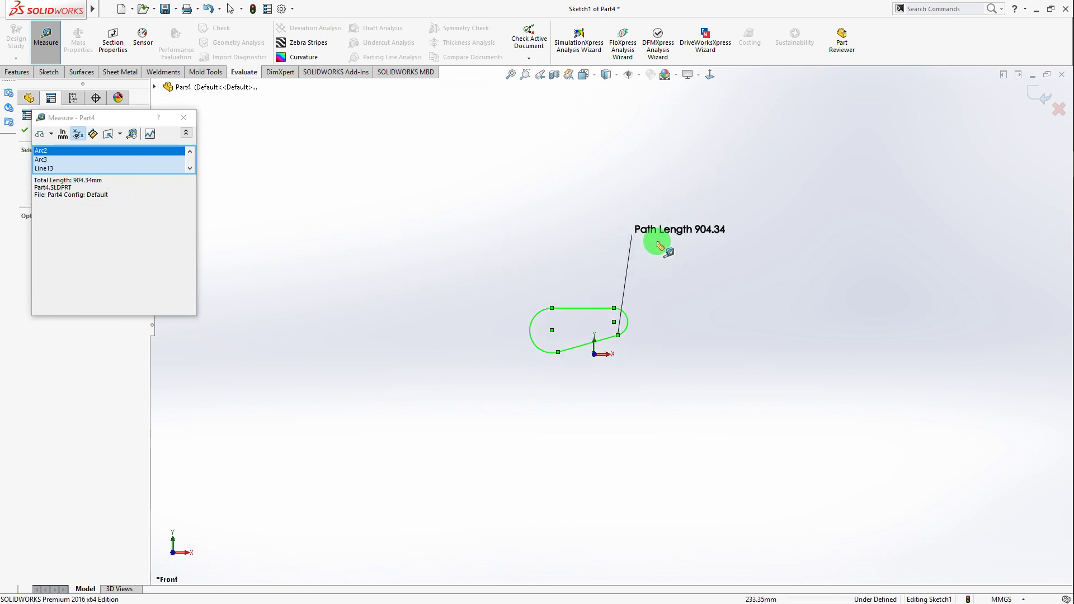
{"action": "key", "text": "Escape"}
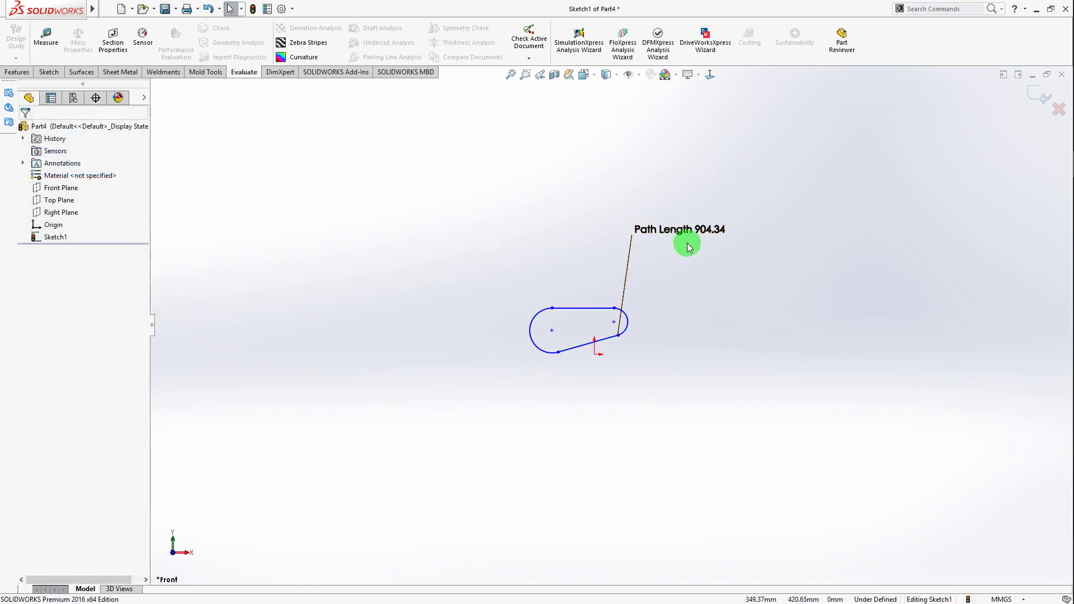